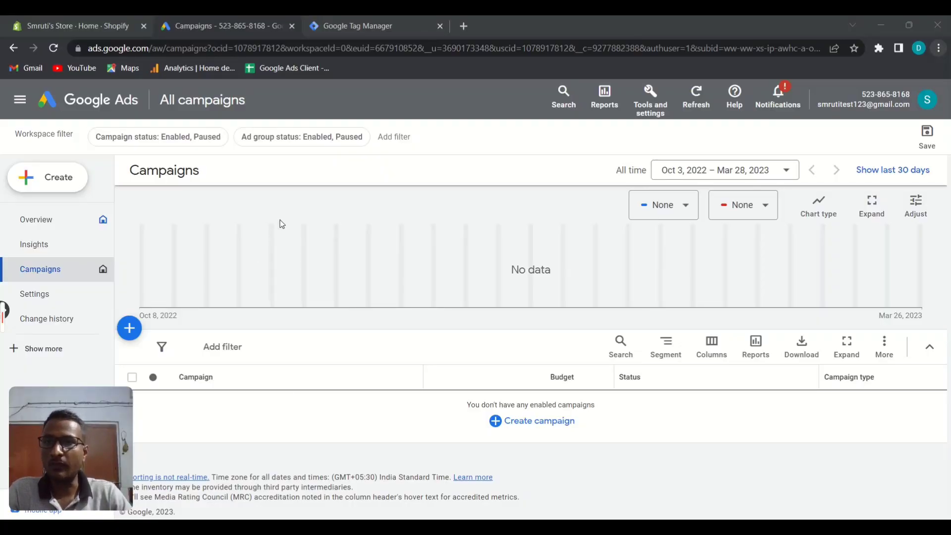
mouse_move(89, 415)
drag(89, 415, 908, 418)
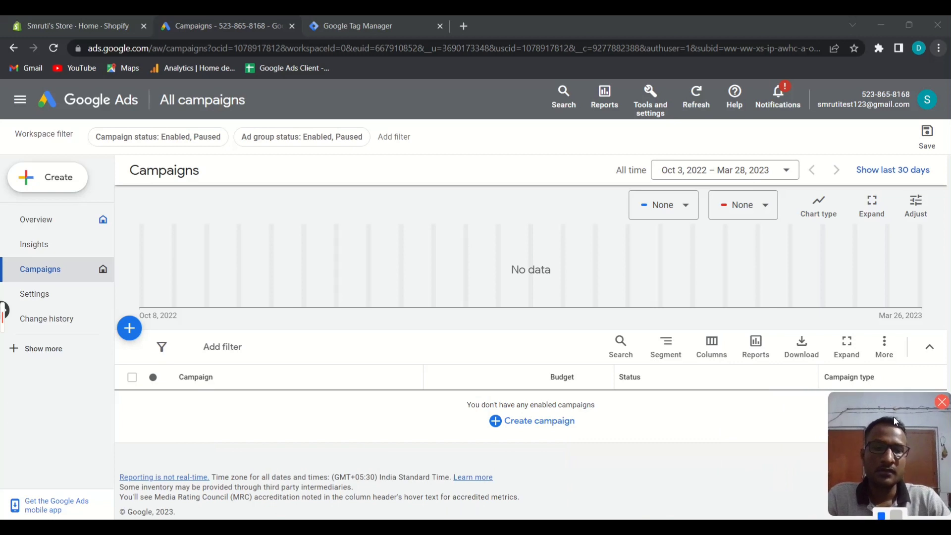
Open the details of the Demo purchase conversion action from the account's conversions summary
click(647, 106)
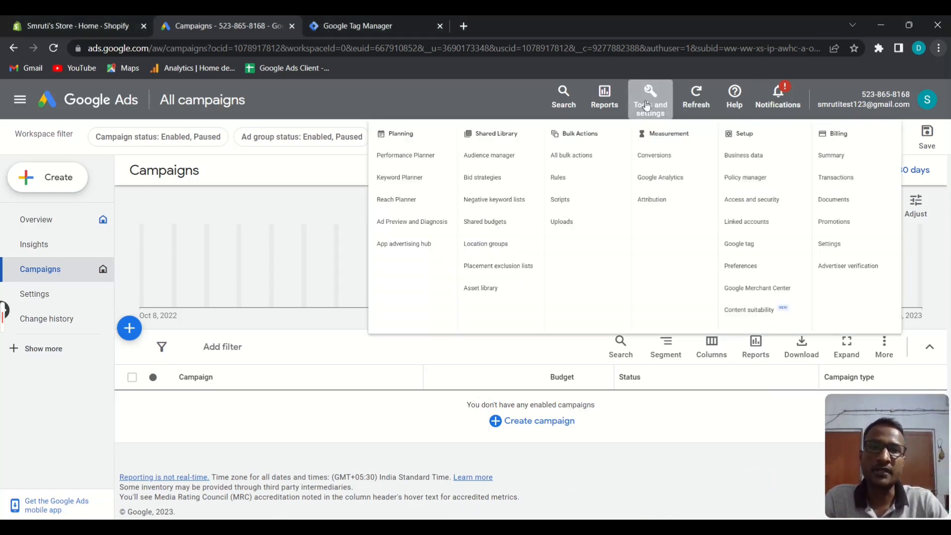
click(540, 182)
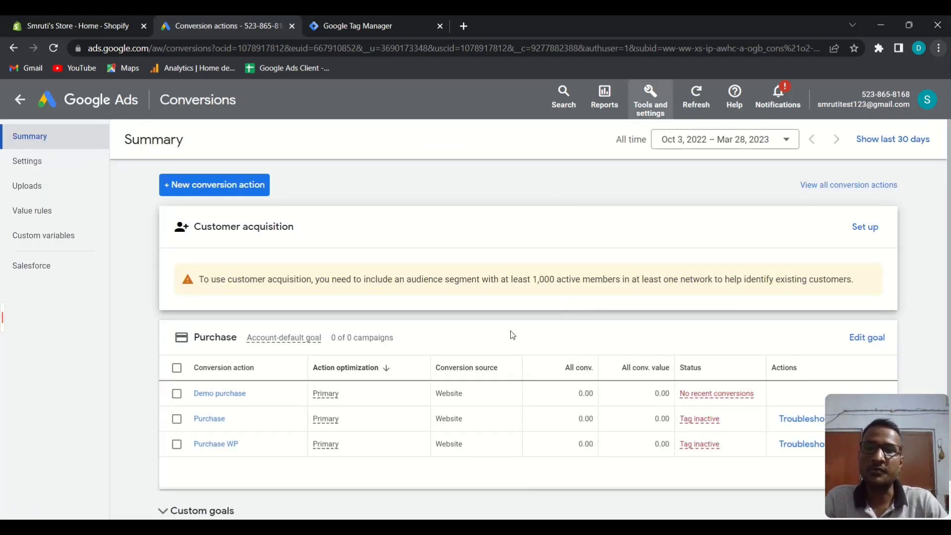
scroll(509, 334, down, 1)
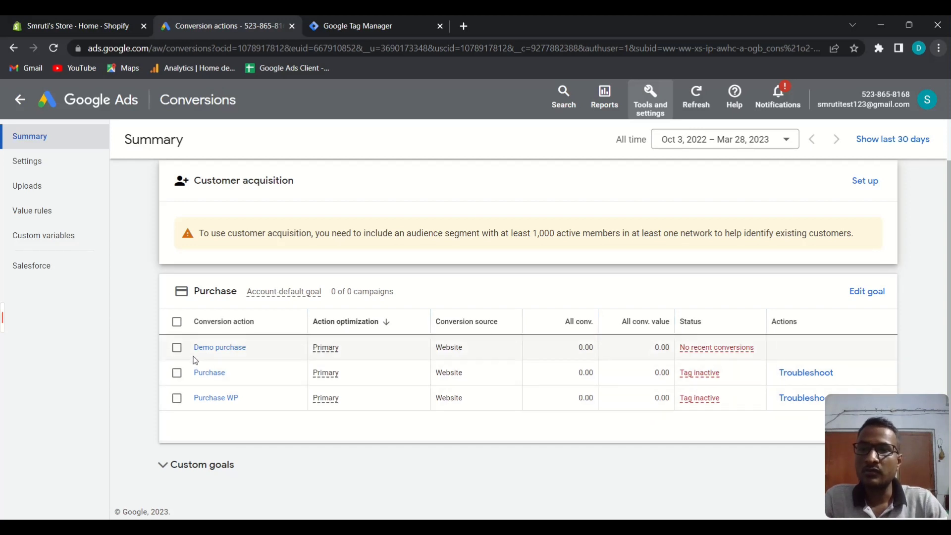
click(224, 352)
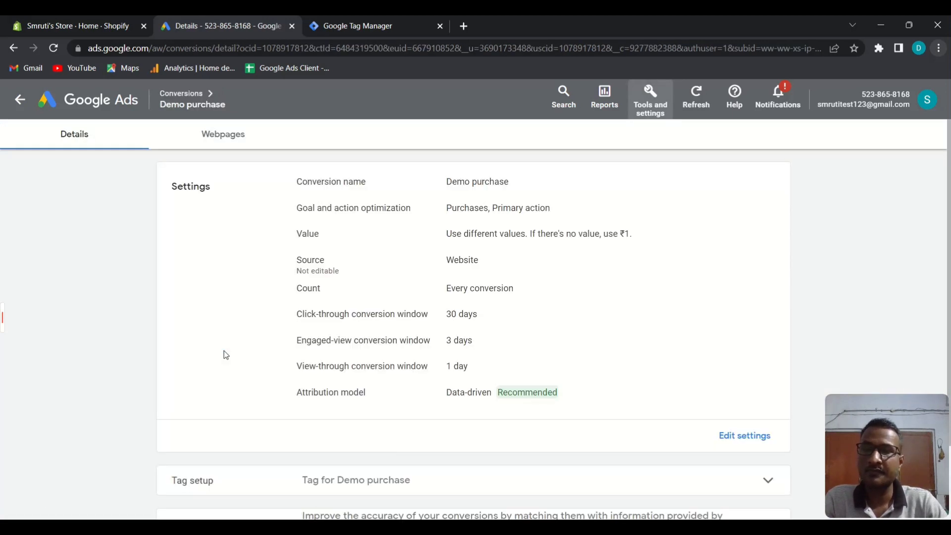
Turn on enhanced conversions for Demo purchase, with Google tag or Google Tag Manager as the implementation method
scroll(623, 320, down, 2)
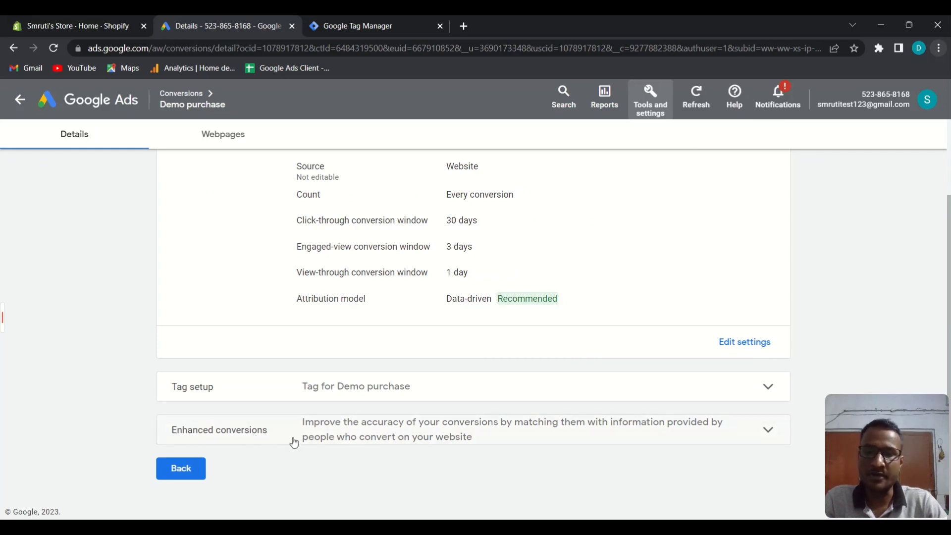
click(604, 440)
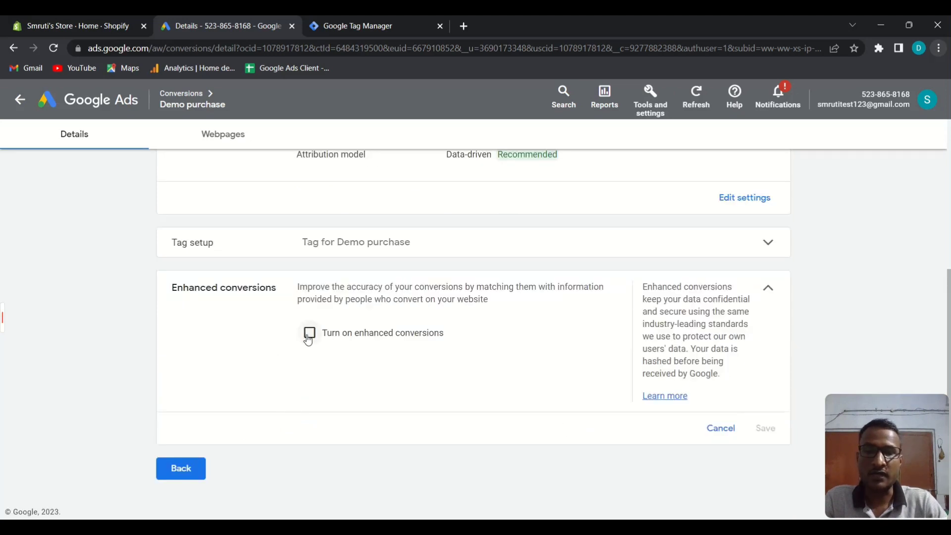
click(309, 334)
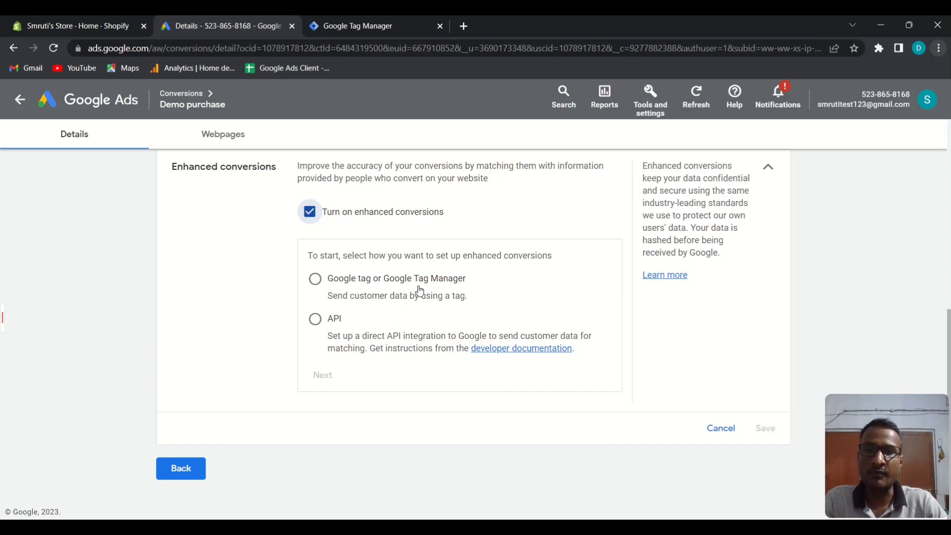
click(315, 279)
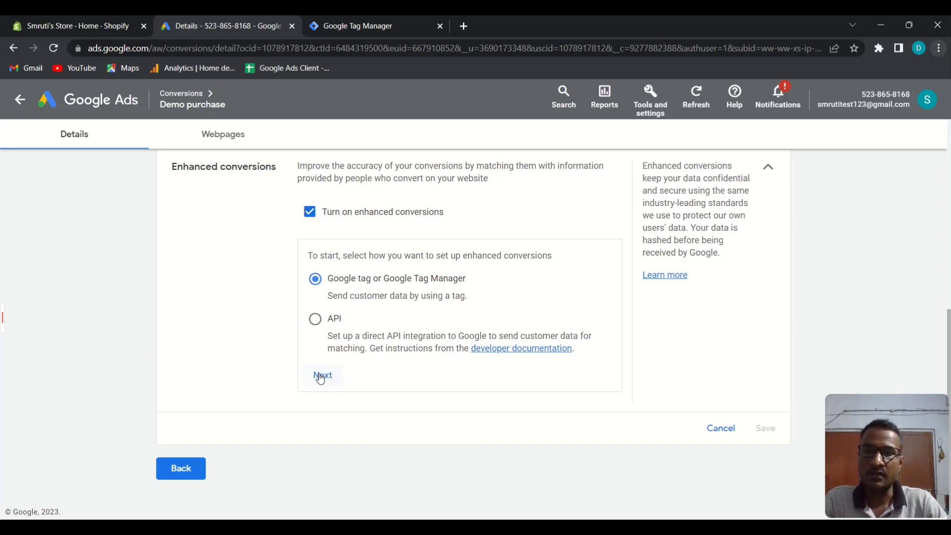
click(322, 376)
Enter the Shopify store's URL and check that website for a Google tag
click(372, 360)
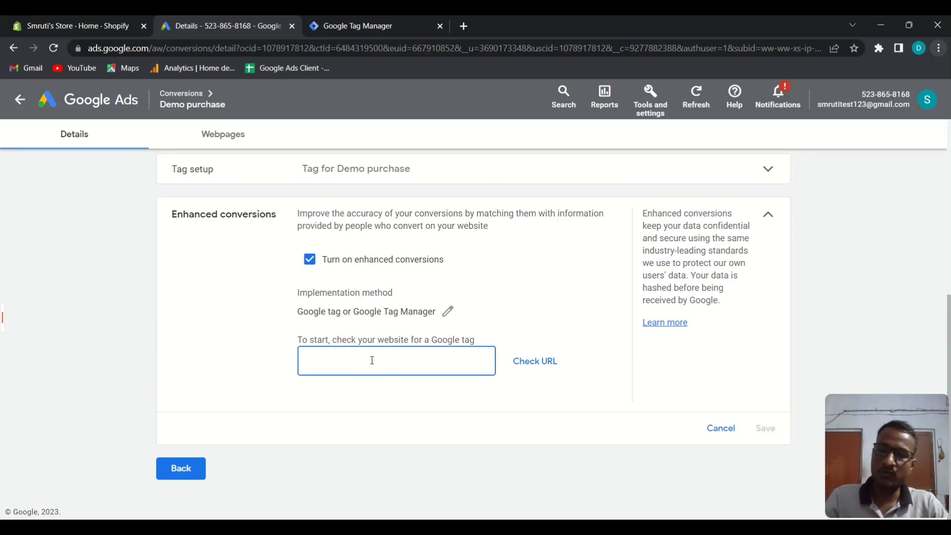
text(https://smruti123.myshopify.com/)
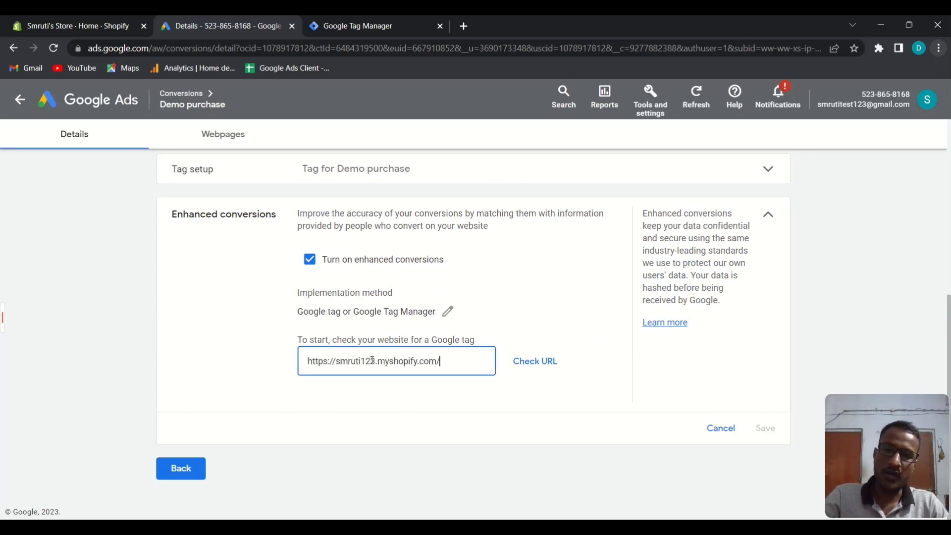
click(539, 363)
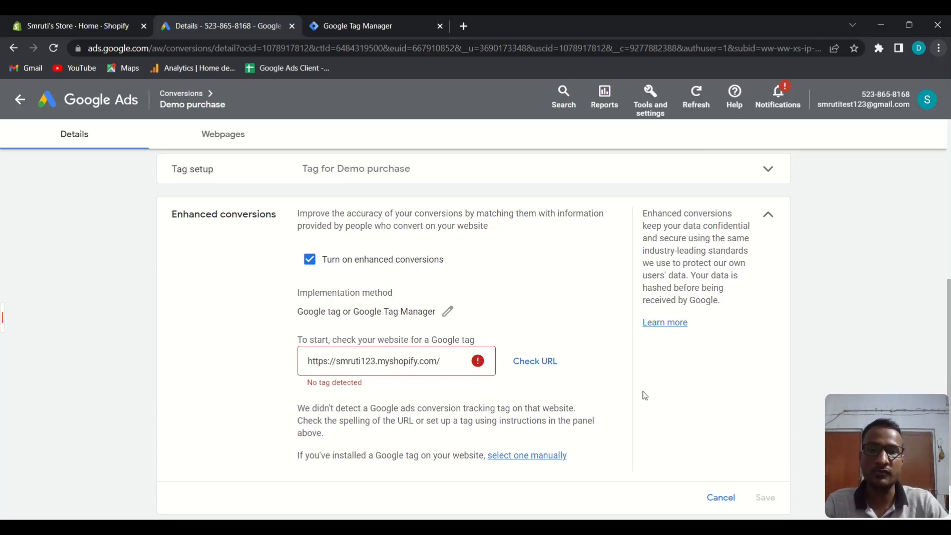
Manually select Google Tag Manager as the installed tag type and save the enhanced conversions settings
scroll(637, 395, down, 2)
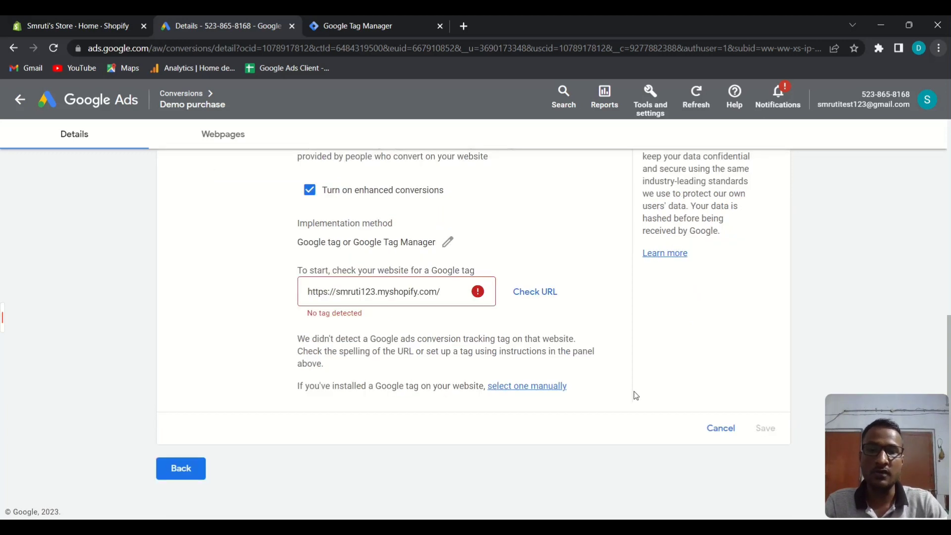
click(503, 388)
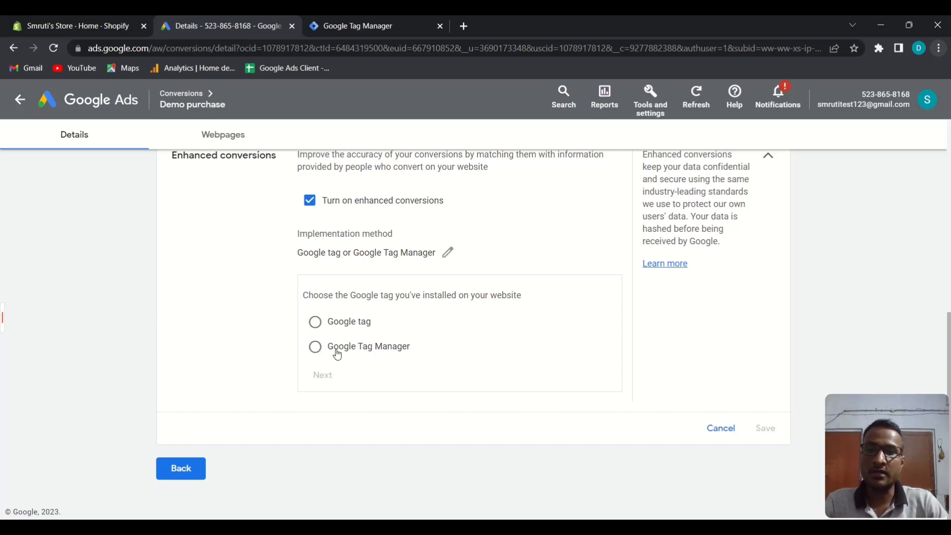
drag(412, 350, 321, 349)
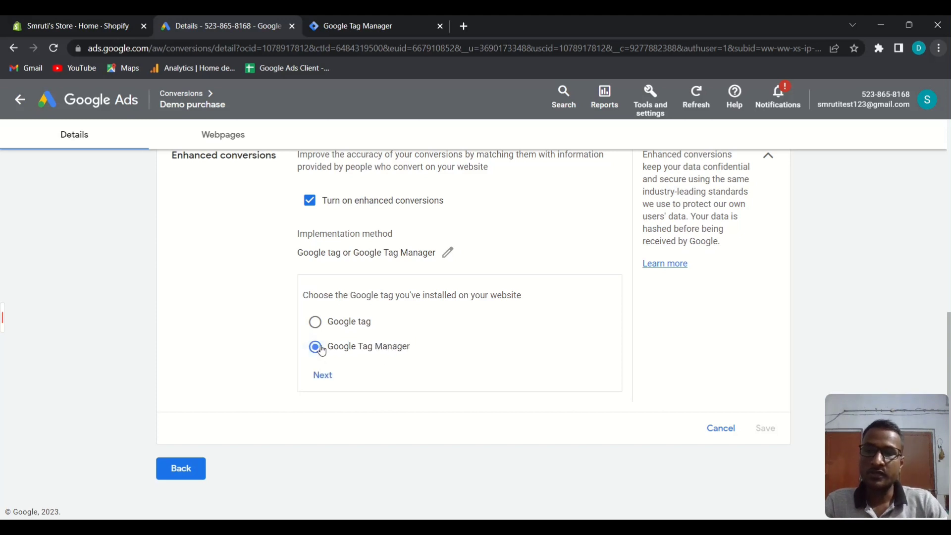
click(323, 376)
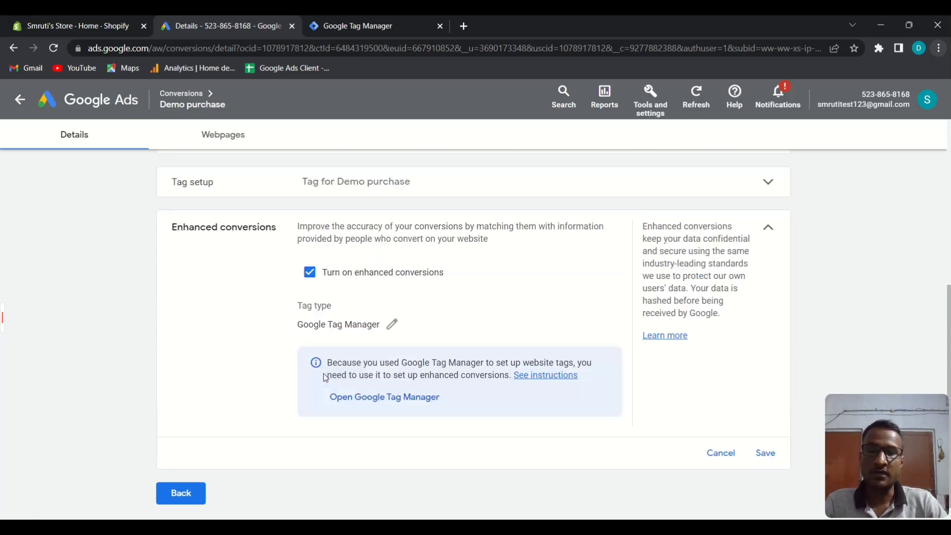
click(758, 454)
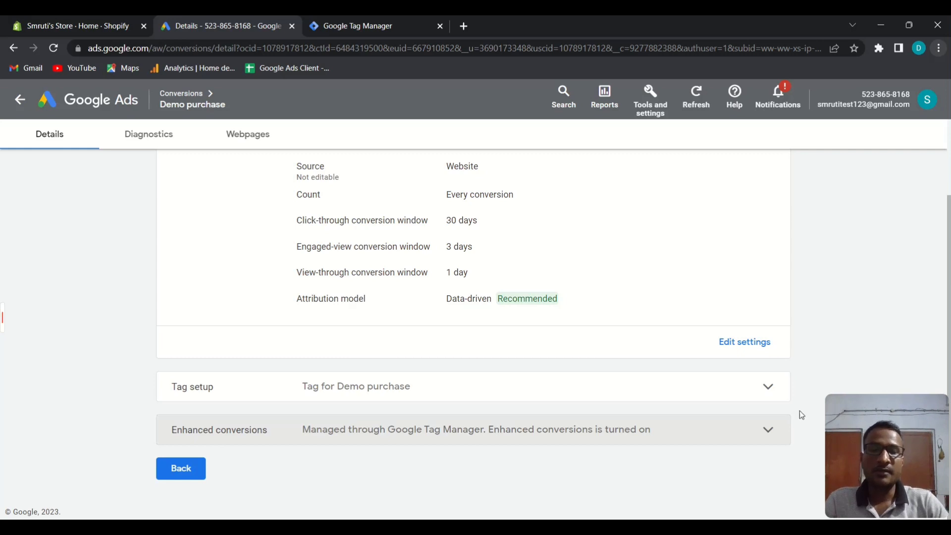
Switch to the GuidedPPC Purchase Data Layer (Gads) document in Google Docs, dismiss the Memory Saver prompt and examine the script
mouse_move(667, 528)
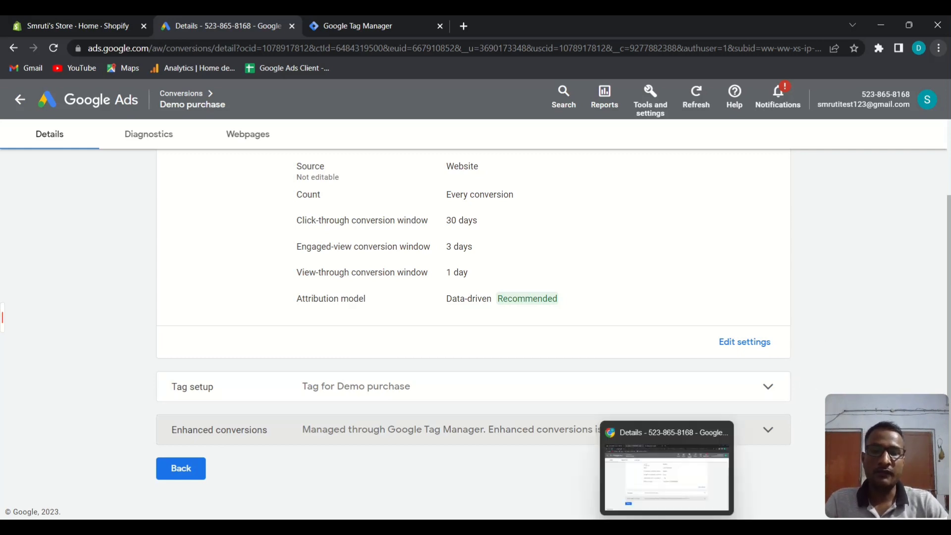
click(667, 527)
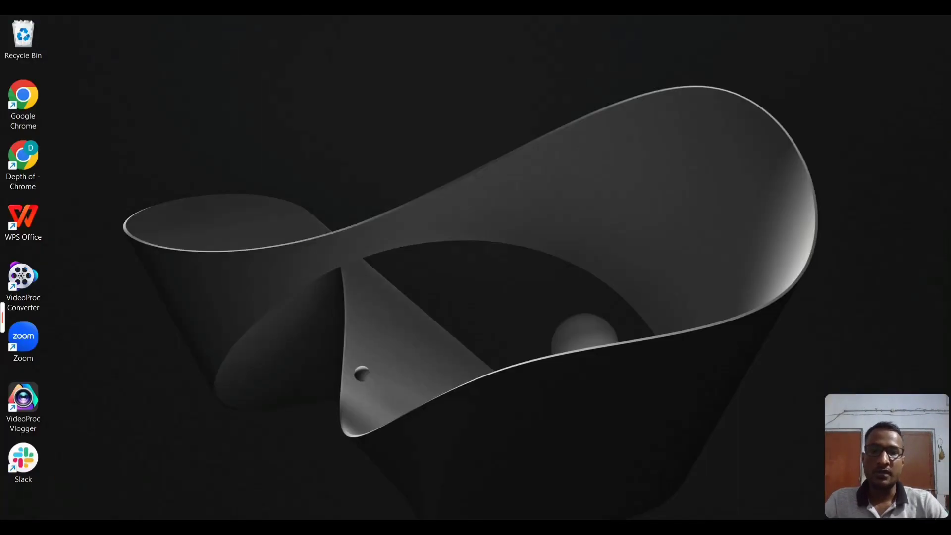
click(667, 528)
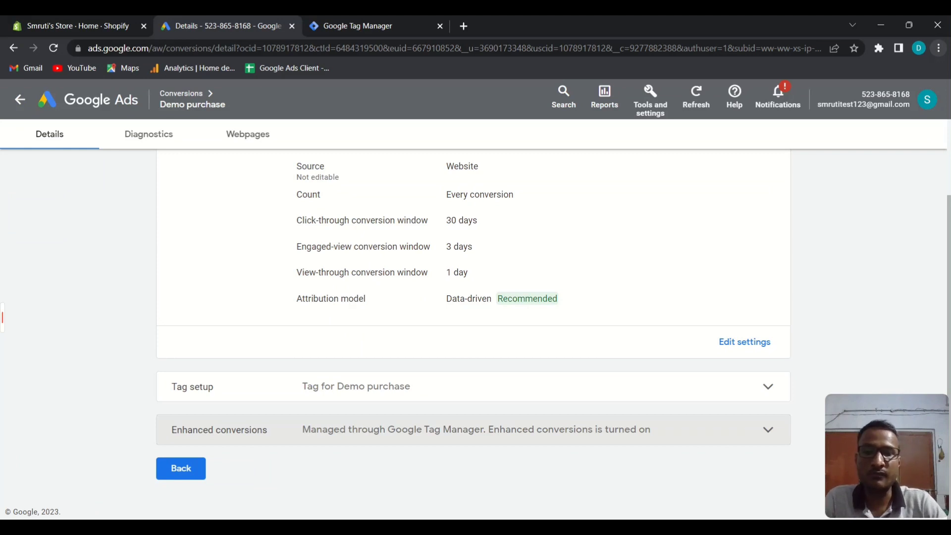
key(alt+Tab)
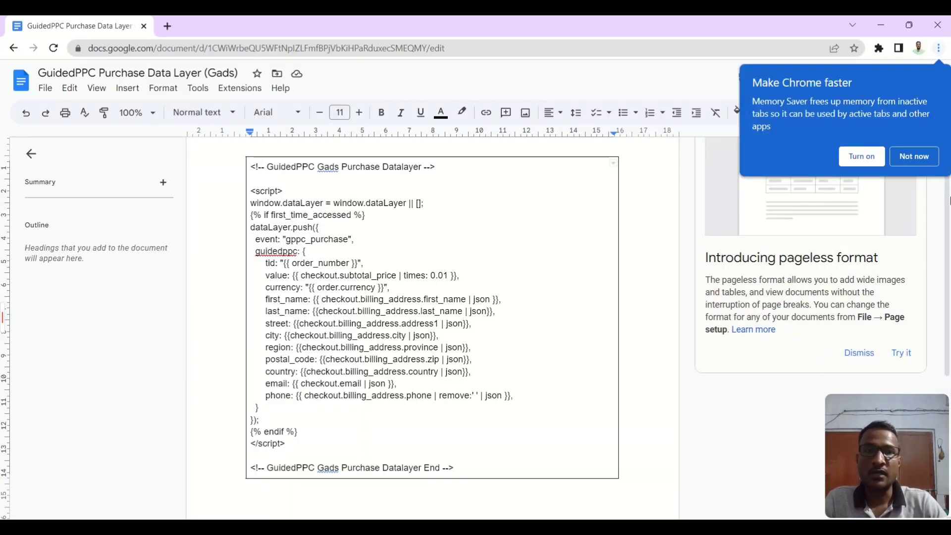
click(920, 160)
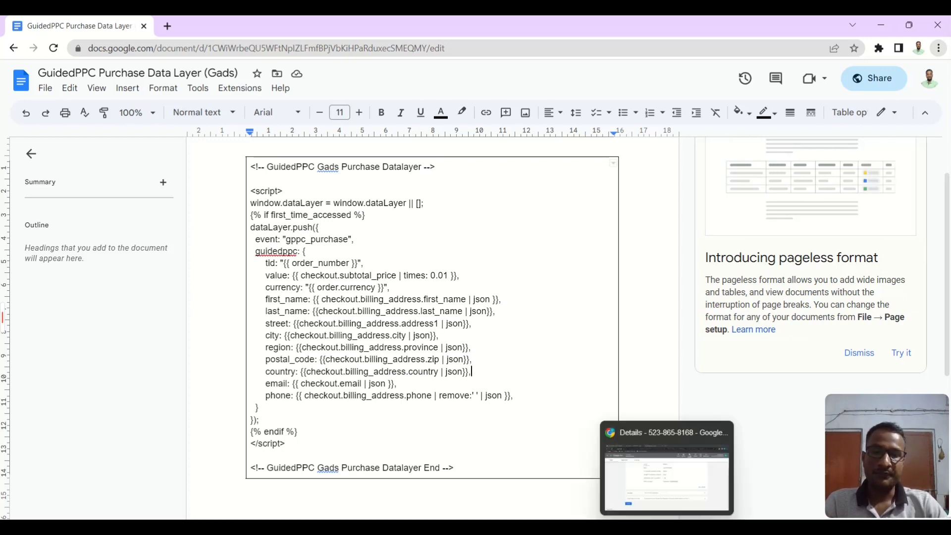
Switch to Shopify and review the data layer code in the checkout settings' Additional scripts, above the post-purchase page section
click(667, 470)
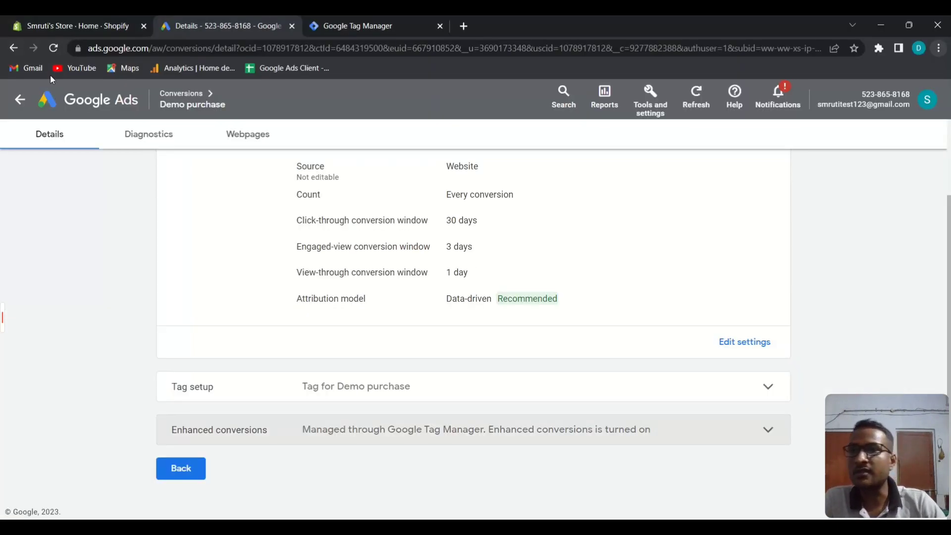
click(66, 27)
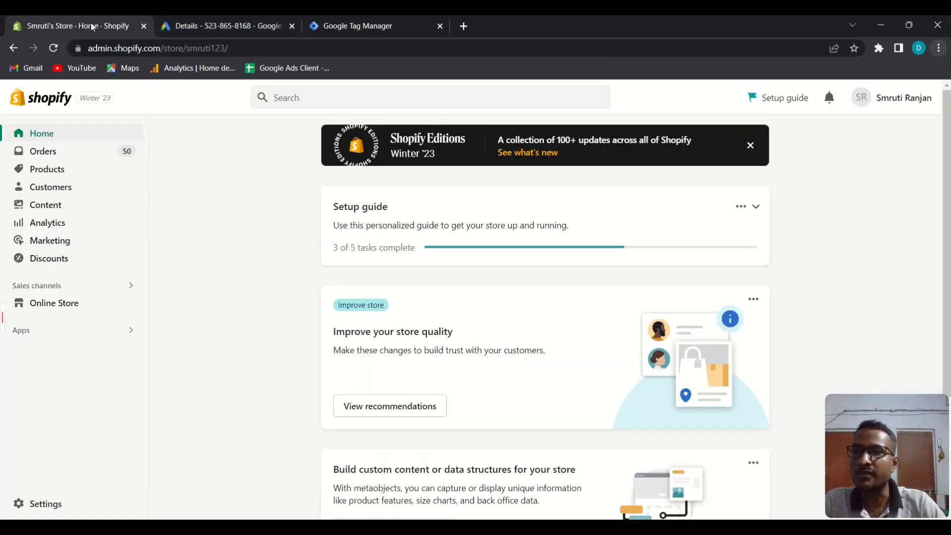
click(53, 508)
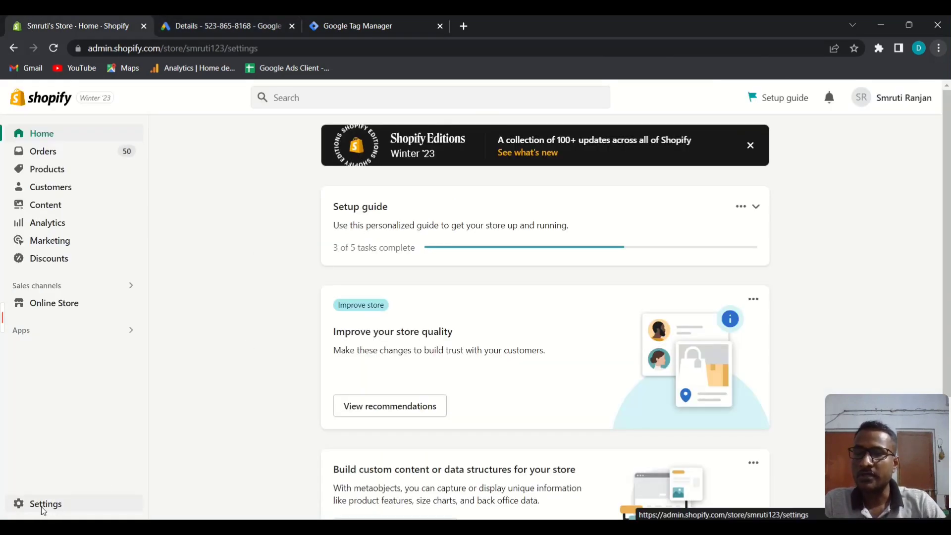
click(157, 328)
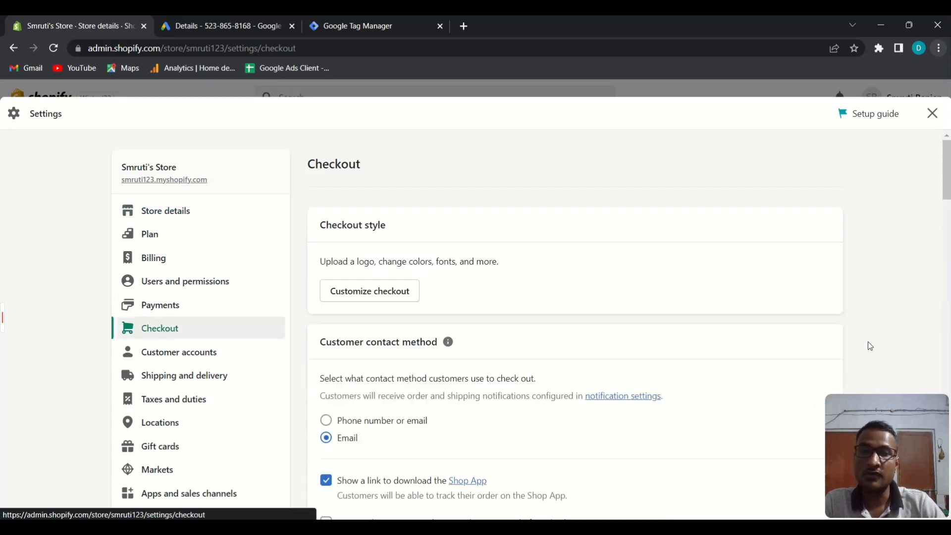
scroll(728, 337, down, 5)
scroll(733, 345, down, 20)
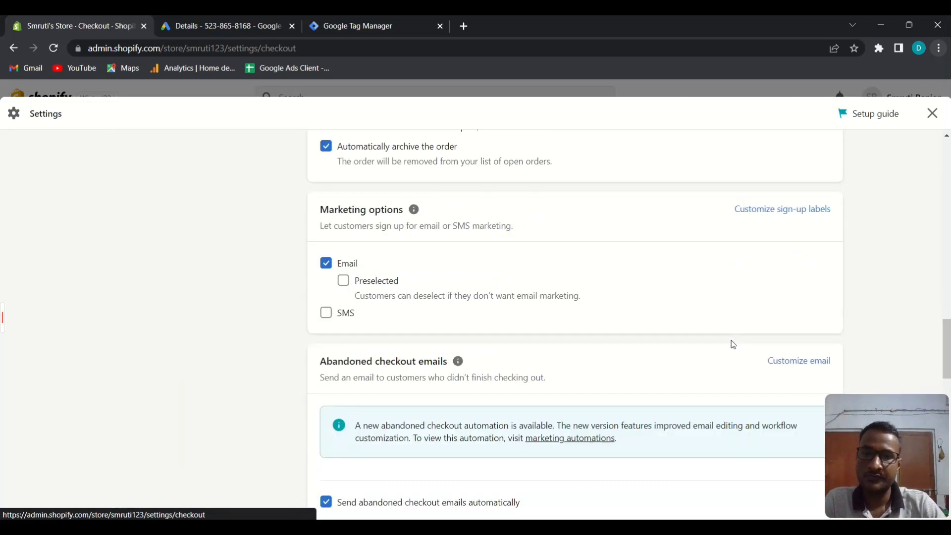
scroll(732, 343, down, 3)
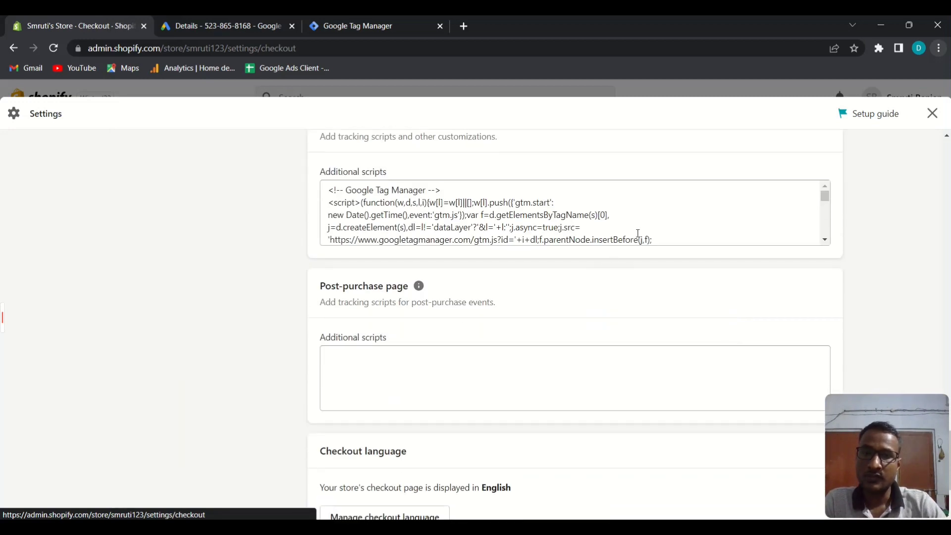
scroll(638, 233, down, 10)
scroll(639, 228, up, 5)
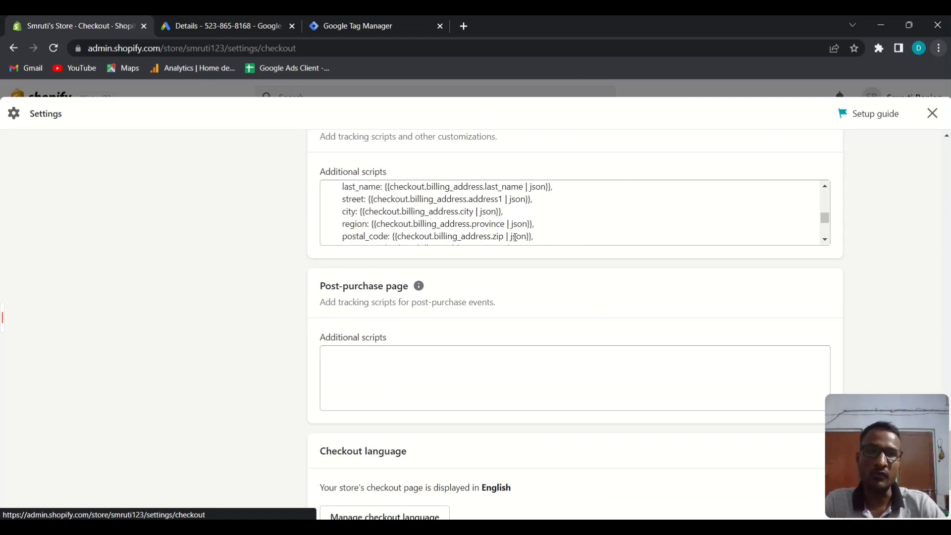
click(933, 118)
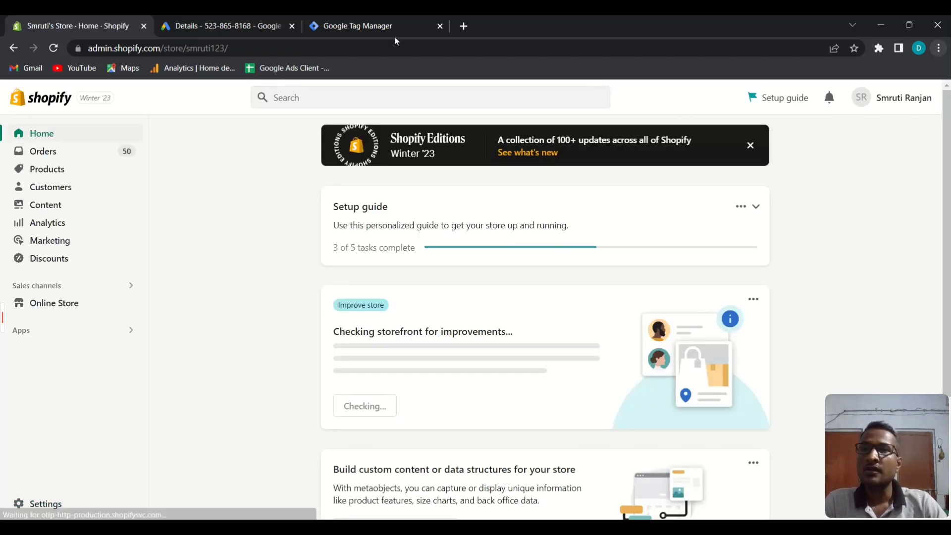
Switch to Google Tag Manager, start previewing the container and connect Tag Assistant to the store's website
click(363, 23)
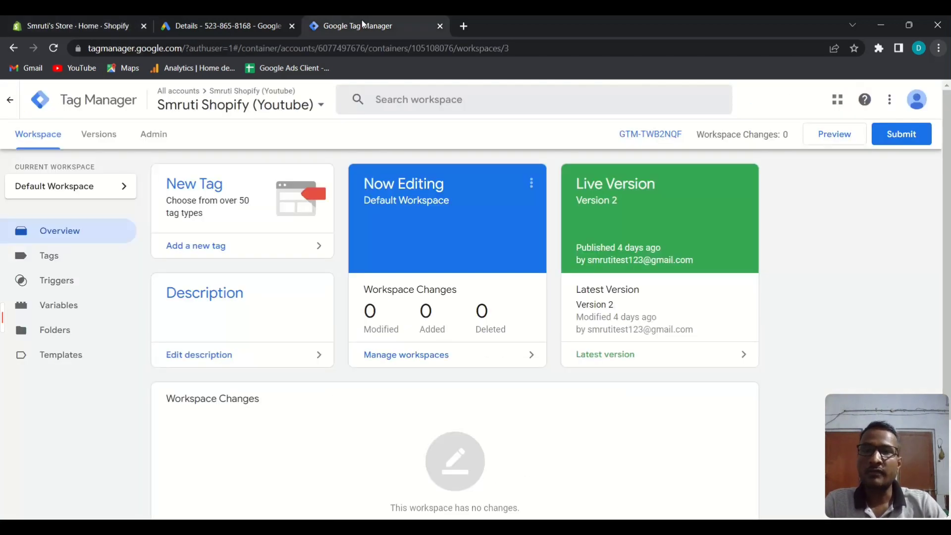
click(833, 136)
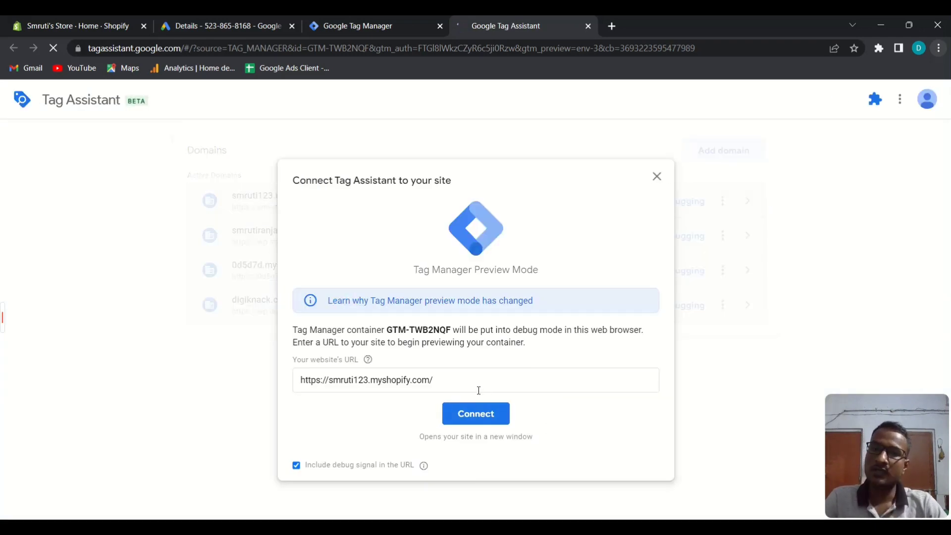
click(475, 414)
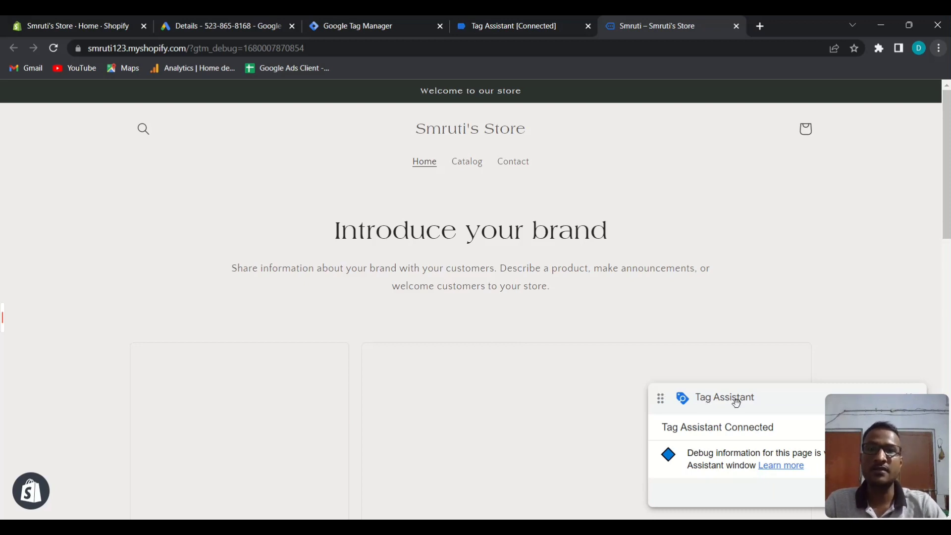
click(533, 23)
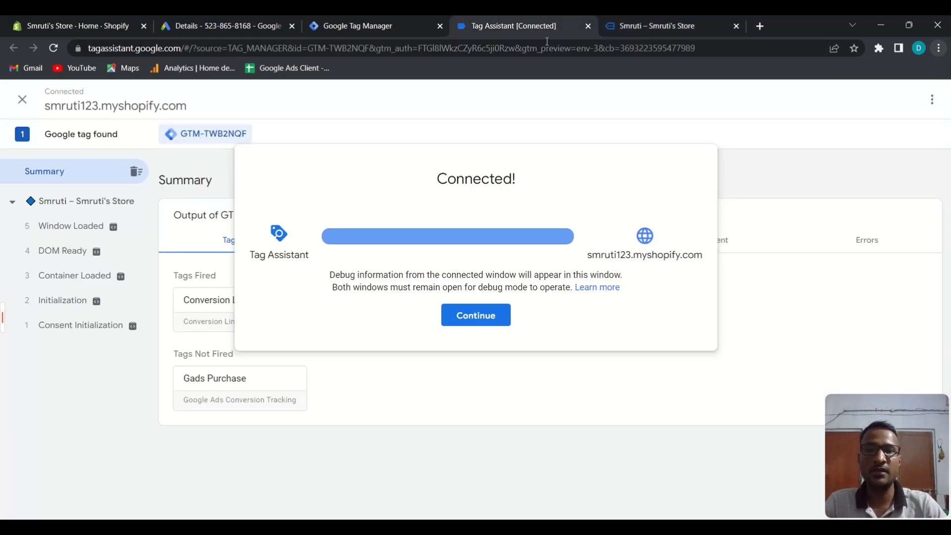
click(490, 318)
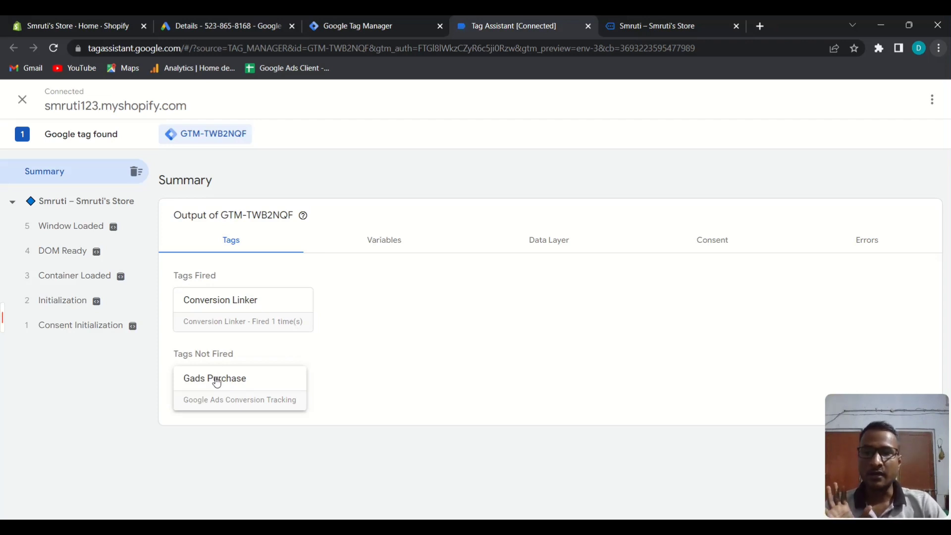
Switch to the storefront, open the Bedside Table product from the catalog and start a direct checkout for it
click(653, 26)
click(473, 163)
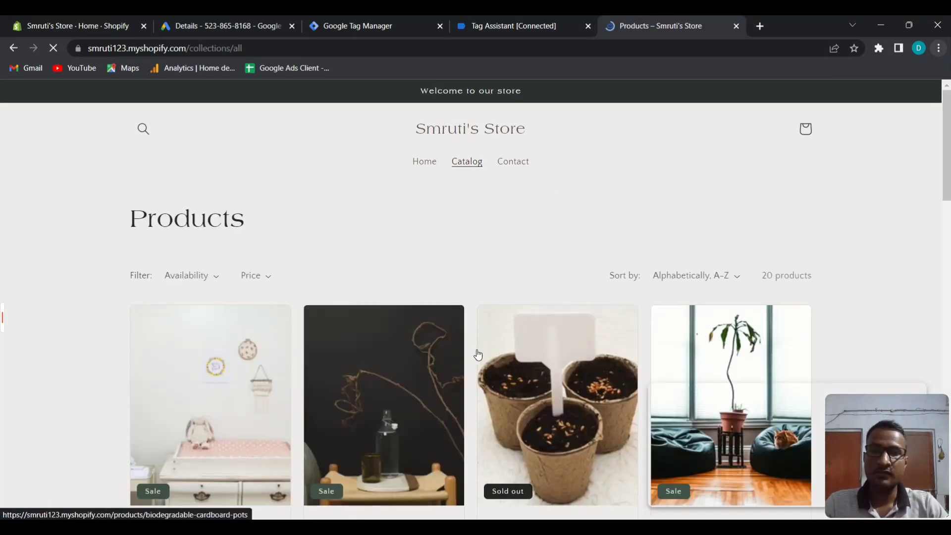
scroll(525, 358, down, 4)
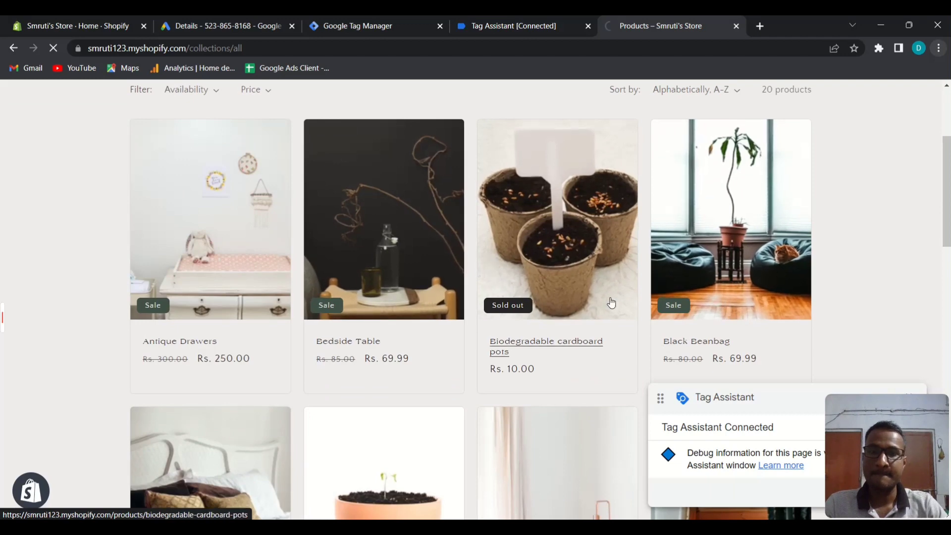
scroll(612, 303, down, 1)
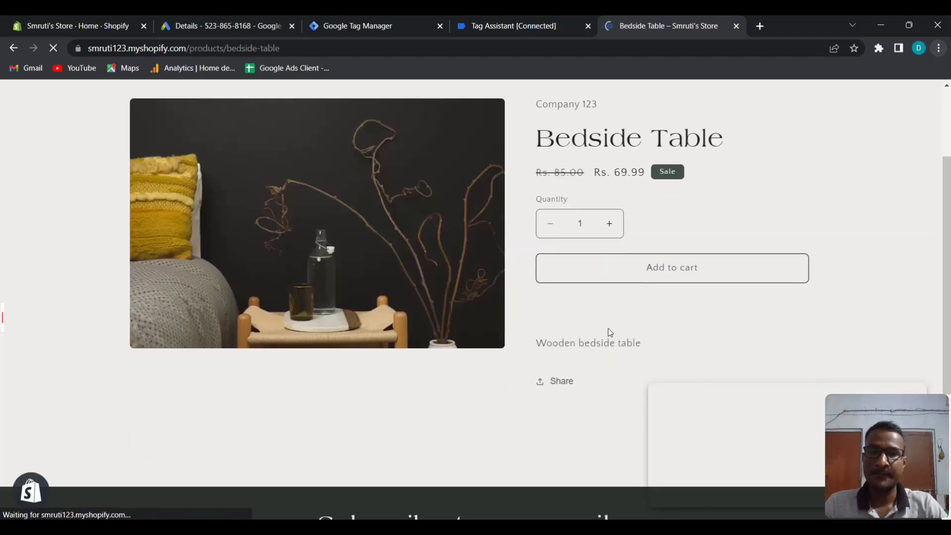
click(642, 321)
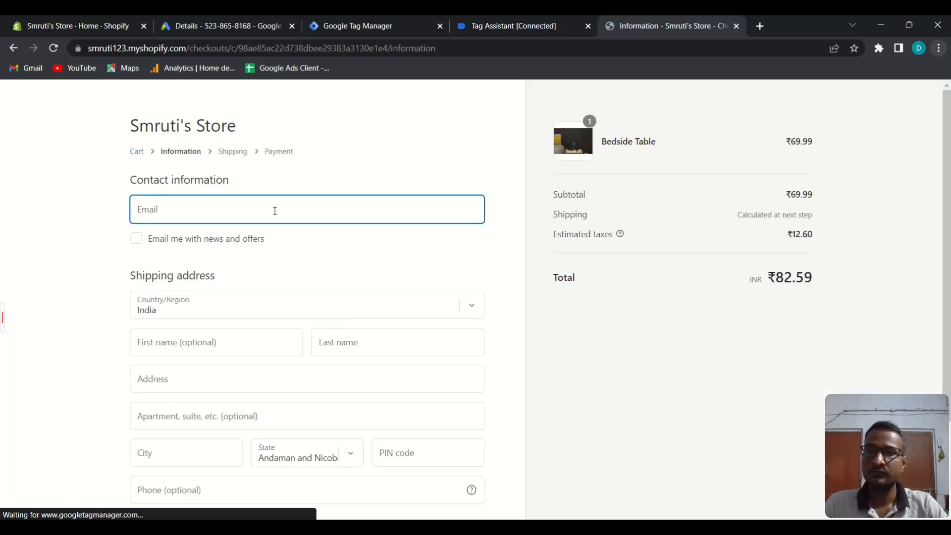
Fill in the customer's contact email and shipping address from the saved details and continue through shipping to payment
click(274, 210)
click(290, 232)
scroll(447, 296, down, 1)
scroll(447, 296, down, 2)
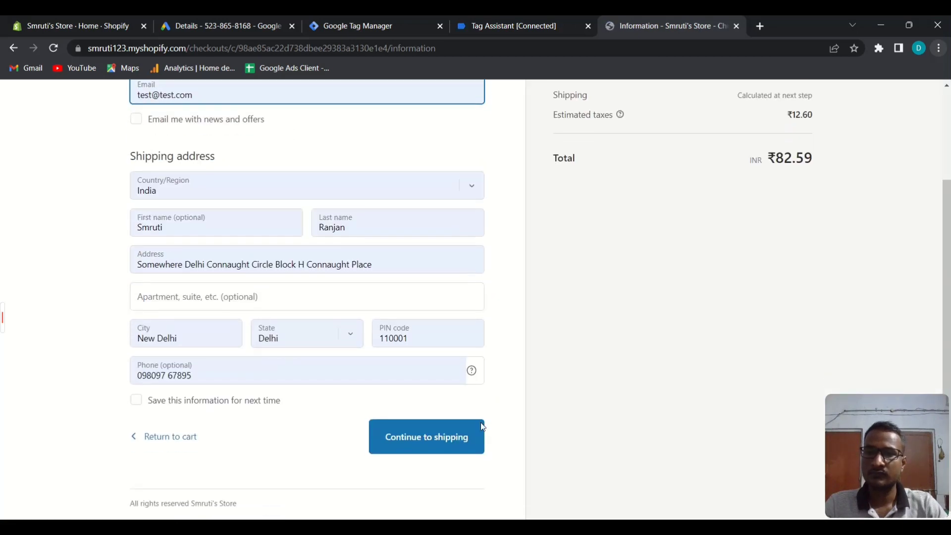
click(456, 436)
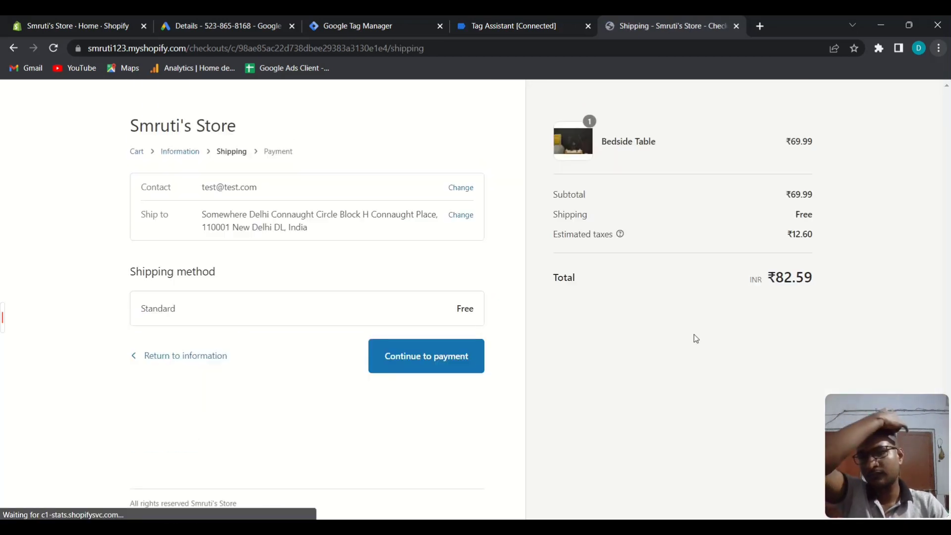
click(473, 347)
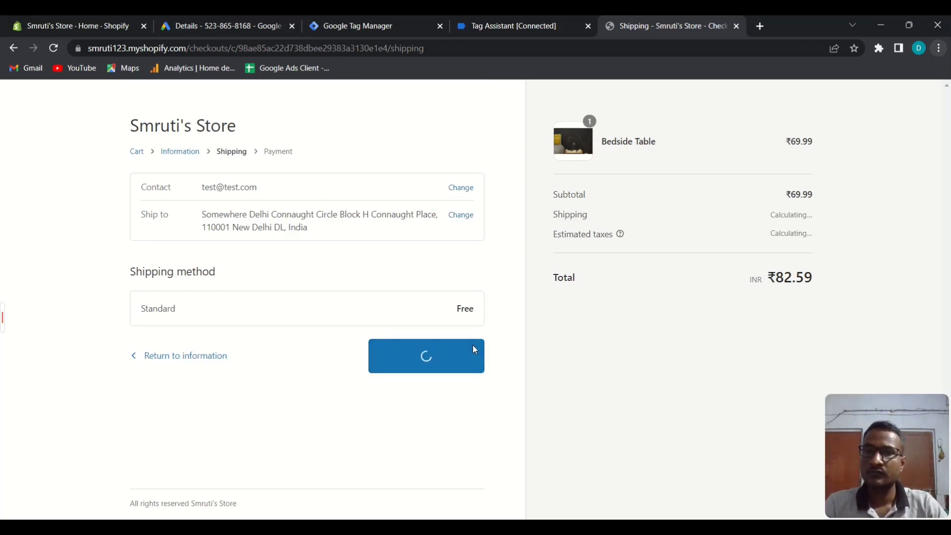
Enter the test card number, cardholder name, expiration date and security code as credit card payment and pay for the order
scroll(432, 358, down, 5)
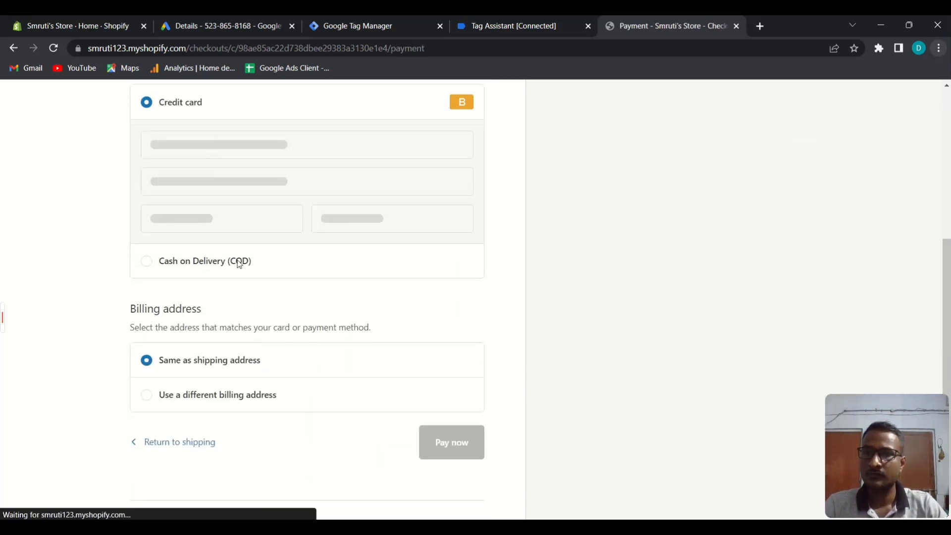
scroll(233, 262, up, 2)
click(178, 270)
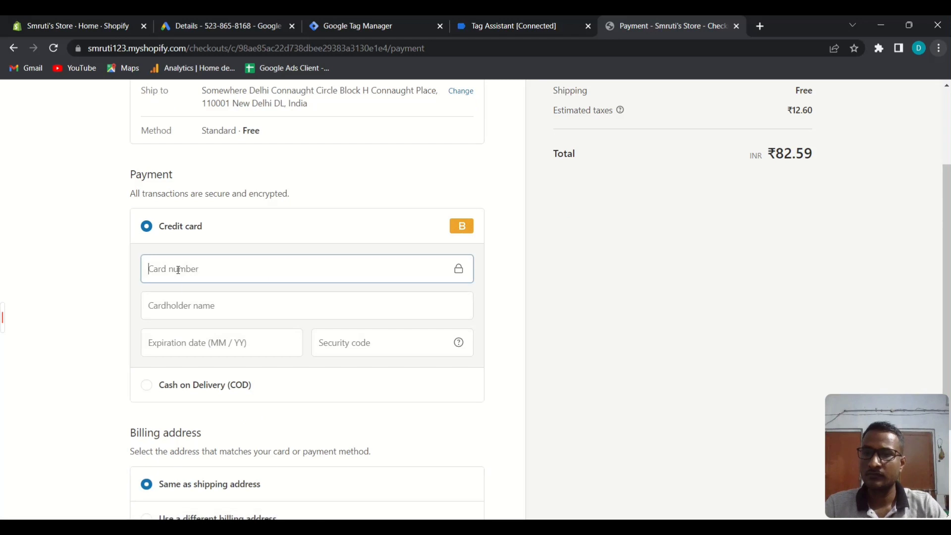
text(1)
click(217, 305)
click(233, 338)
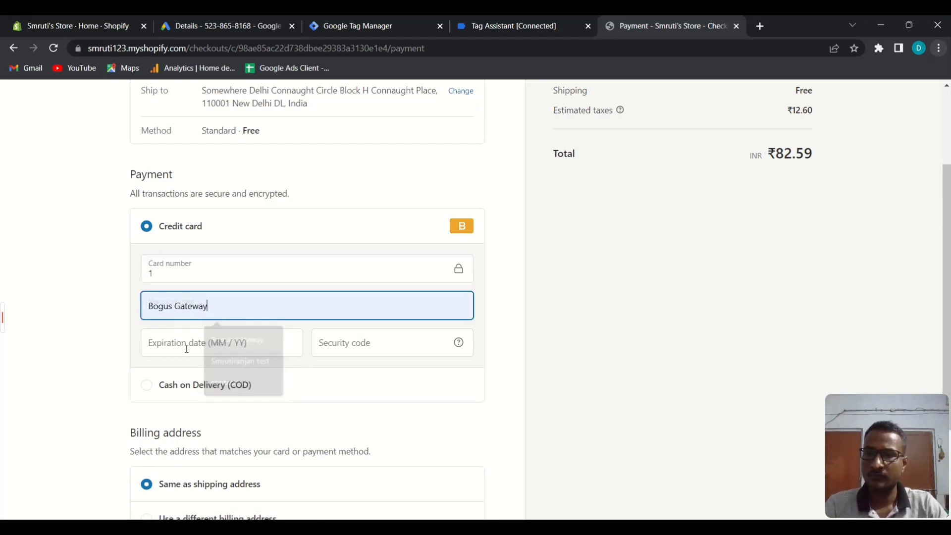
click(188, 337)
text(0)
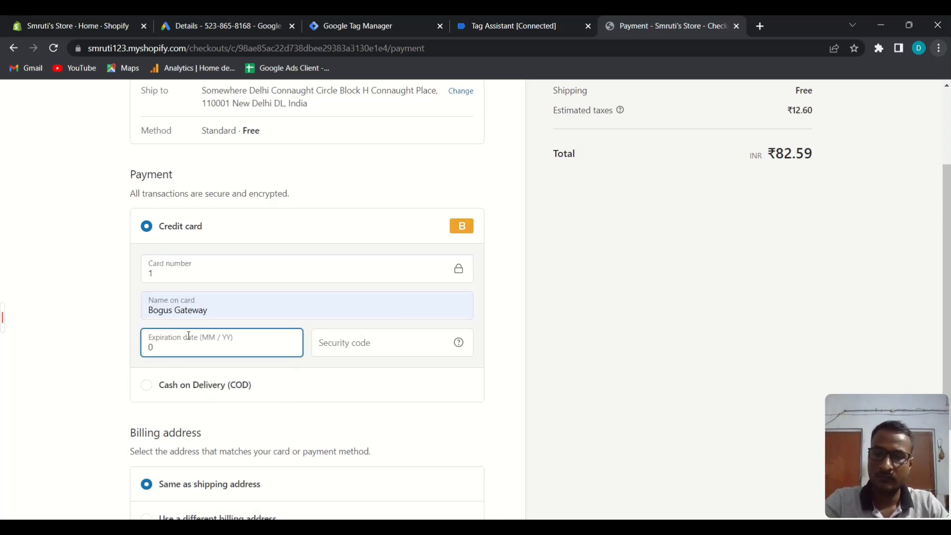
text(5 / 26)
click(362, 341)
text(111)
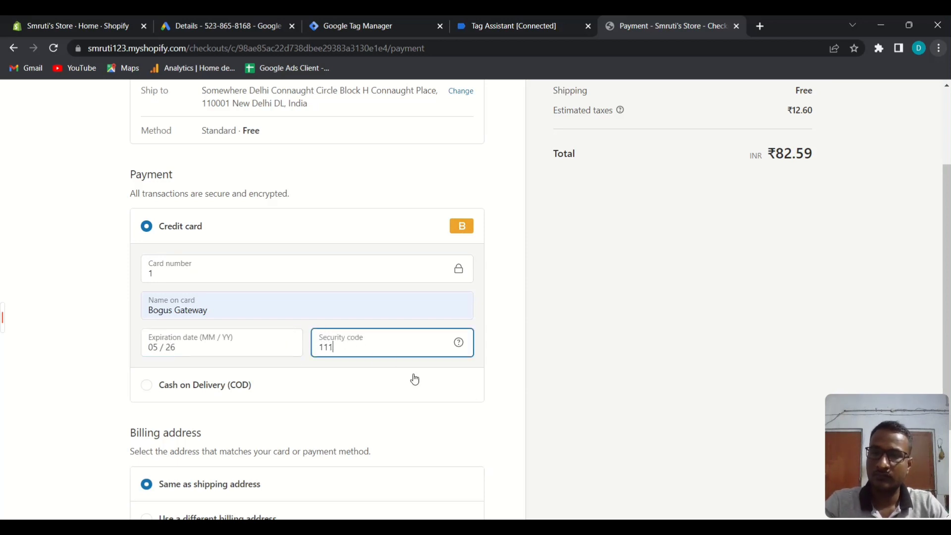
scroll(415, 380, down, 3)
click(452, 436)
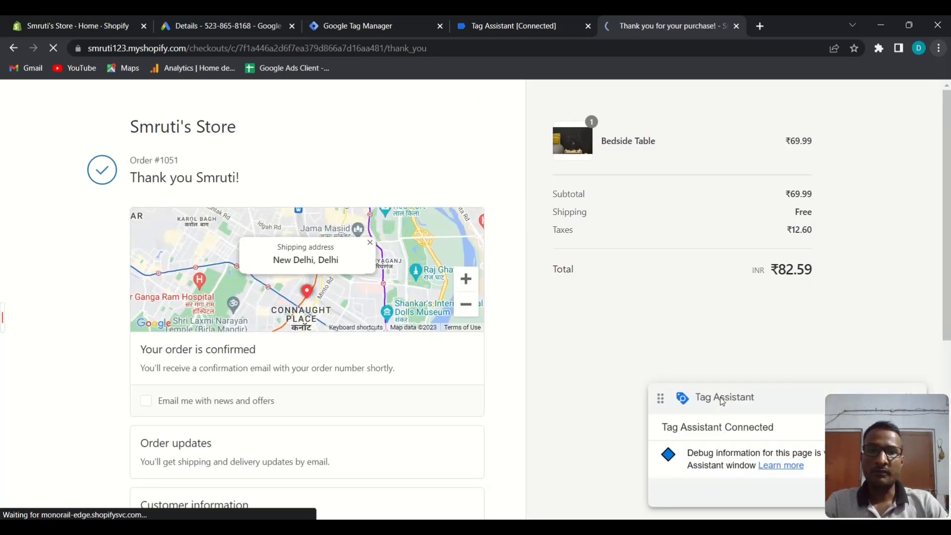
Switch to Tag Assistant and examine the data layer values of the gppc_purchase event
click(522, 19)
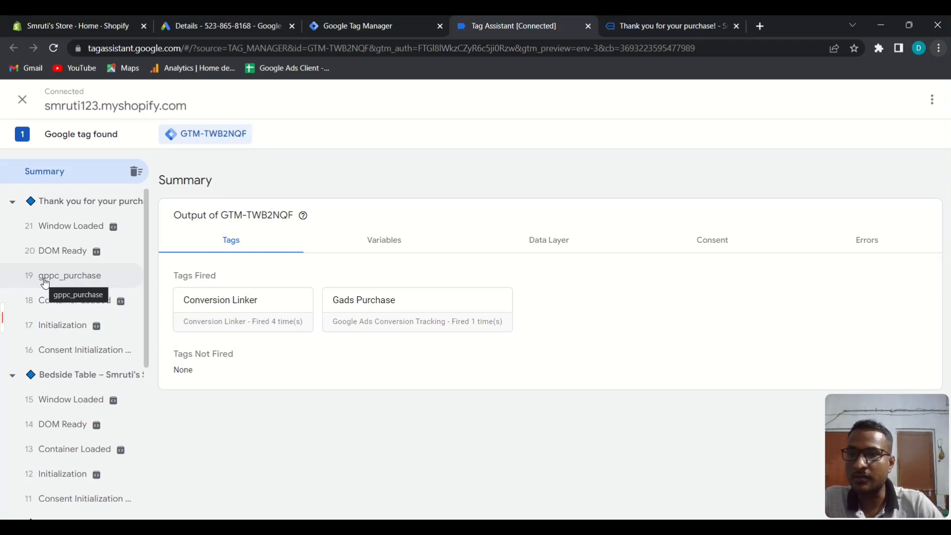
click(98, 279)
click(531, 314)
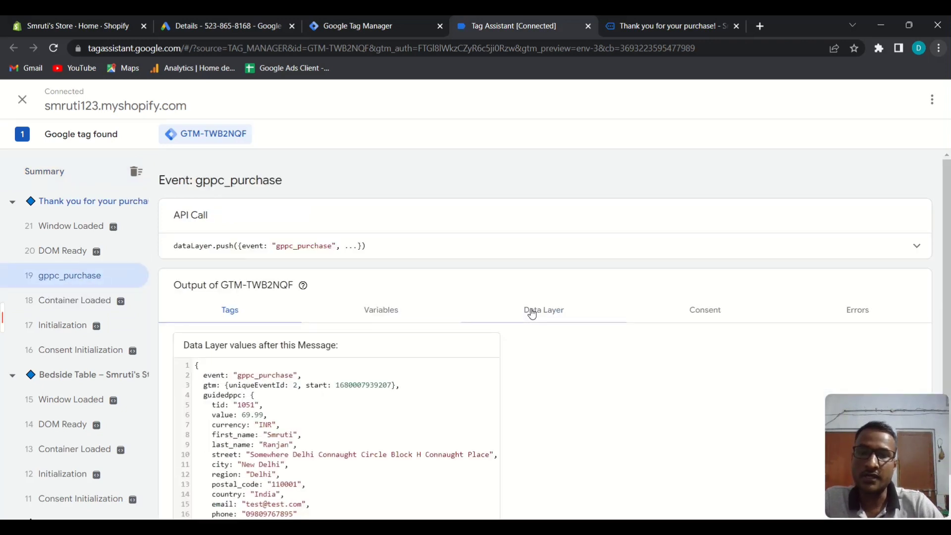
scroll(597, 284, down, 1)
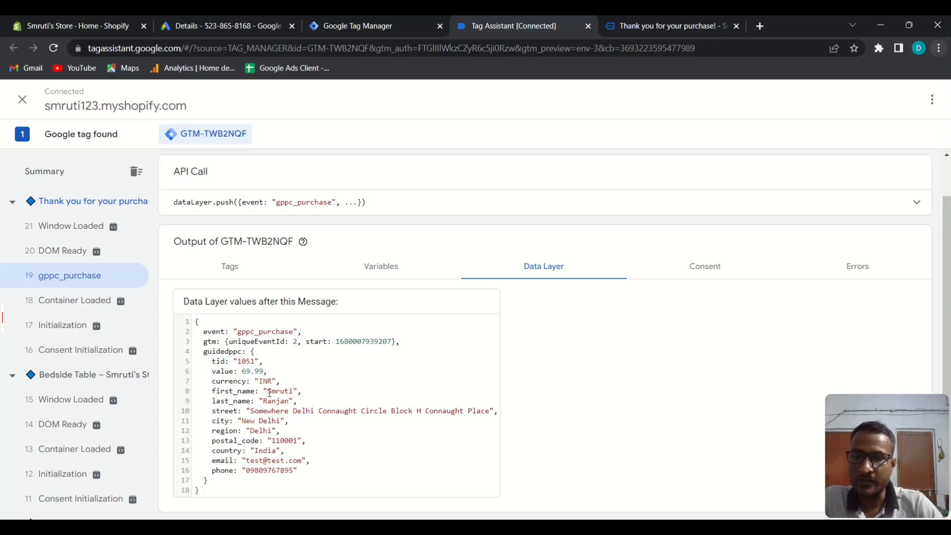
Compare the customer information on the order's thank-you page with the purchase data layer values in Tag Assistant
click(650, 24)
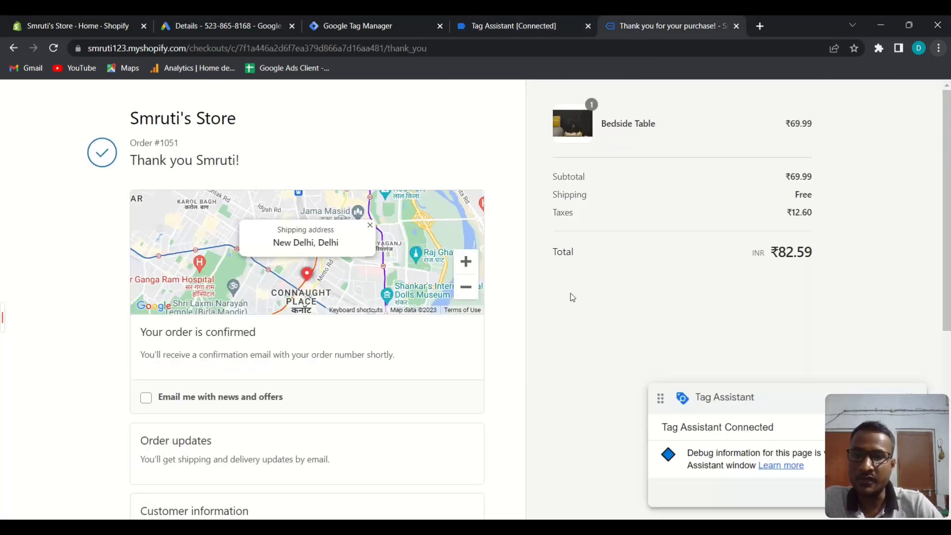
scroll(569, 295, down, 5)
scroll(572, 297, down, 2)
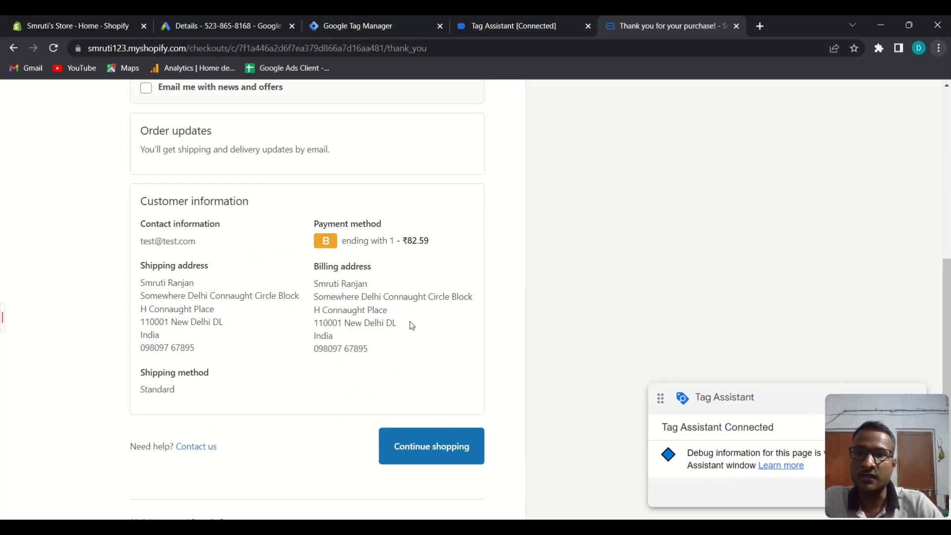
click(480, 30)
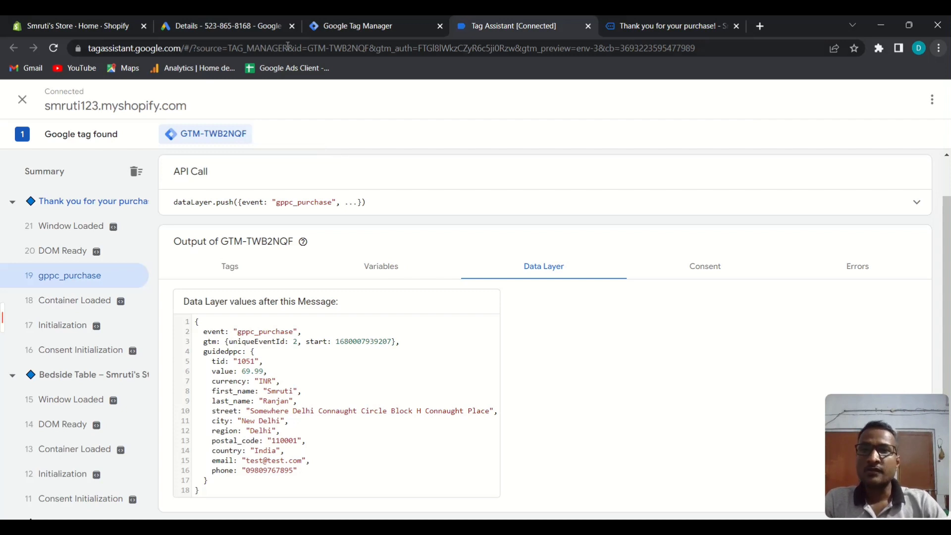
Switch to Google Tag Manager and open the Gads Purchase tag's configuration for editing
click(361, 25)
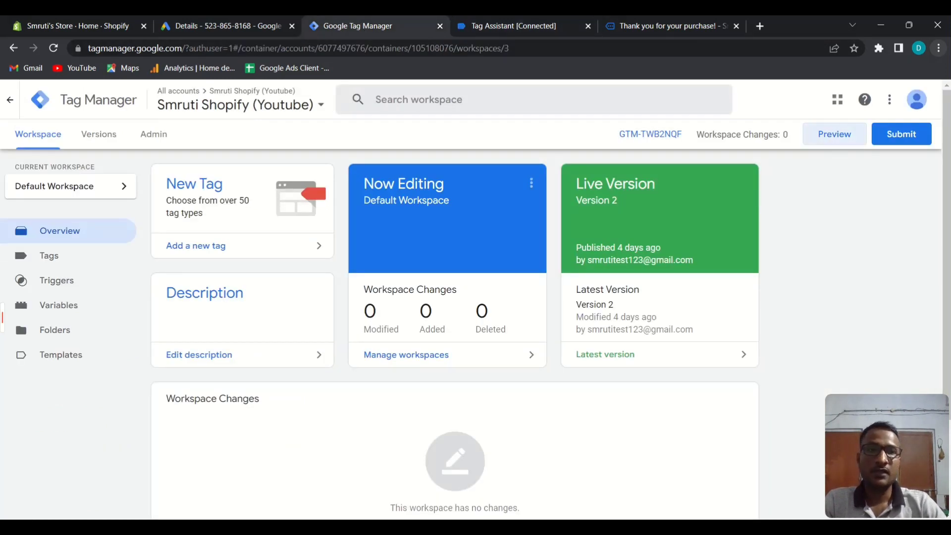
click(47, 257)
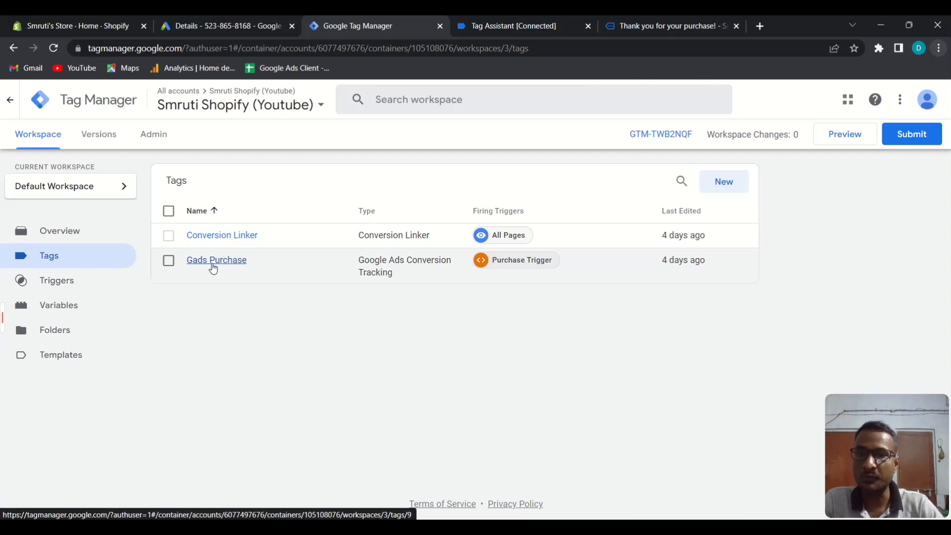
click(213, 263)
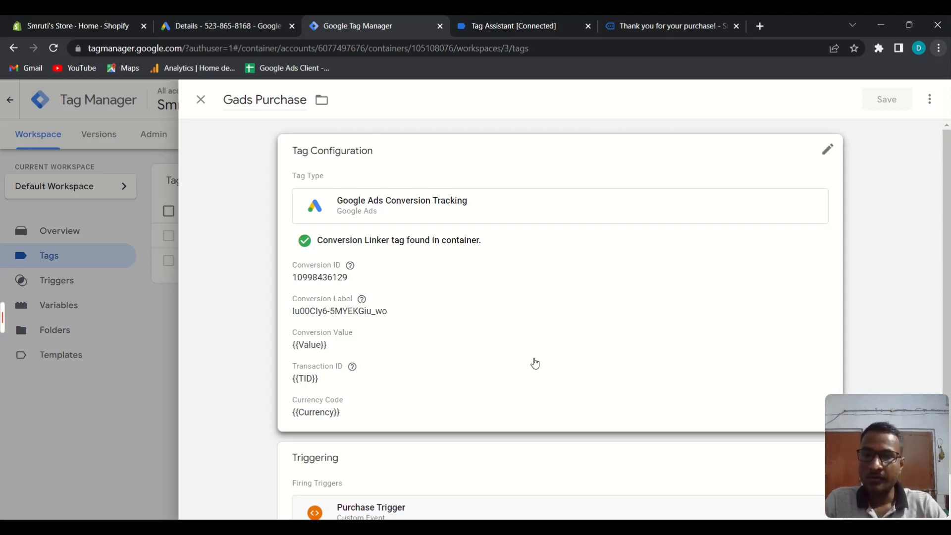
click(828, 150)
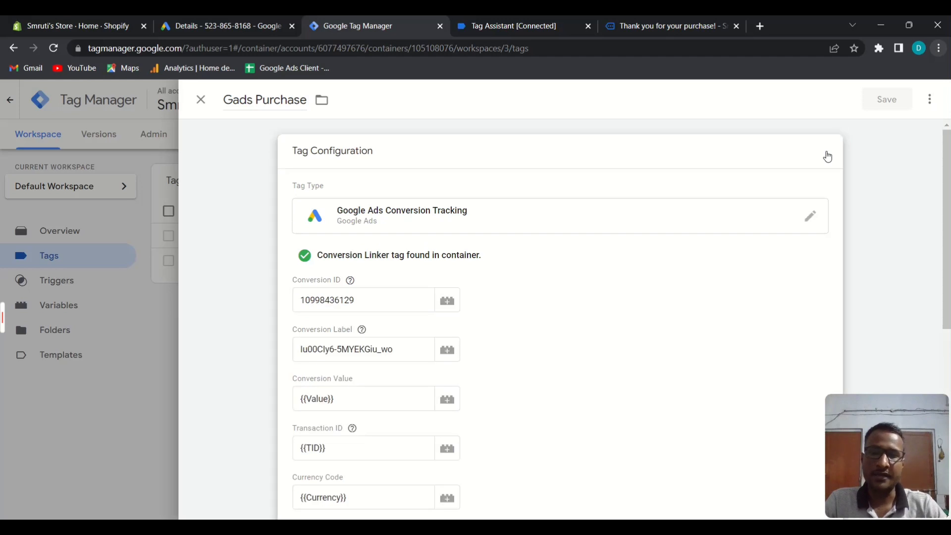
Include user-provided data from the website in the Gads Purchase tag and open the user-provided data variable choices
scroll(696, 295, down, 6)
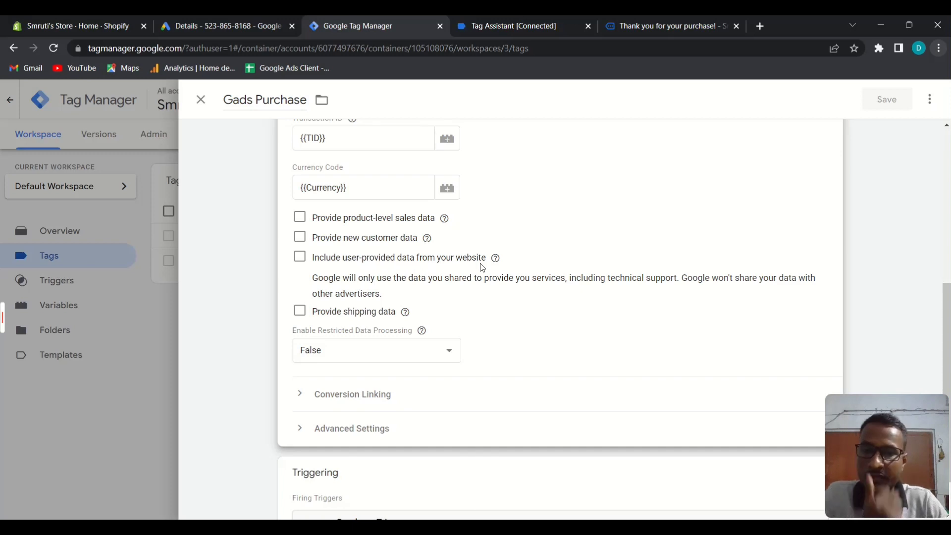
click(301, 258)
click(301, 259)
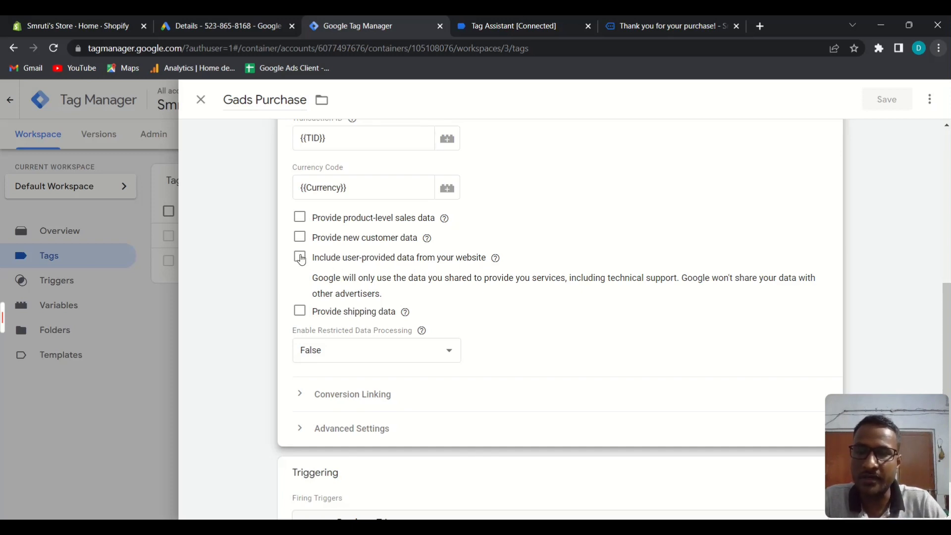
click(301, 258)
scroll(570, 337, down, 1)
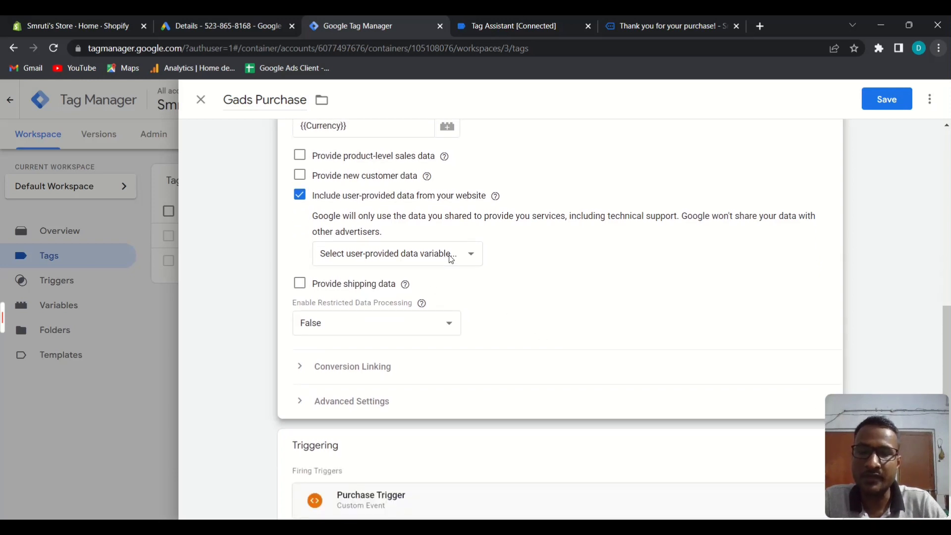
click(468, 259)
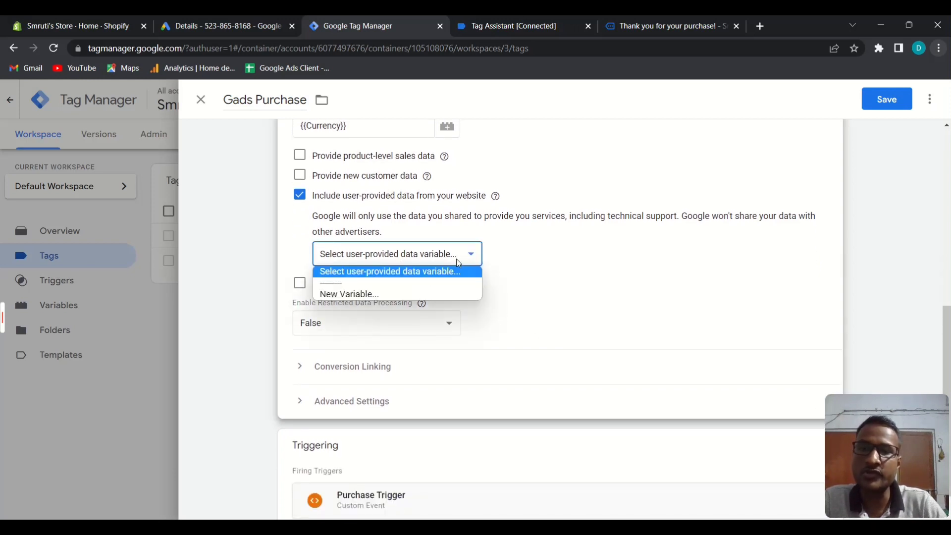
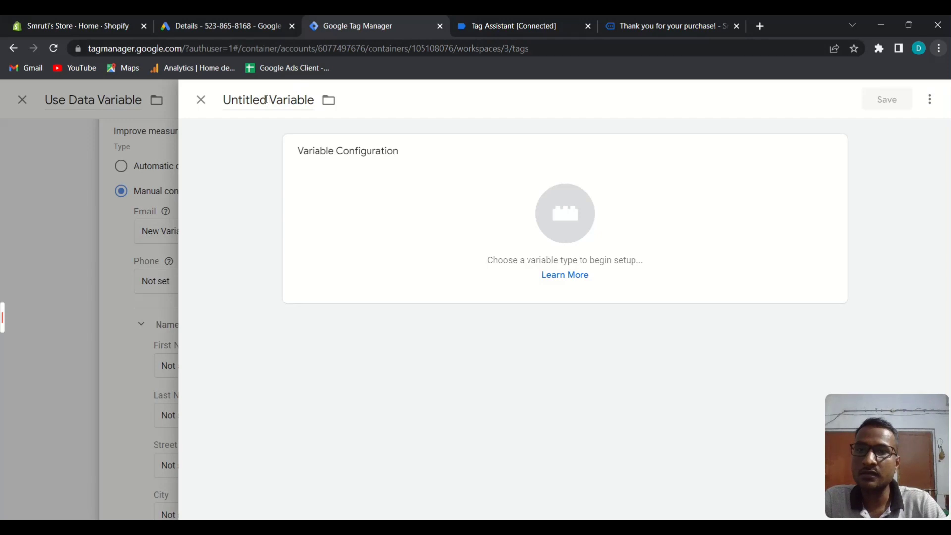
Name the new variable for the email field "Email Variable" and set its type to Data Layer Variable
drag(266, 99, 194, 104)
text(Email)
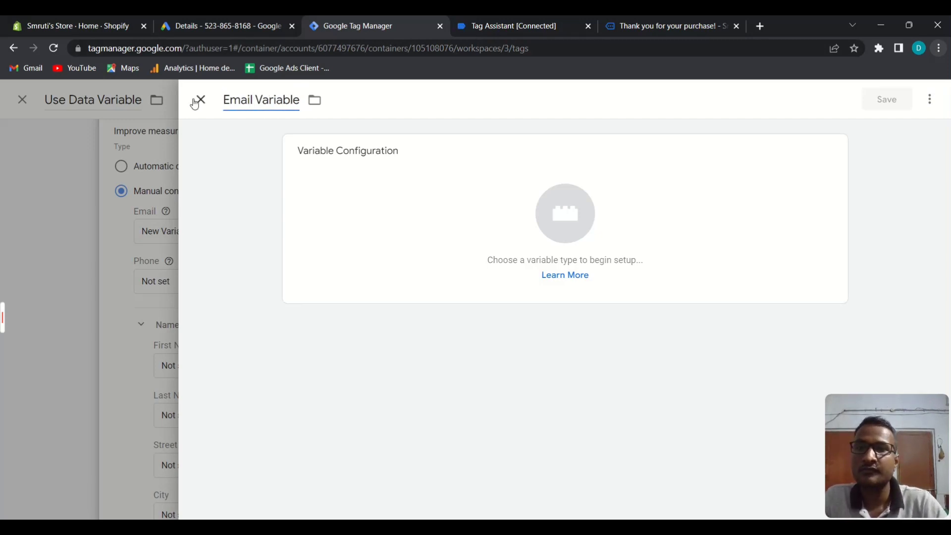
click(388, 180)
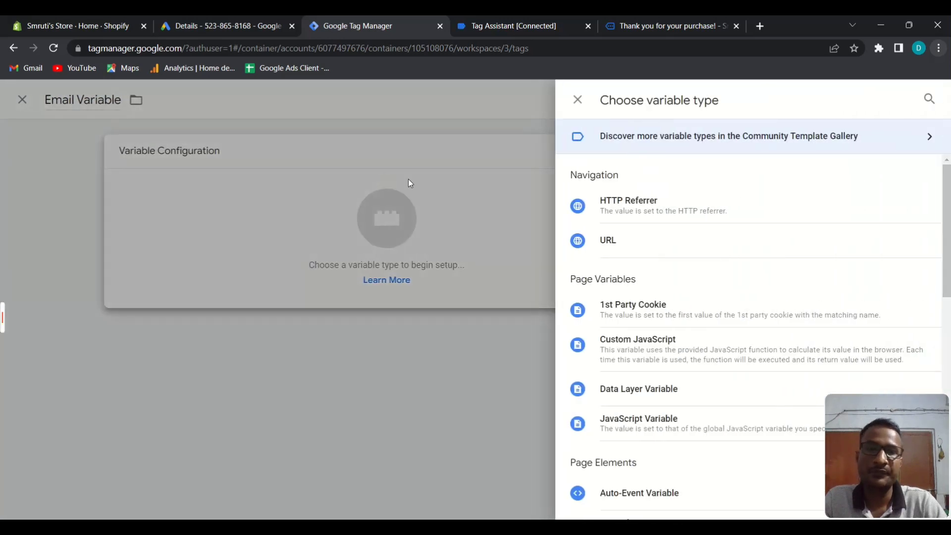
scroll(768, 239, down, 3)
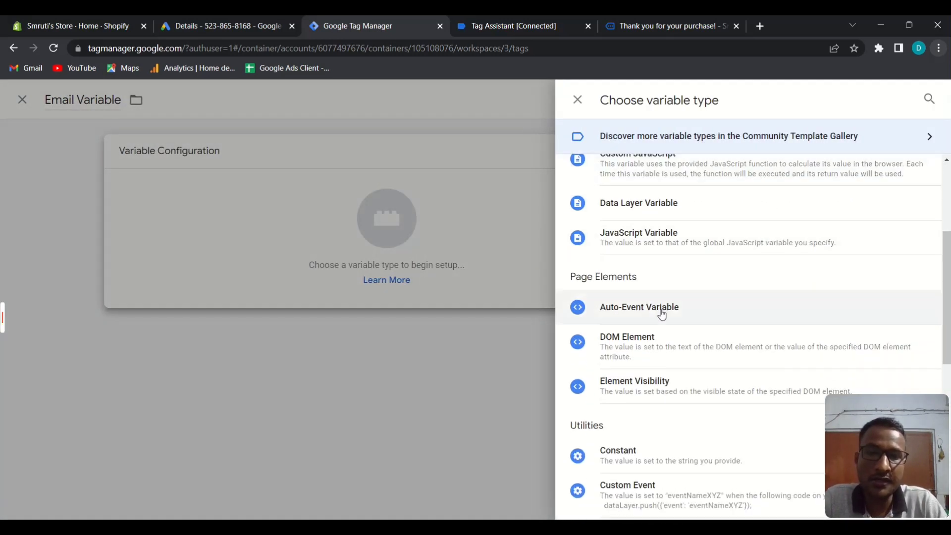
scroll(660, 312, up, 1)
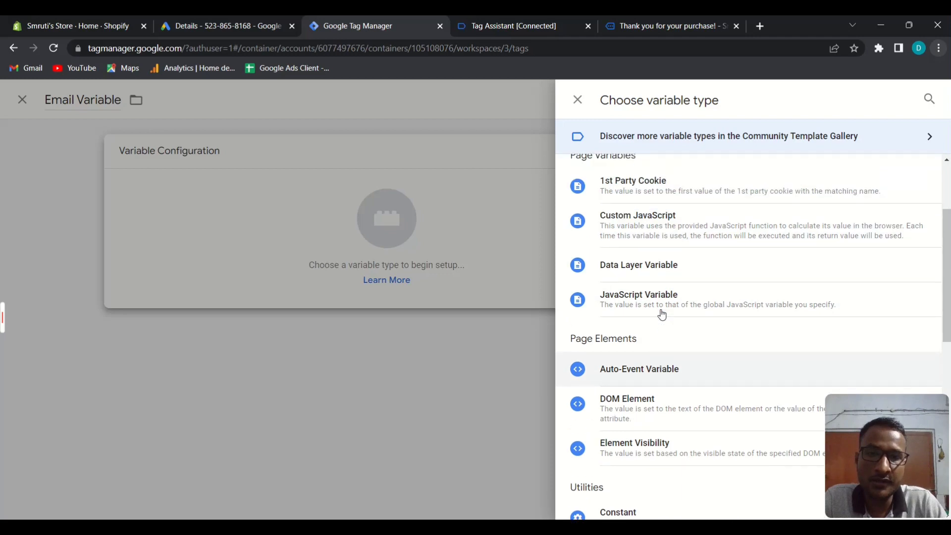
click(686, 268)
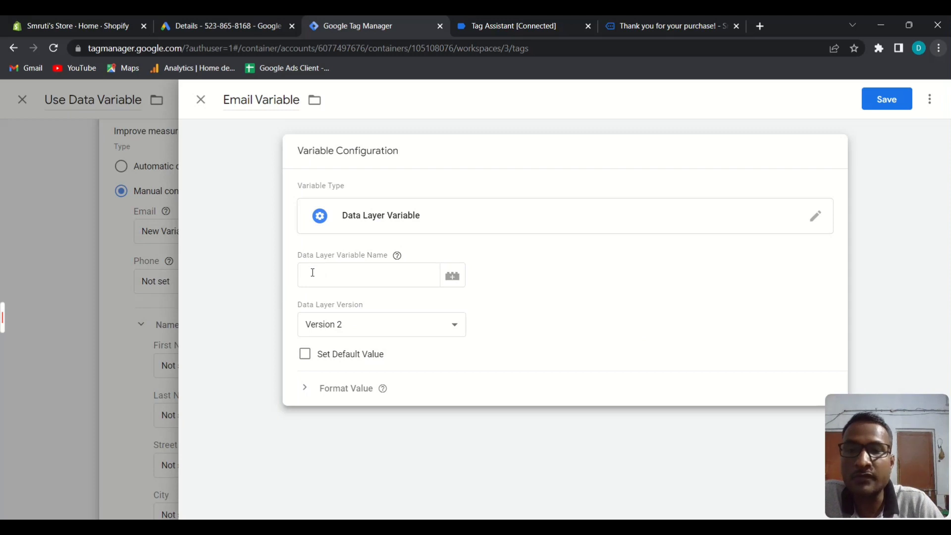
Switch to Tag Assistant and copy the parent key guidedppc from the gppc_purchase data layer values
click(374, 271)
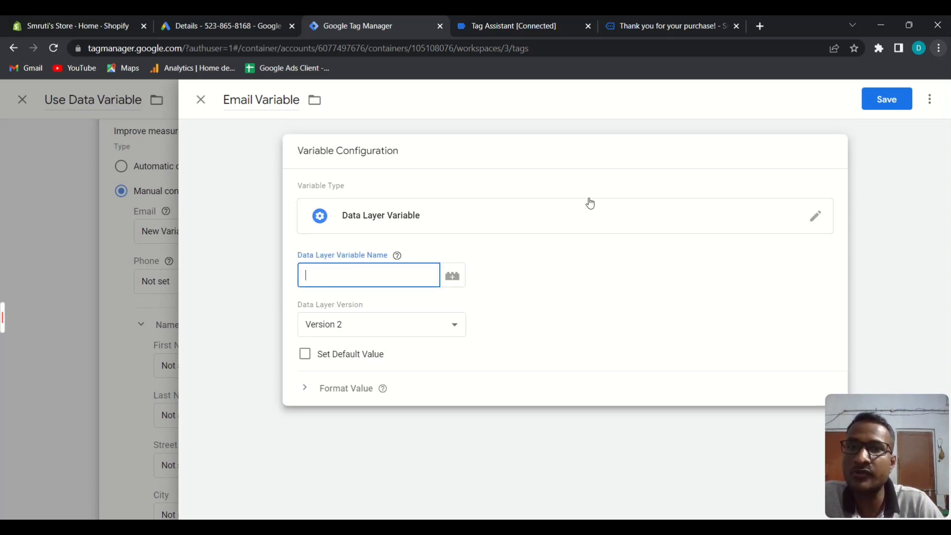
click(516, 20)
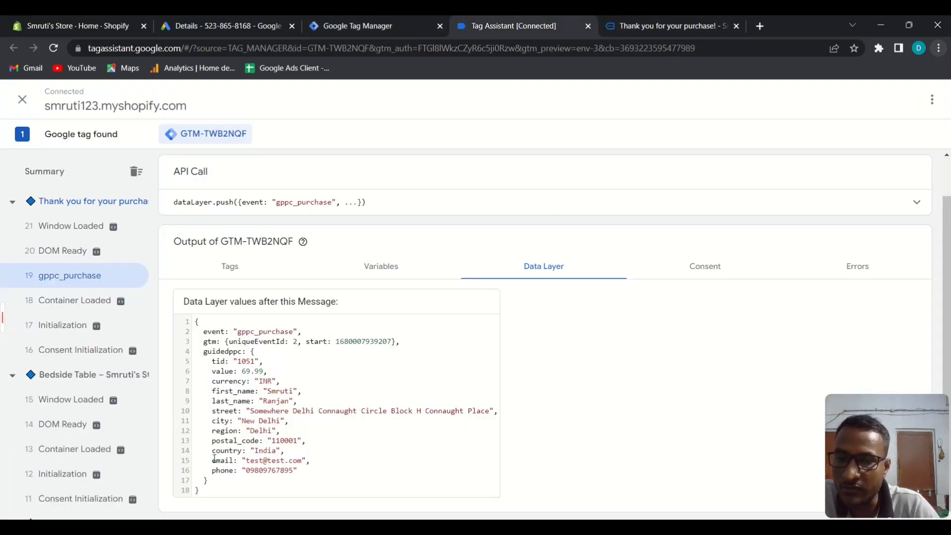
scroll(266, 459, down, 1)
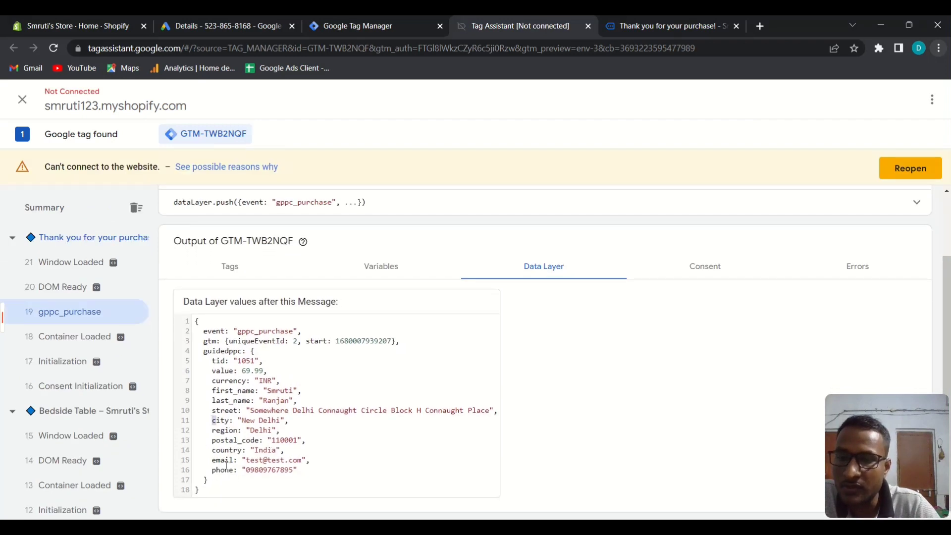
drag(212, 460, 234, 462)
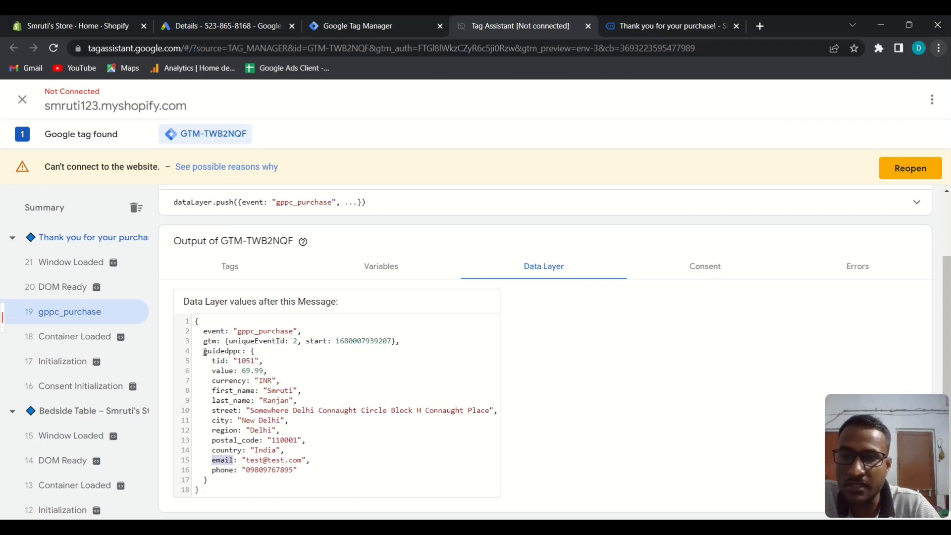
drag(204, 353, 241, 352)
key(ctrl+c)
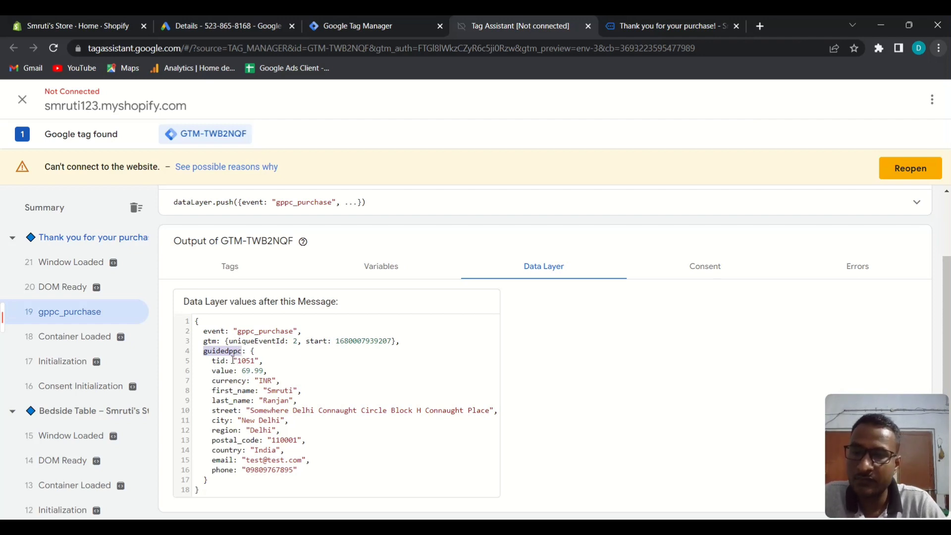
Back in Google Tag Manager, set Email Variable's data layer variable name to guidedppc.email and save the variable
click(358, 16)
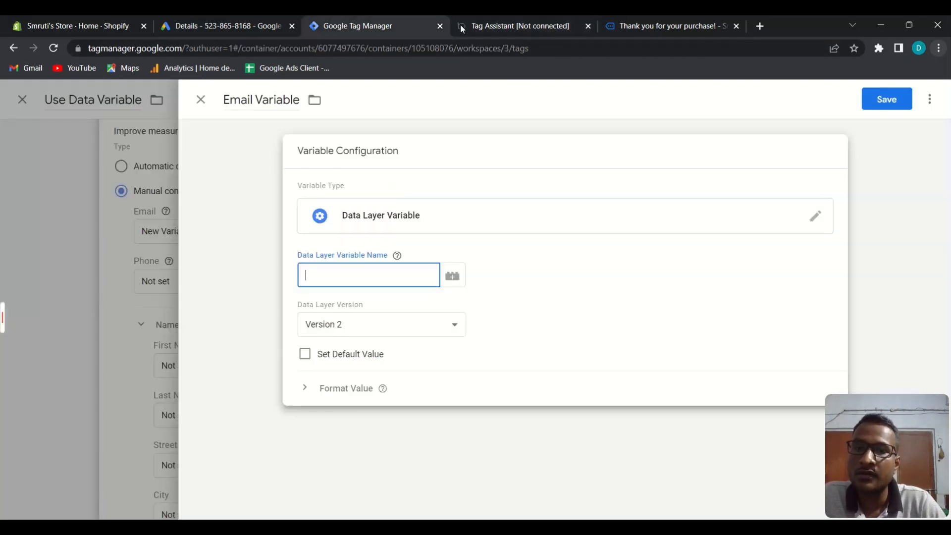
key(ctrl+v)
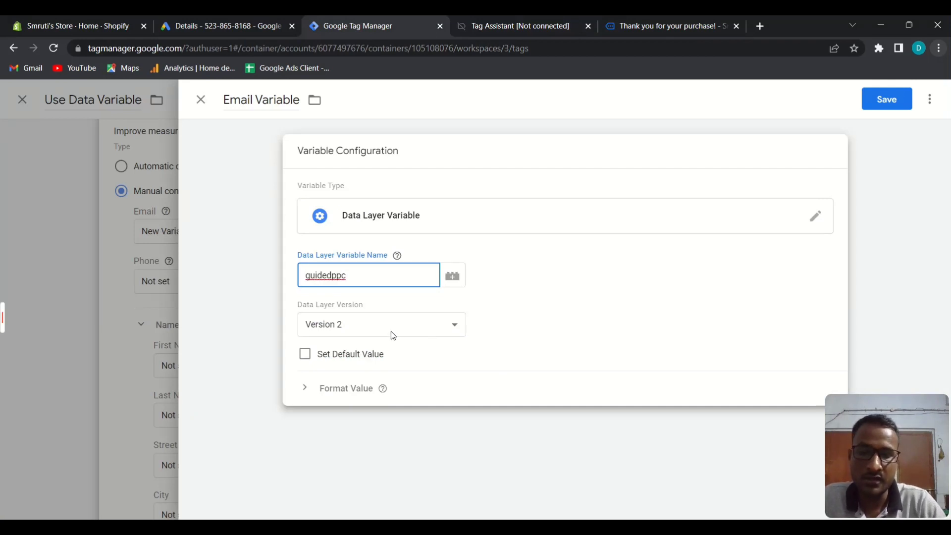
text(.)
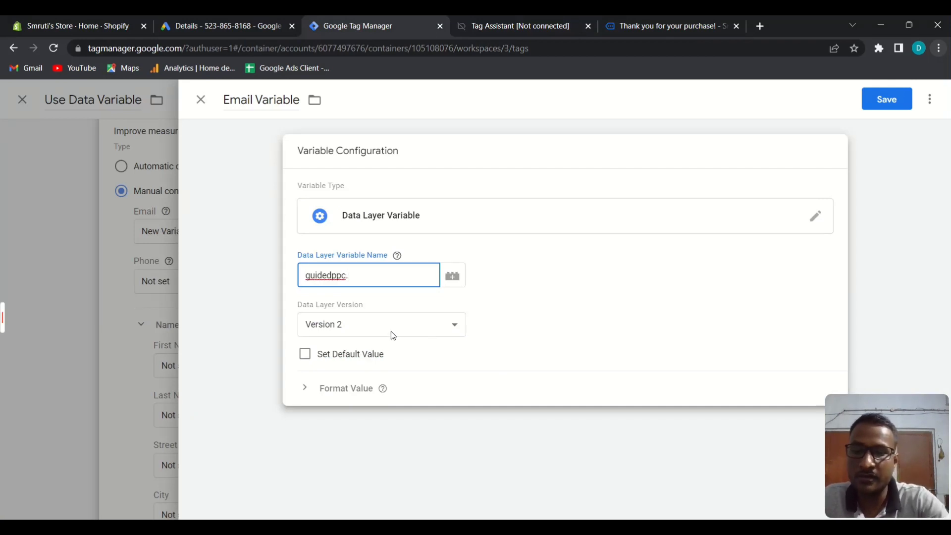
text(email)
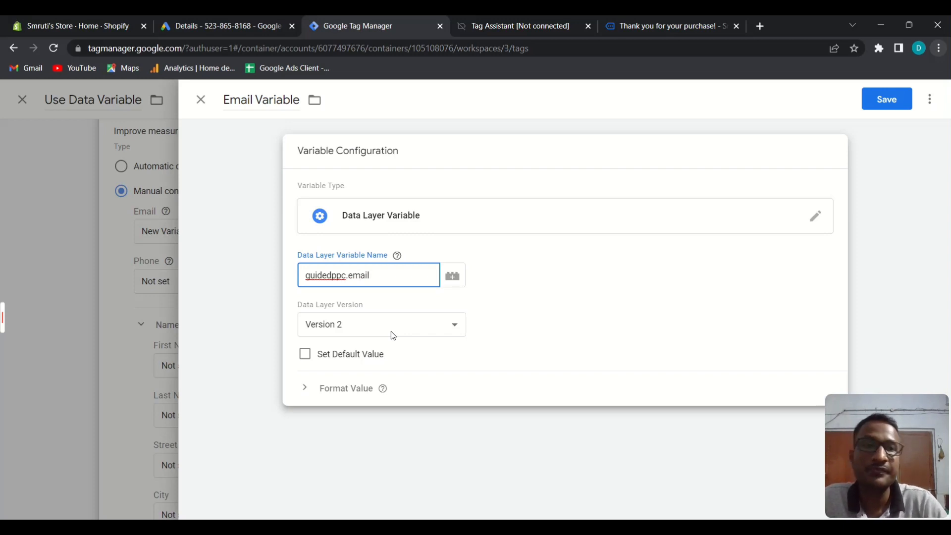
click(888, 102)
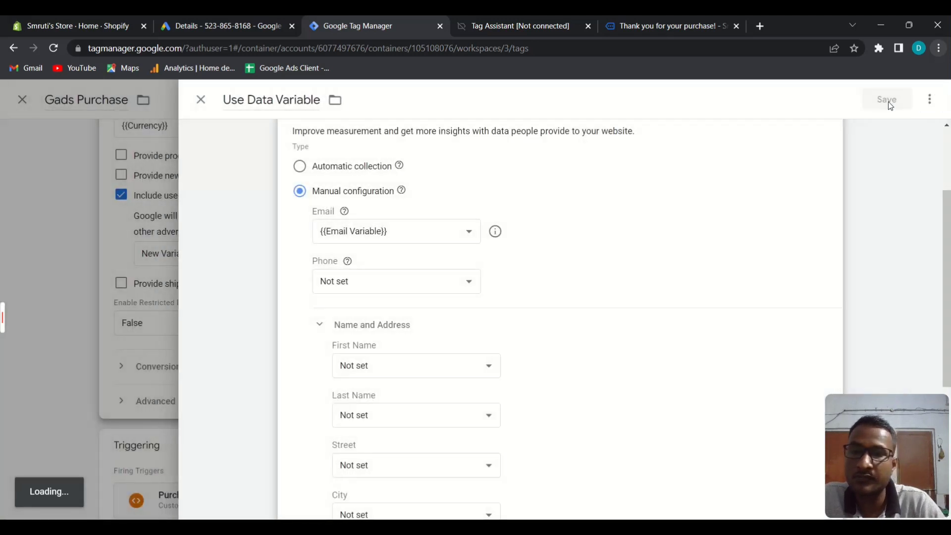
Create a new variable for the phone field, name it "Phone Variable" and set its type to Data Layer Variable
click(426, 287)
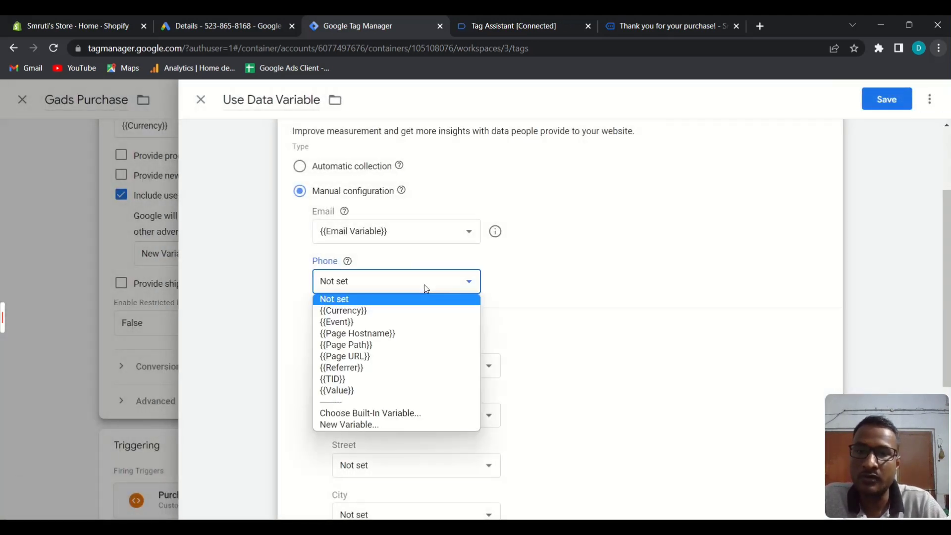
click(350, 426)
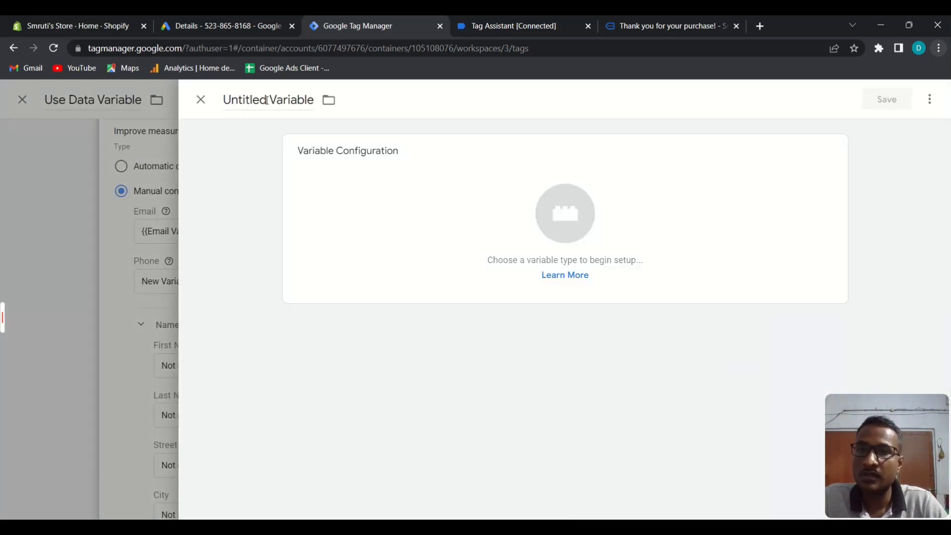
drag(267, 100, 183, 104)
text(Phon)
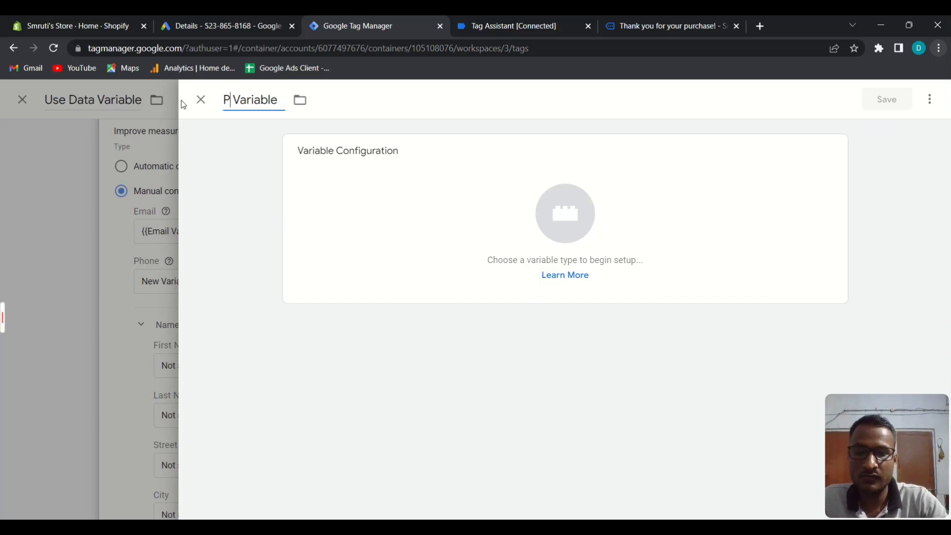
text(e)
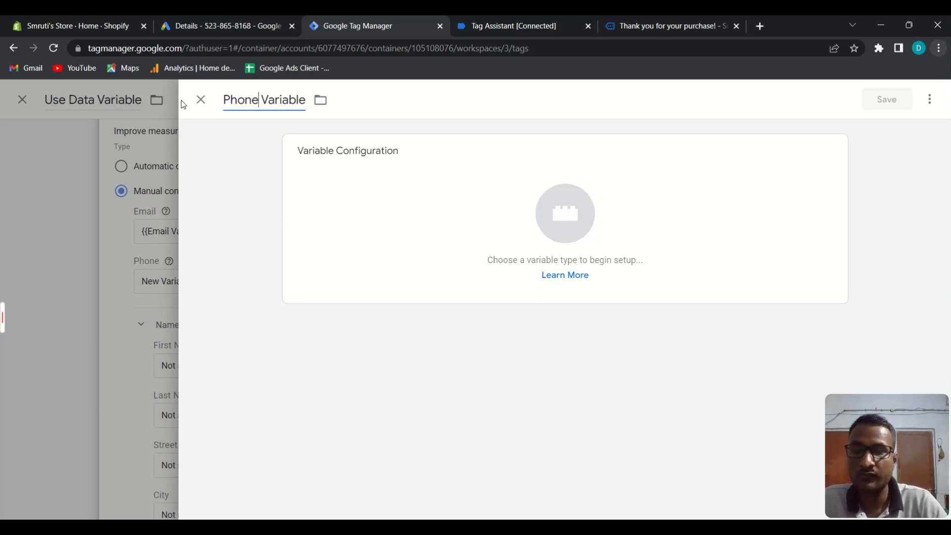
click(515, 170)
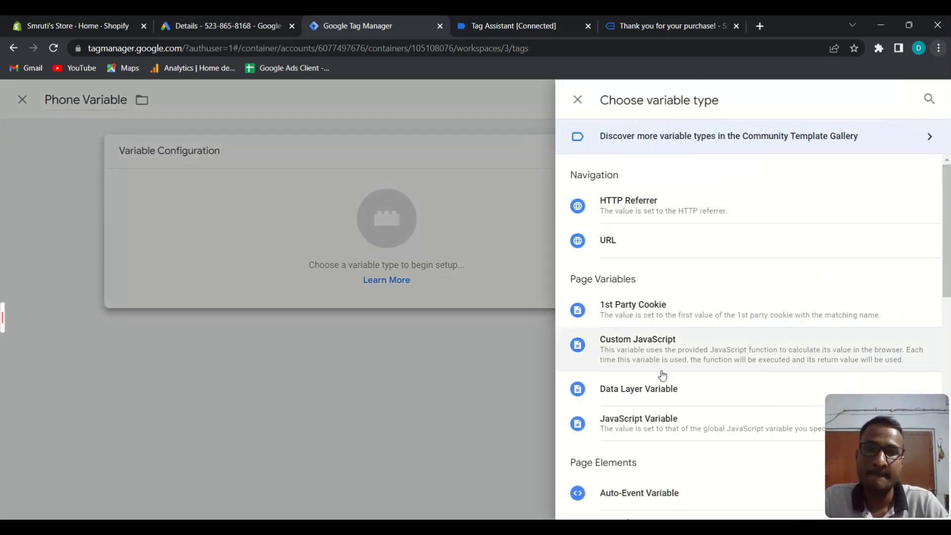
scroll(654, 381, down, 1)
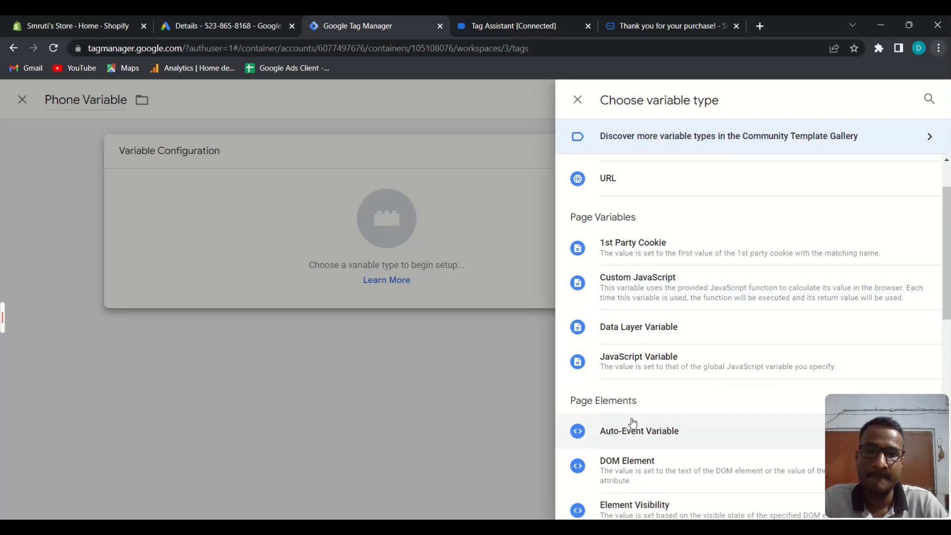
click(623, 339)
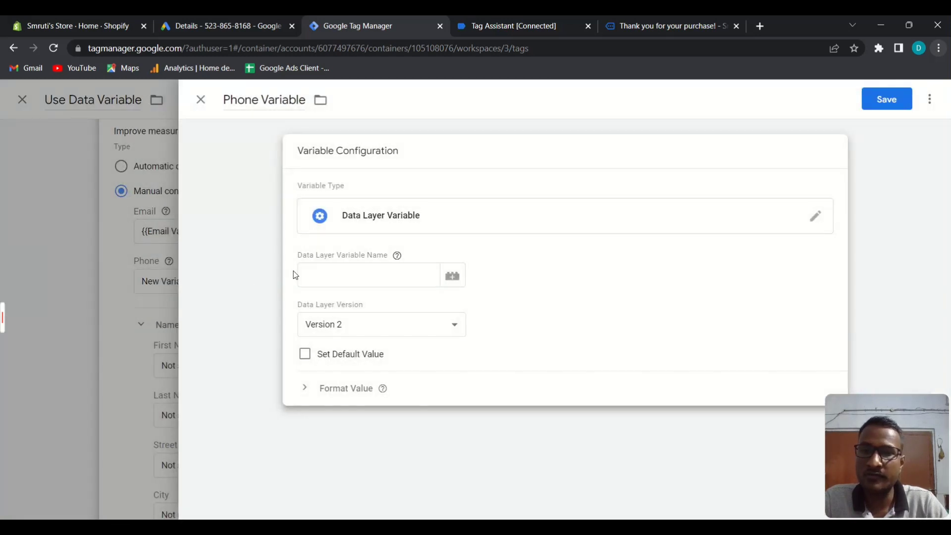
Set Phone Variable's data layer variable name to guidedppc.phone, check the key in Tag Assistant, and save the variable
click(332, 277)
key(ctrl+v)
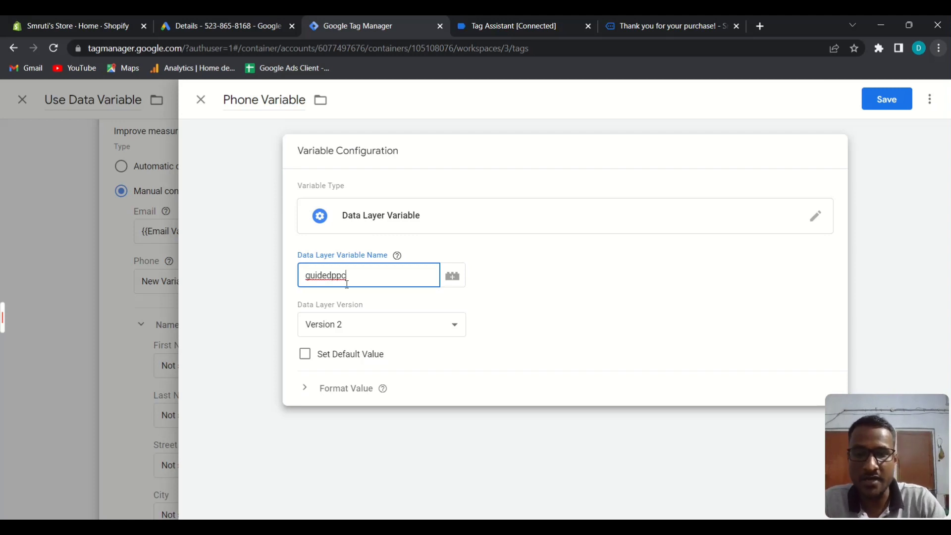
text(.)
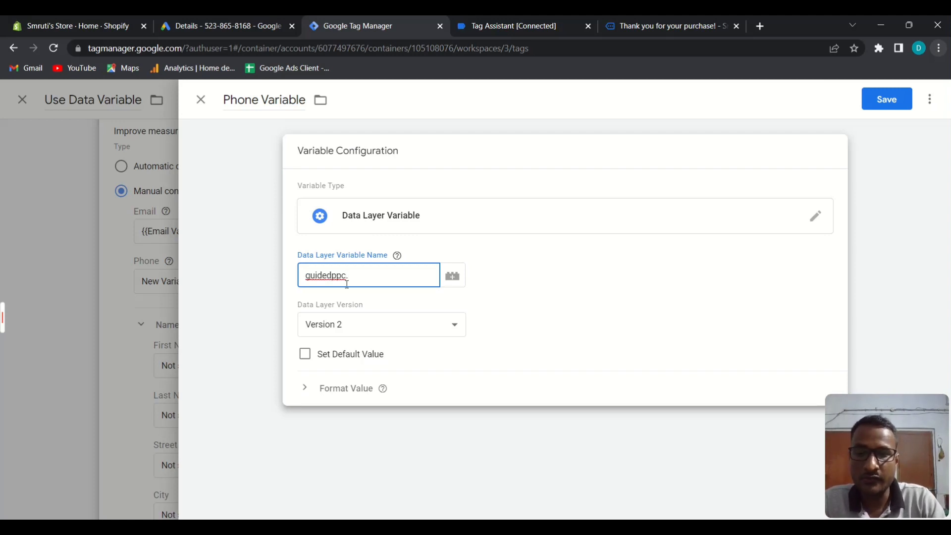
text(phone)
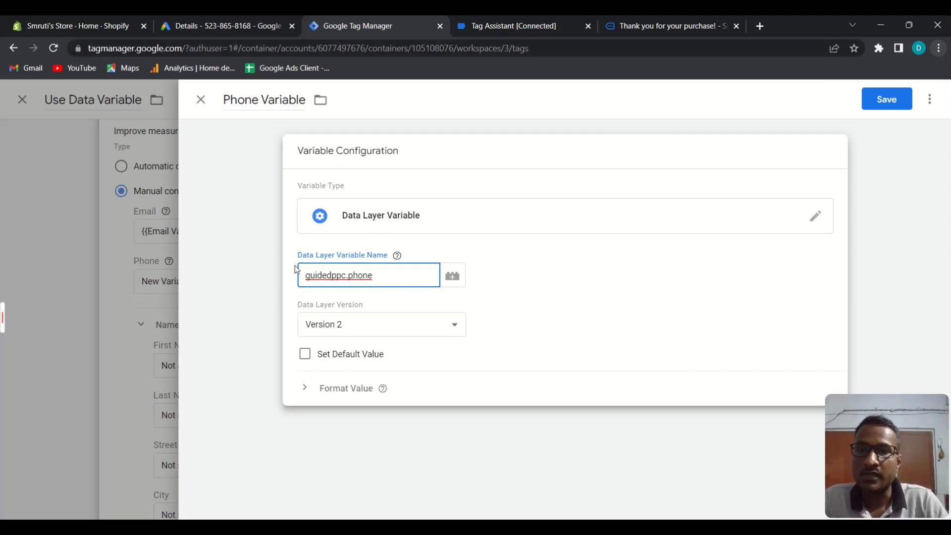
click(510, 26)
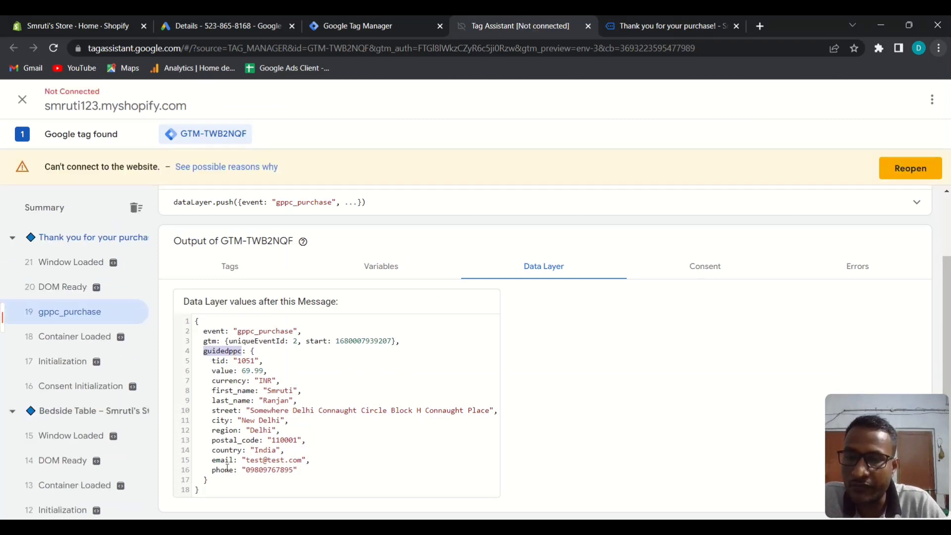
click(374, 26)
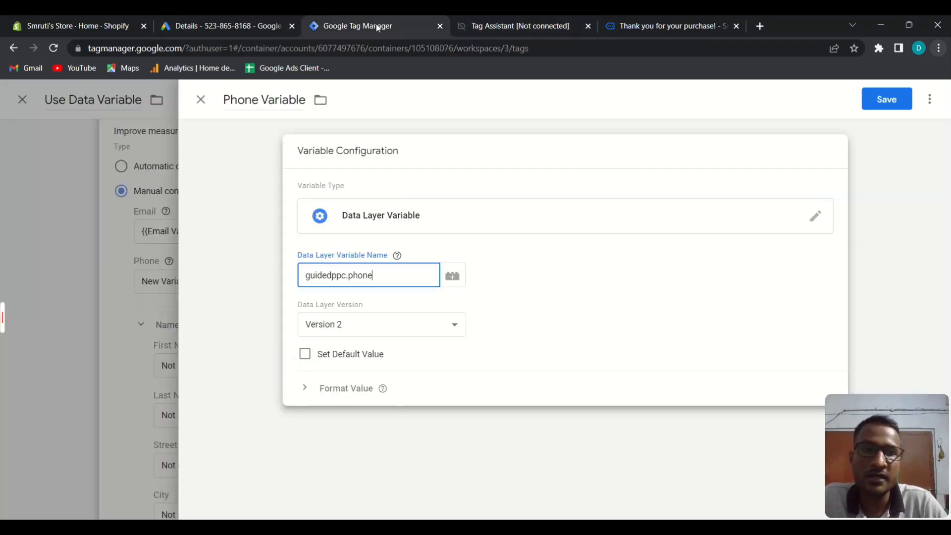
click(895, 100)
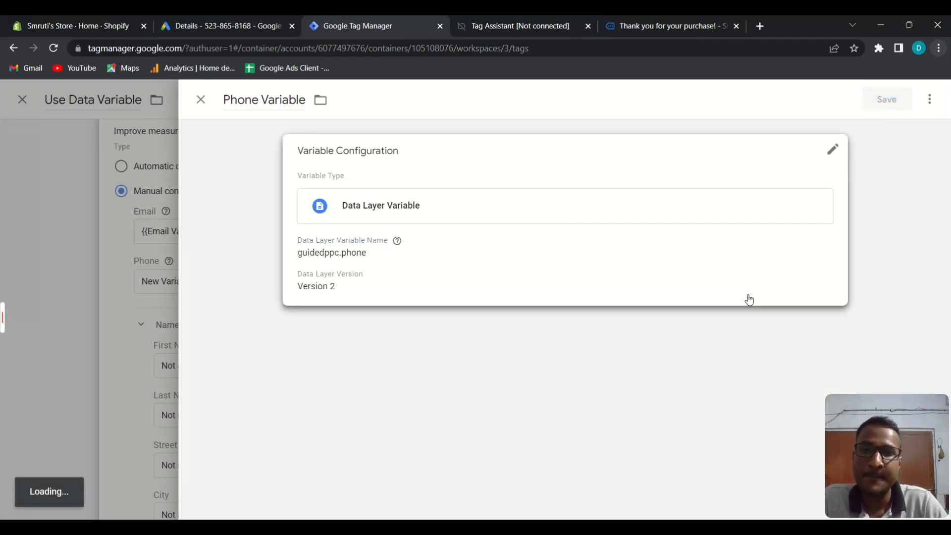
Create a new variable for the first name field, name it "First Name Variable" and set its type to Data Layer Variable
scroll(624, 336, down, 3)
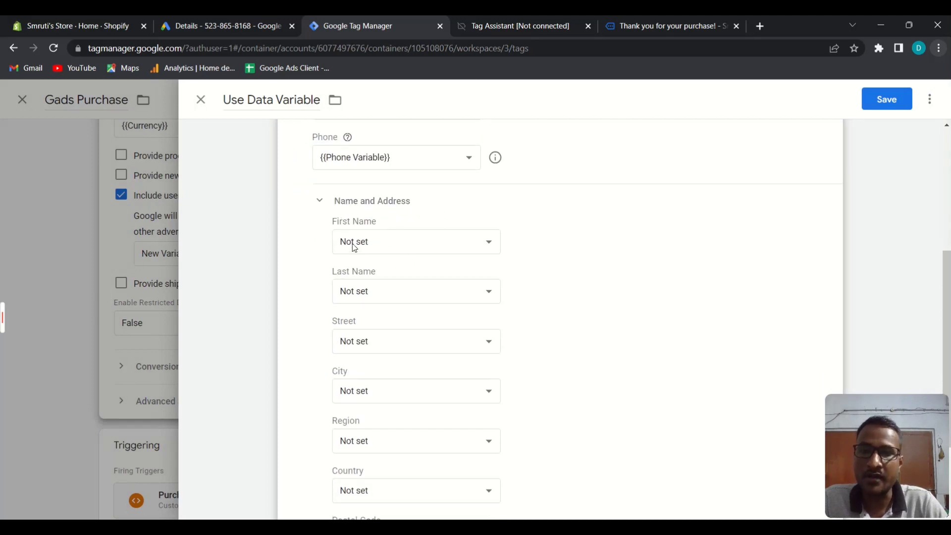
click(443, 249)
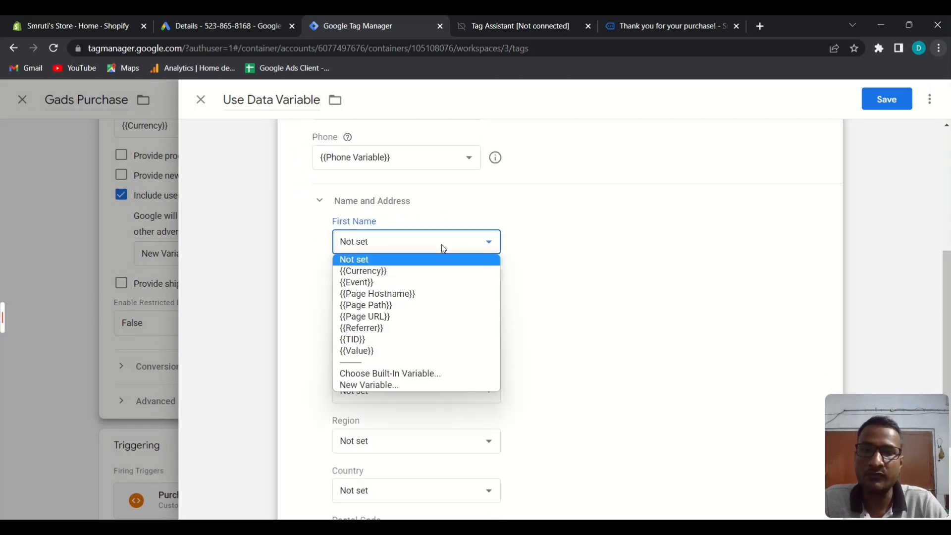
click(373, 386)
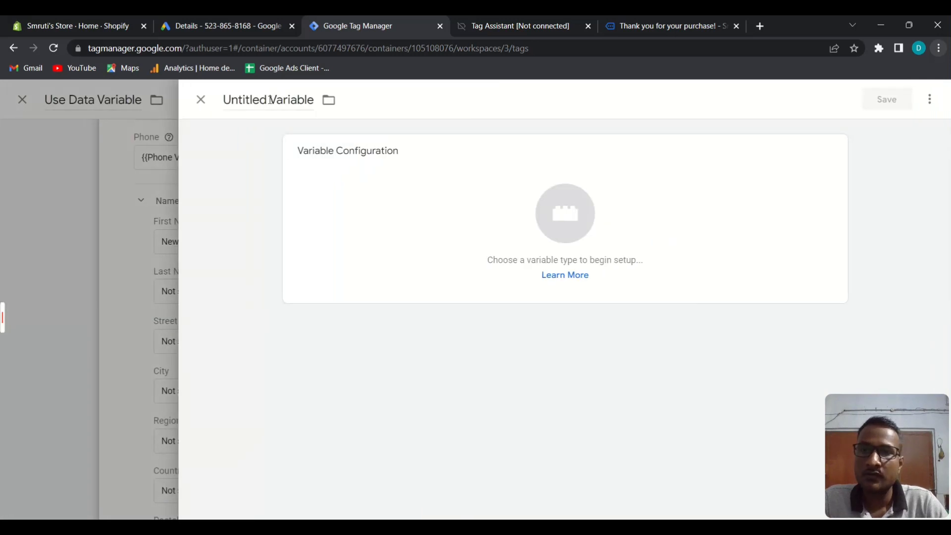
double_click(267, 99)
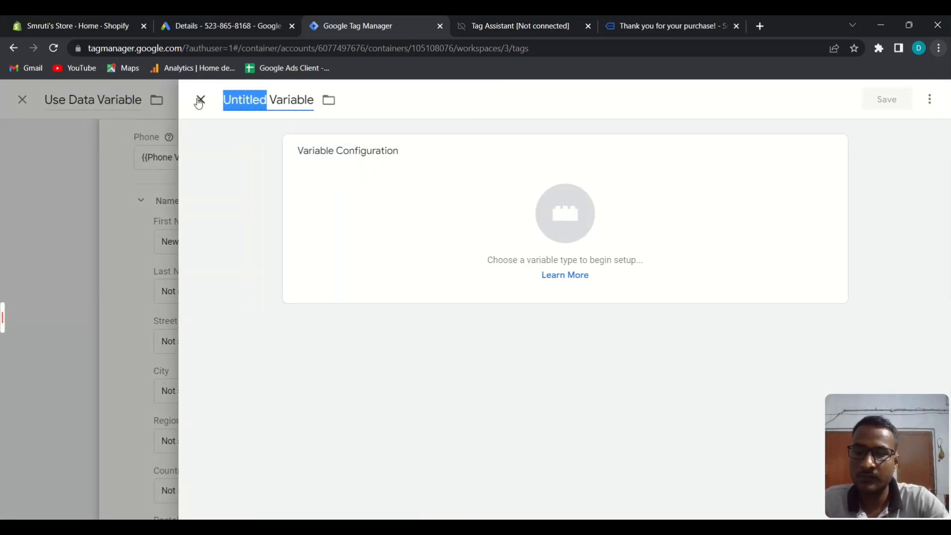
text(F)
text(irst)
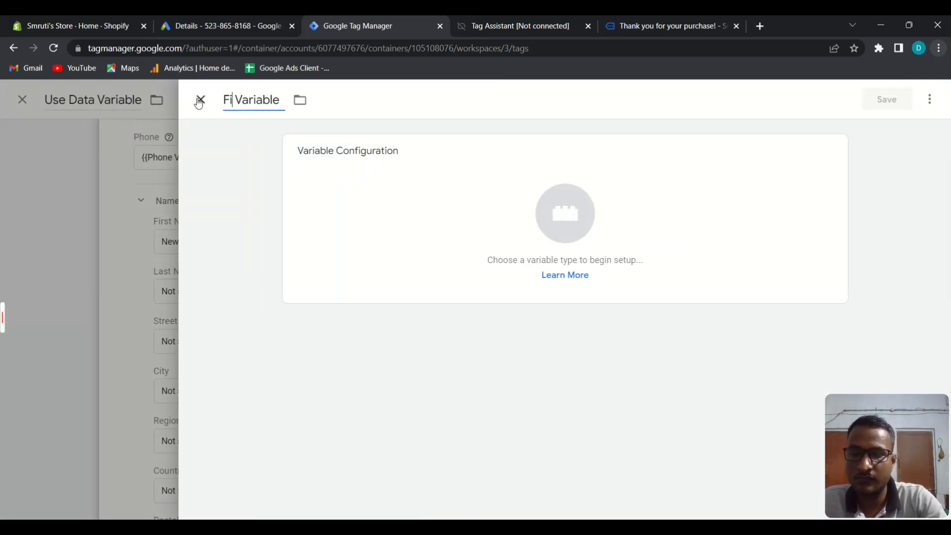
text( Name)
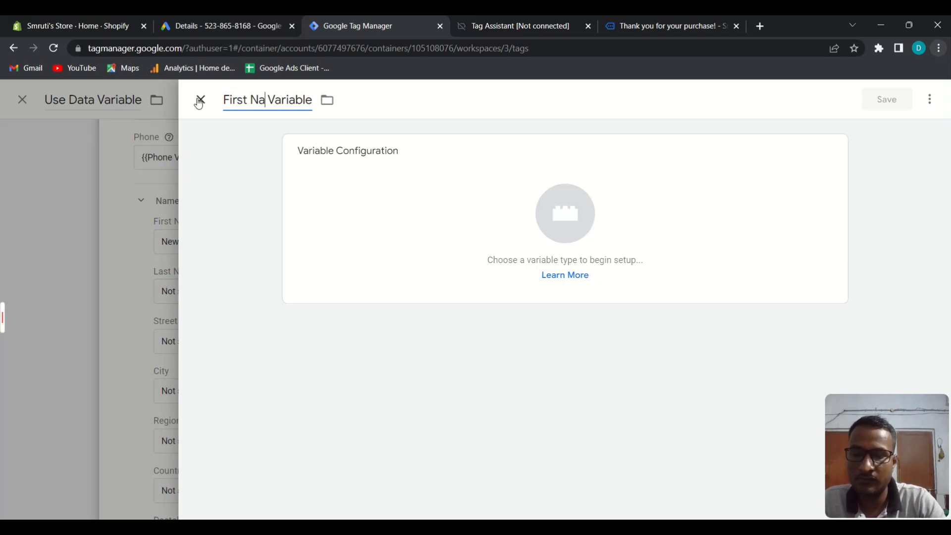
click(391, 164)
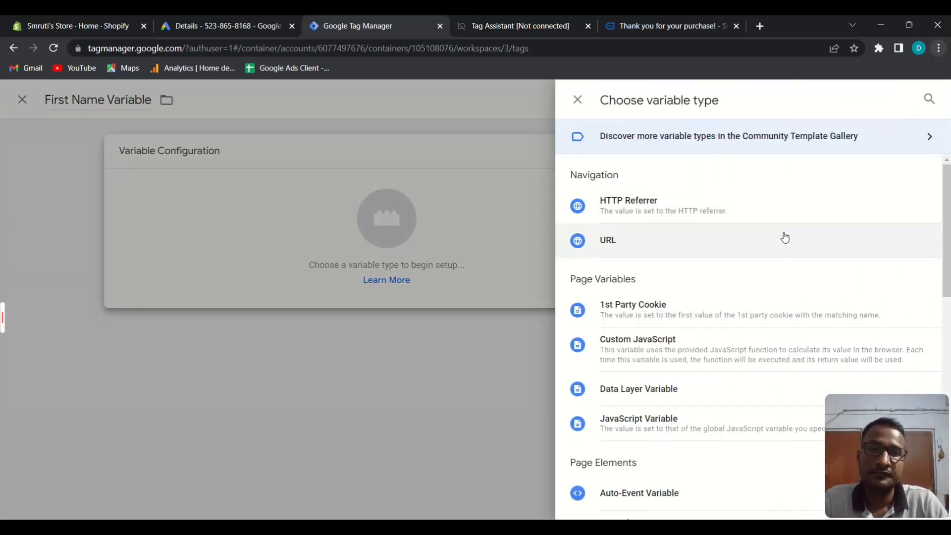
click(634, 401)
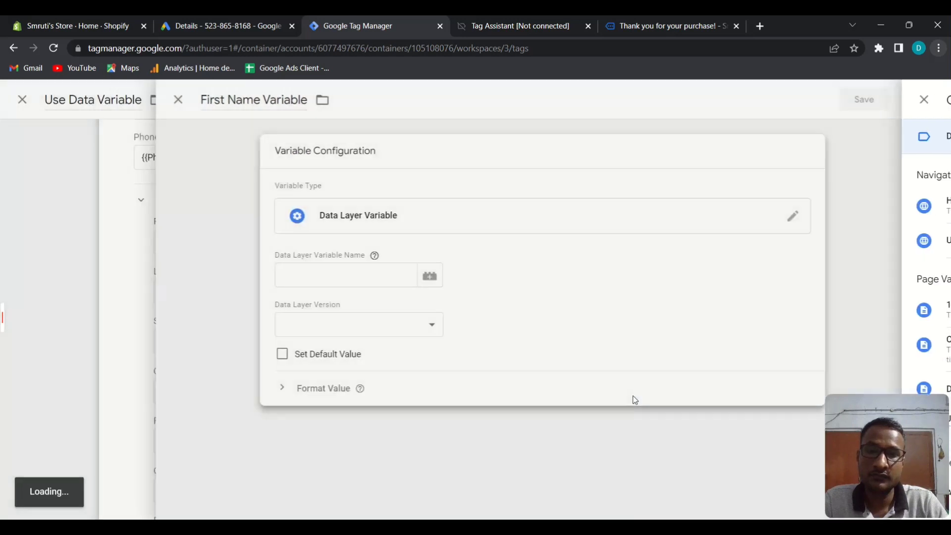
Set First Name Variable's data layer variable name to guidedppc.first_name, check the key in Tag Assistant, and save the variable
click(310, 270)
text(guidedppc)
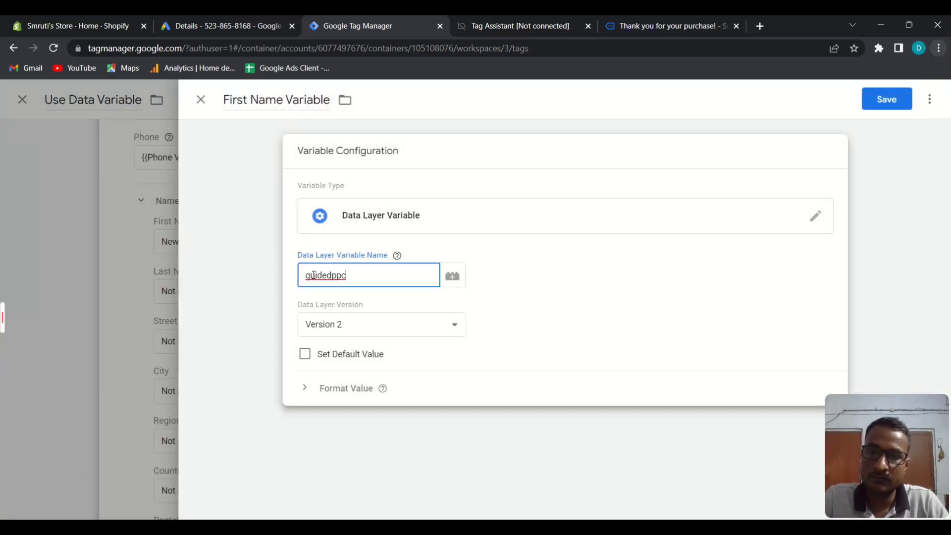
text(.fi)
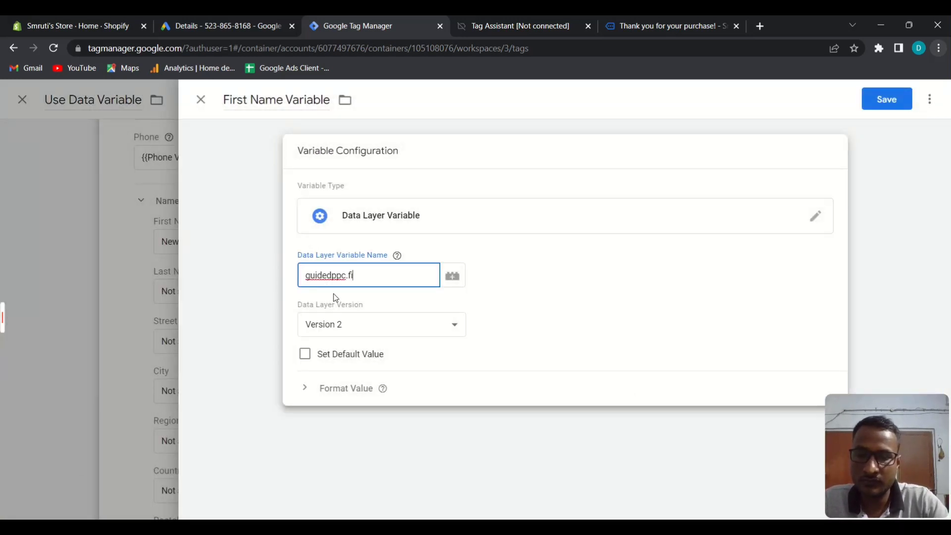
text(rst)
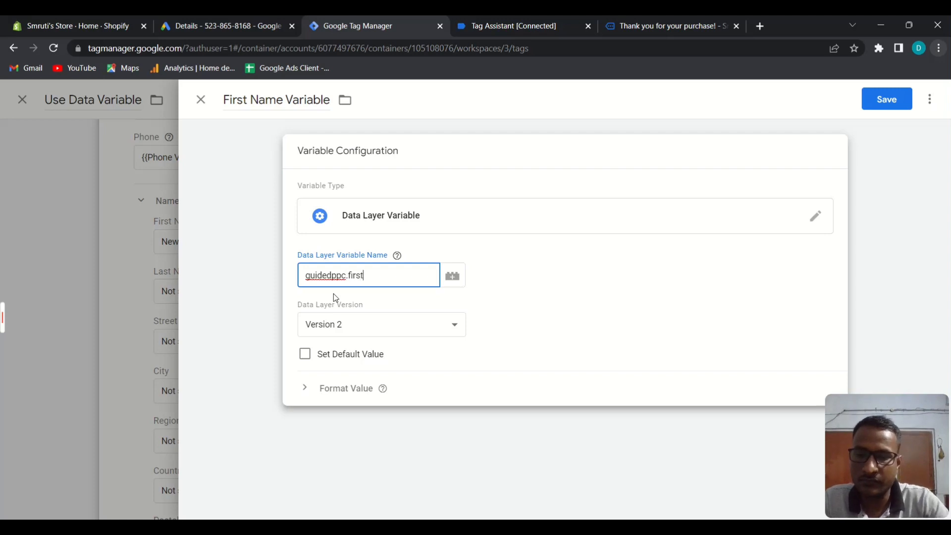
text(_)
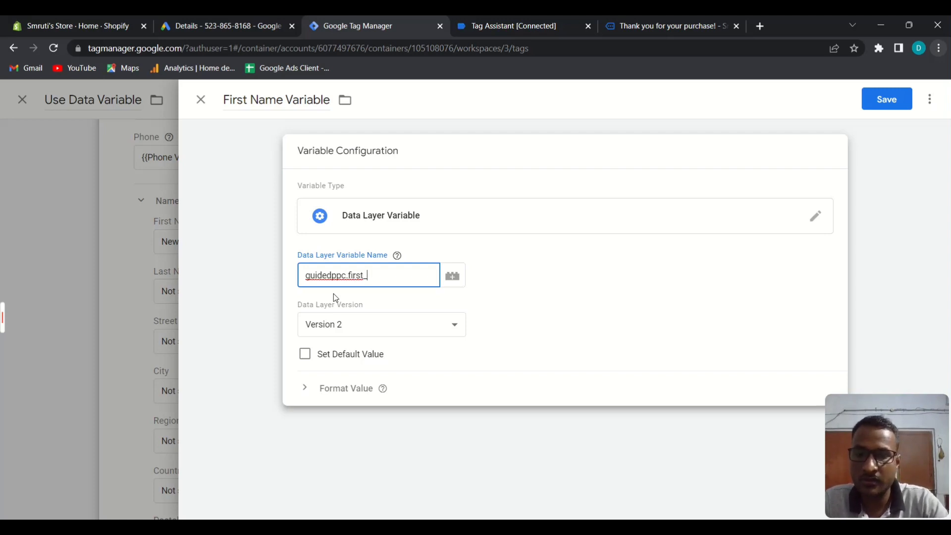
text(name)
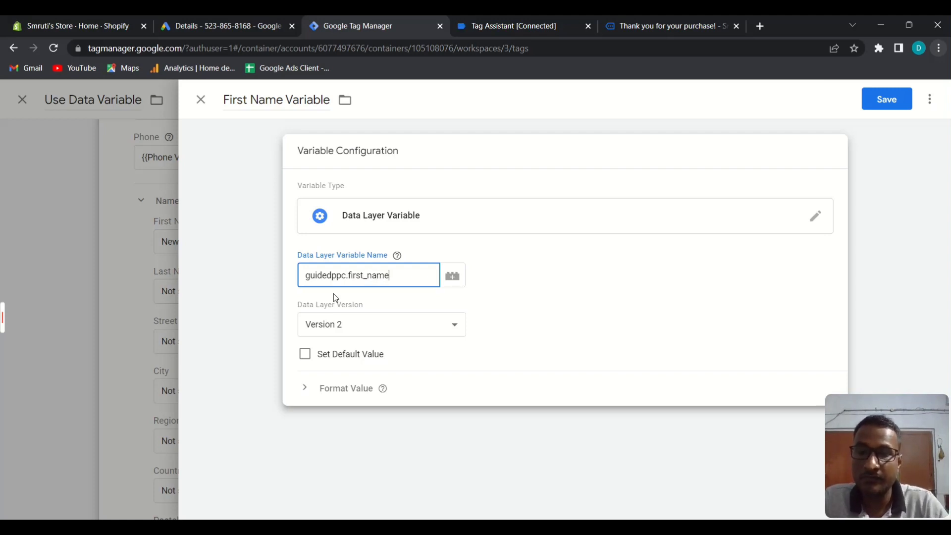
click(508, 24)
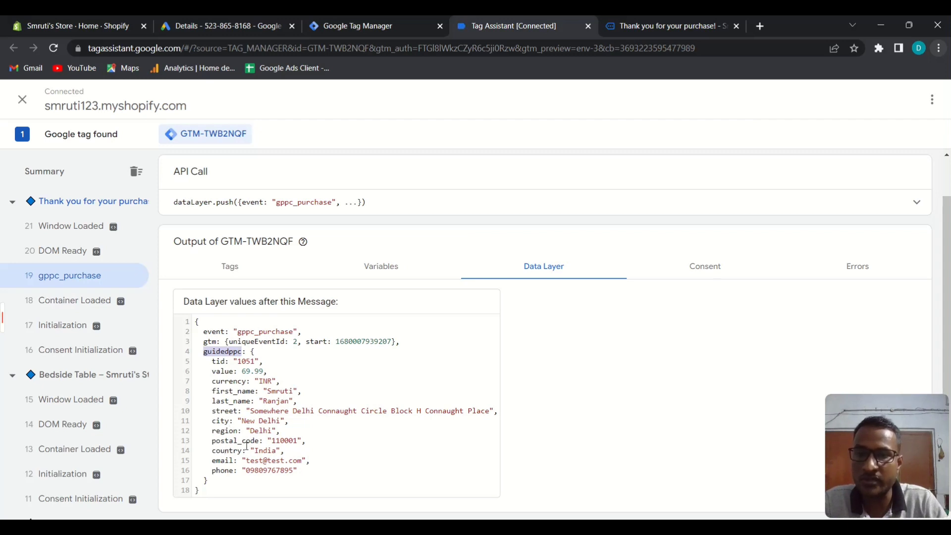
click(373, 27)
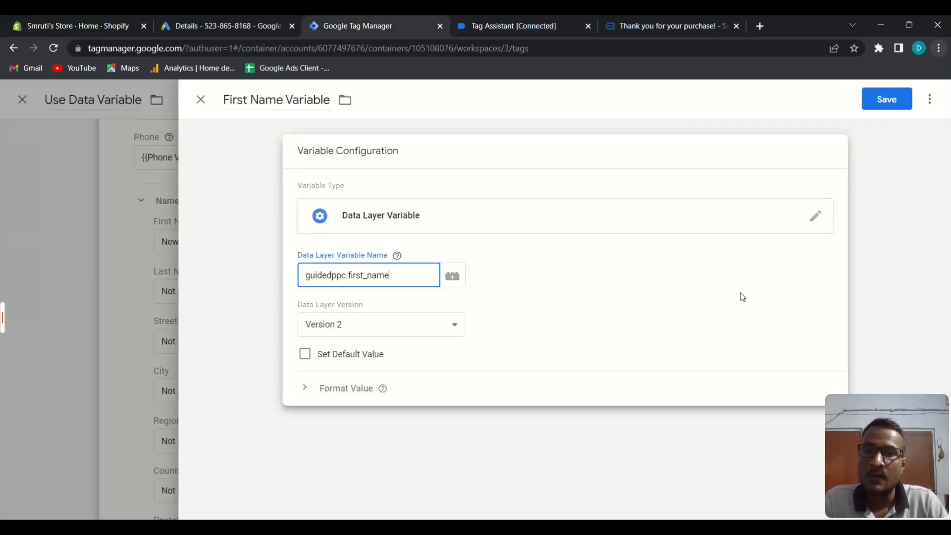
click(890, 103)
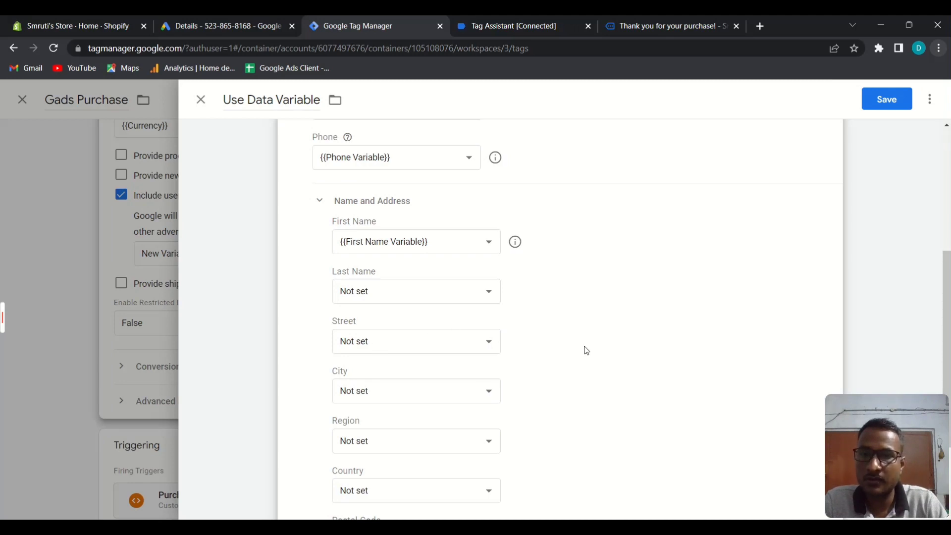
Create a new variable for the last name field, name it "Last Name Variable" and set its type to Data Layer Variable
click(382, 294)
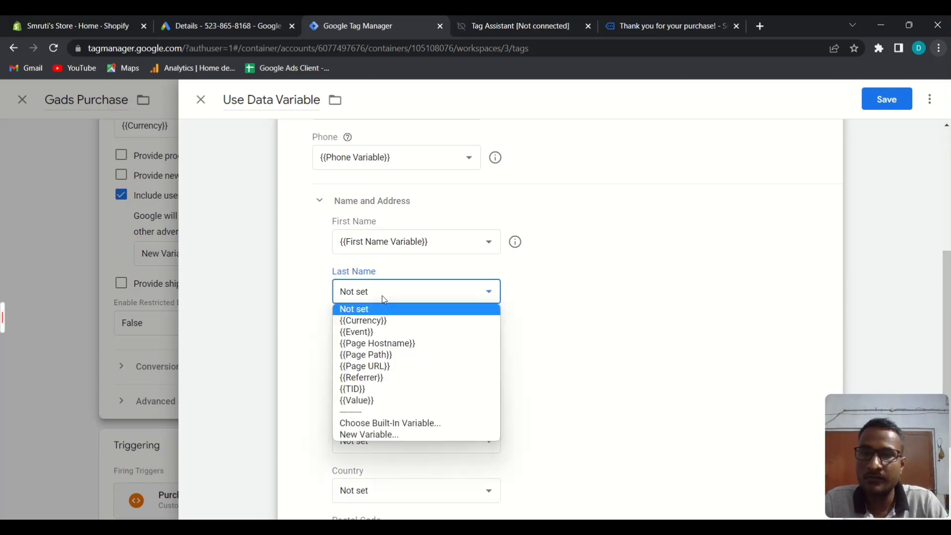
click(366, 436)
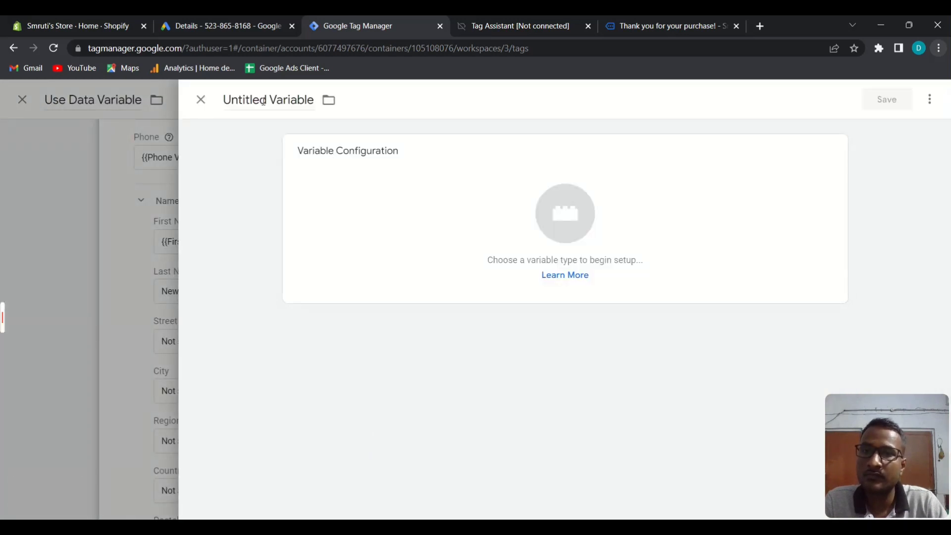
double_click(266, 100)
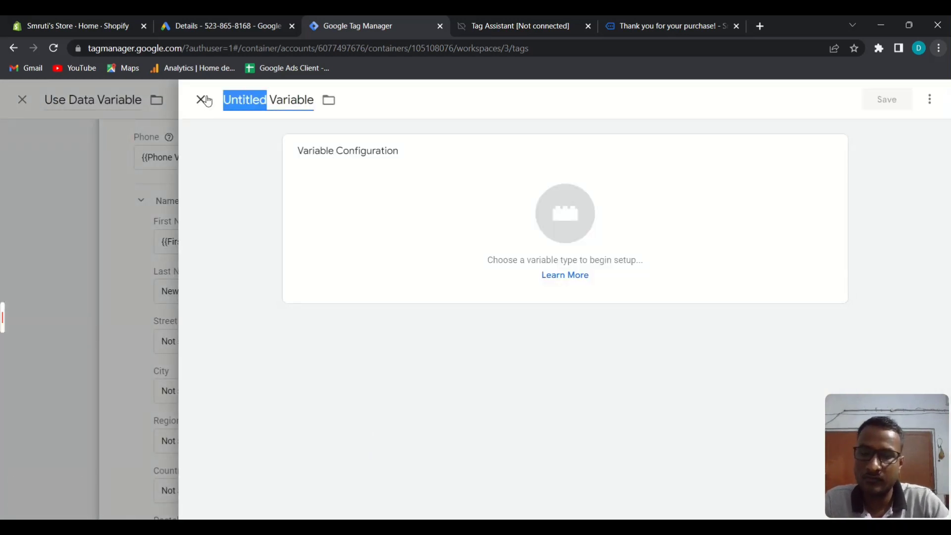
text(Last Na)
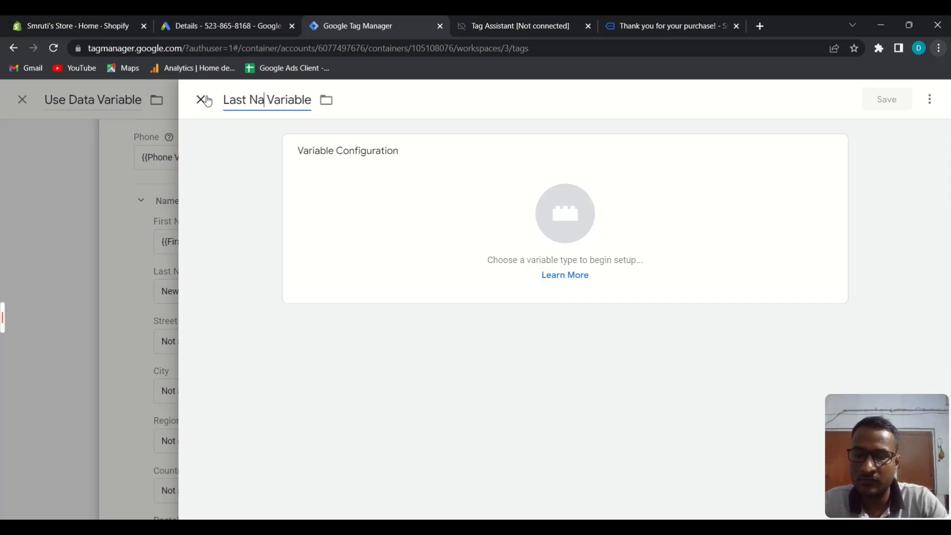
text(me)
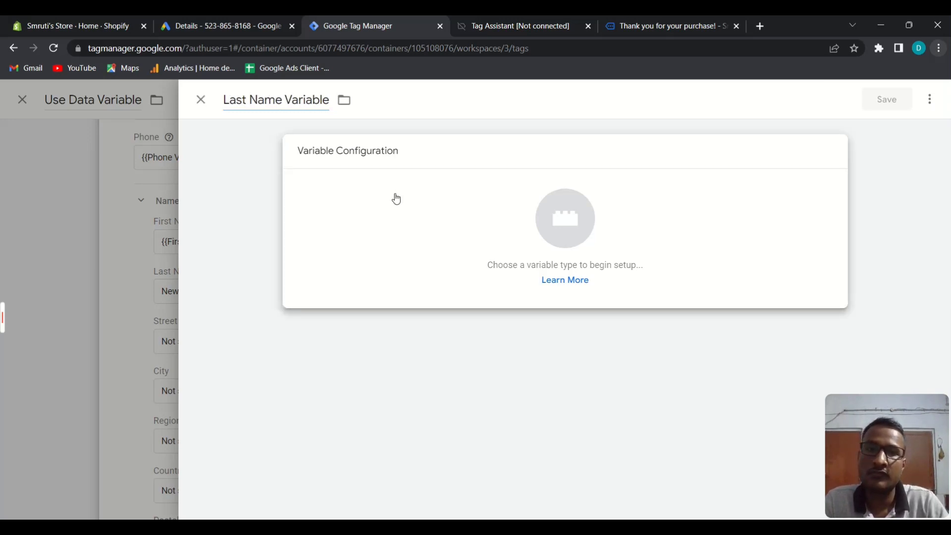
click(396, 199)
scroll(743, 250, down, 1)
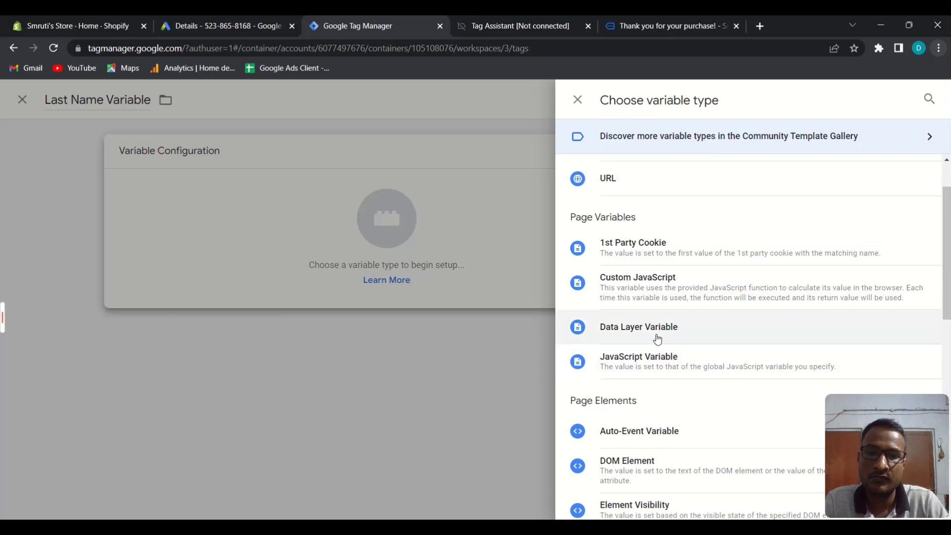
click(658, 339)
Set Last Name Variable's data layer variable name to guidedppc.last_name and save the variable
click(334, 276)
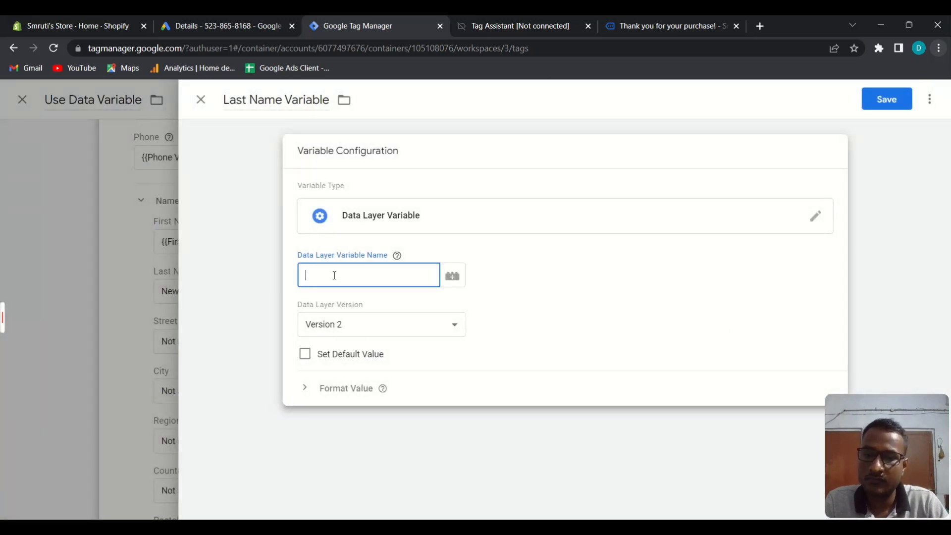
text(guidedppc)
text(.l)
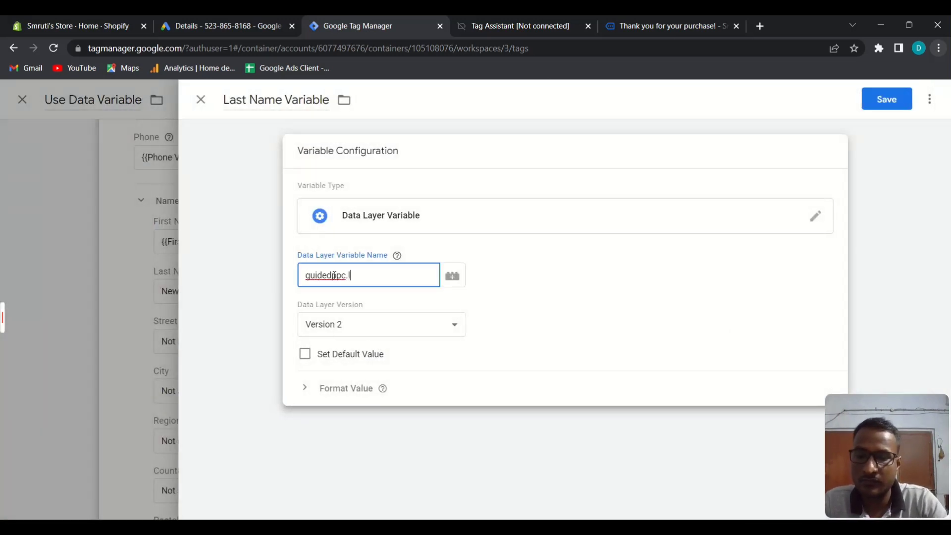
text(ast)
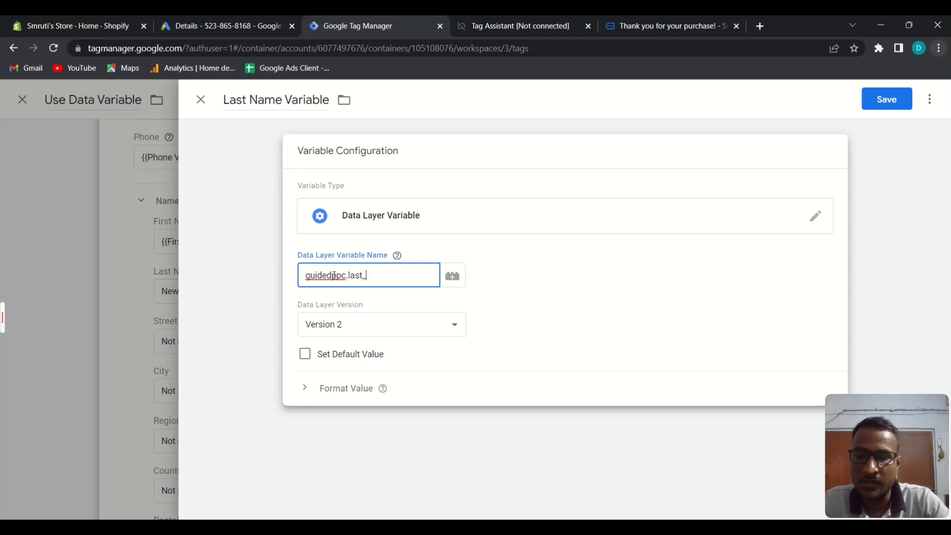
text(_name)
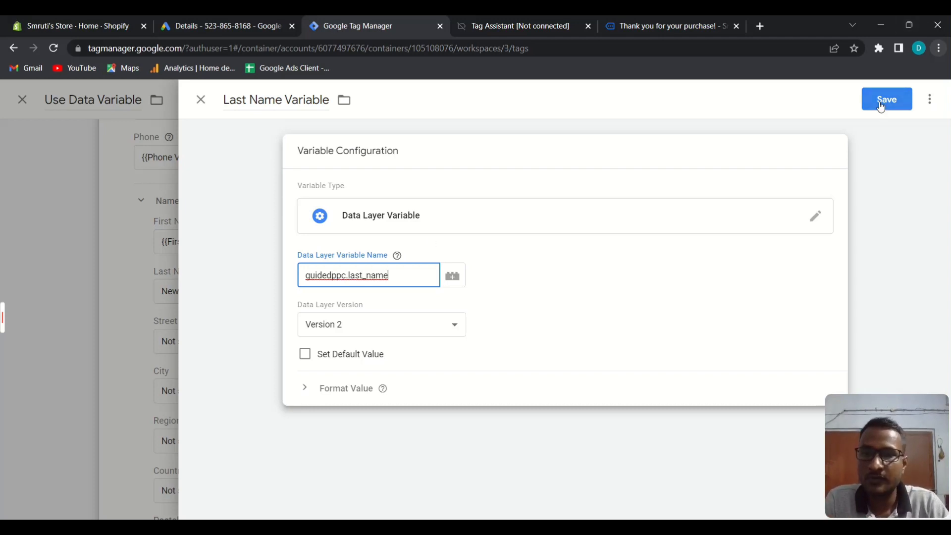
click(881, 107)
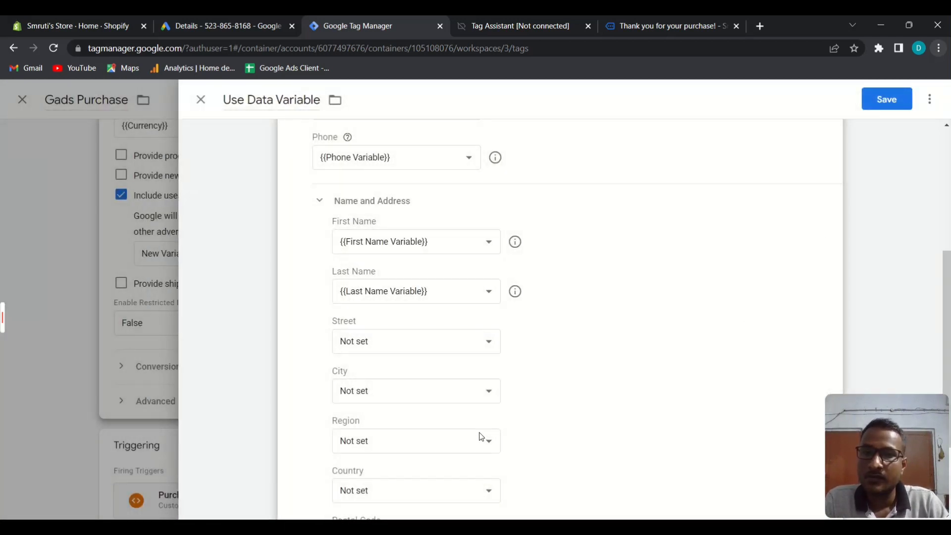
Create a new variable for the street field, name it "Street Variable" and set its type to Data Layer Variable
scroll(436, 357, down, 1)
click(392, 283)
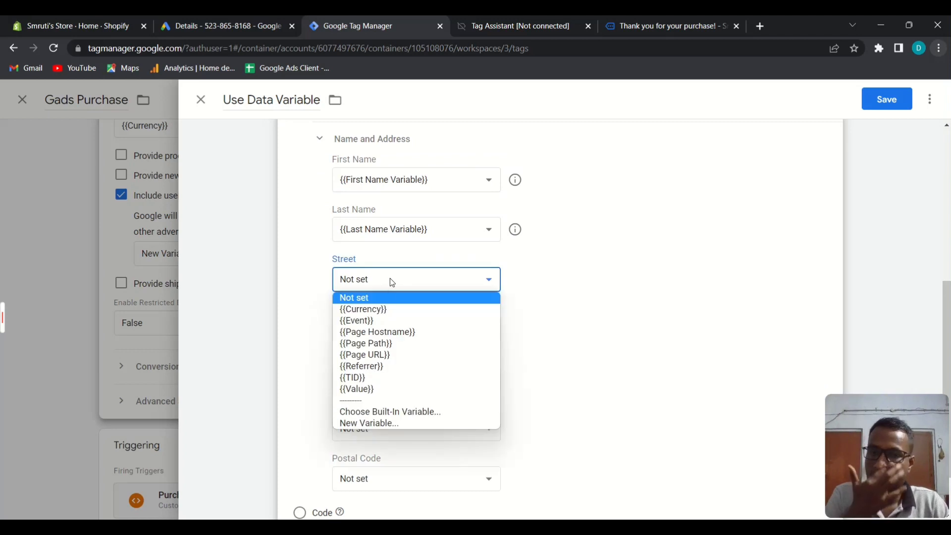
click(378, 429)
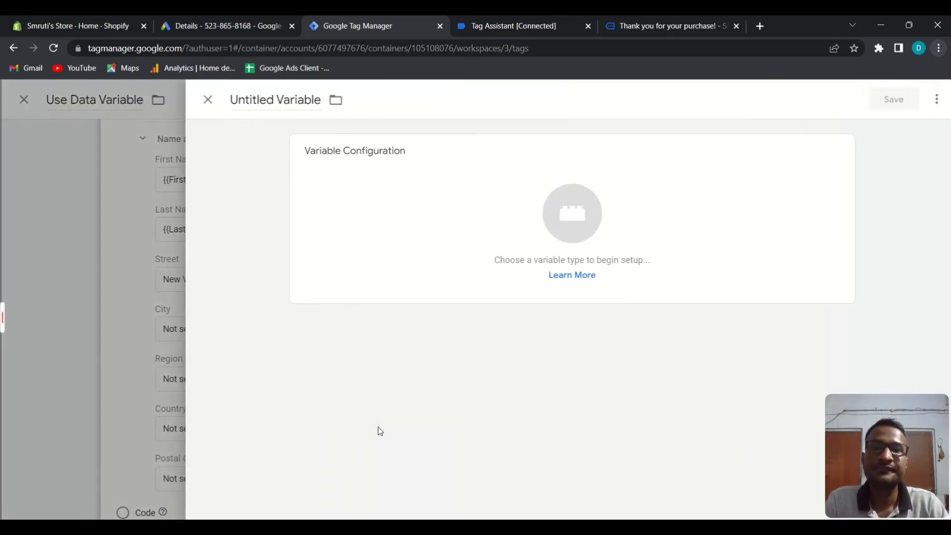
double_click(265, 99)
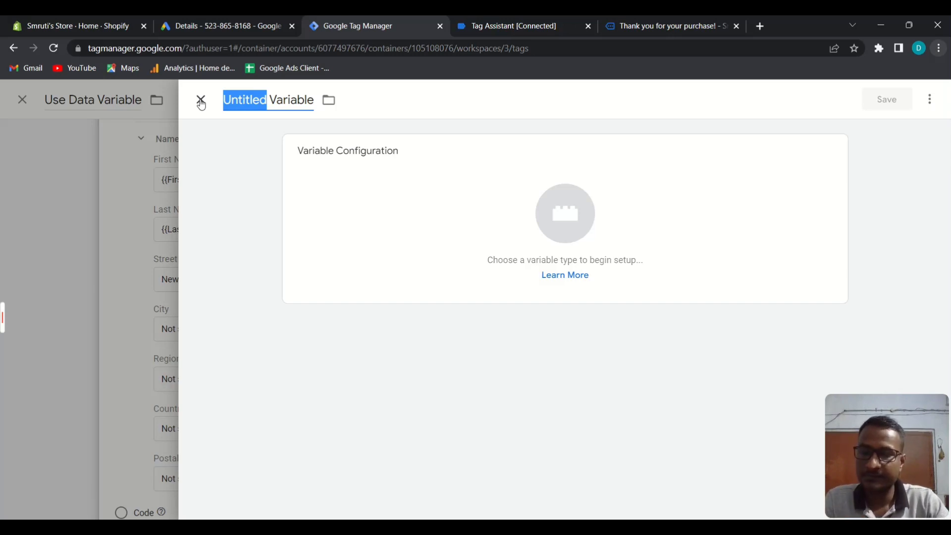
text(Stree)
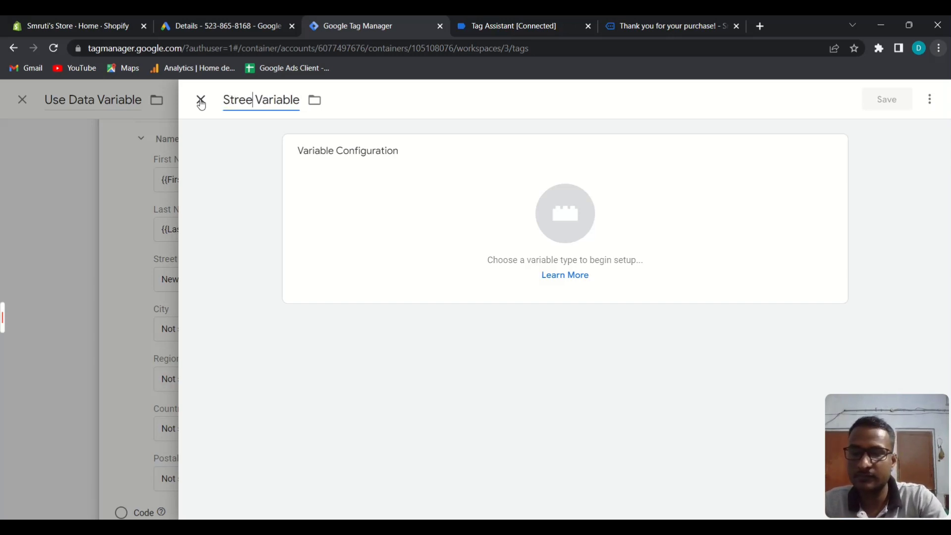
text(t)
click(441, 203)
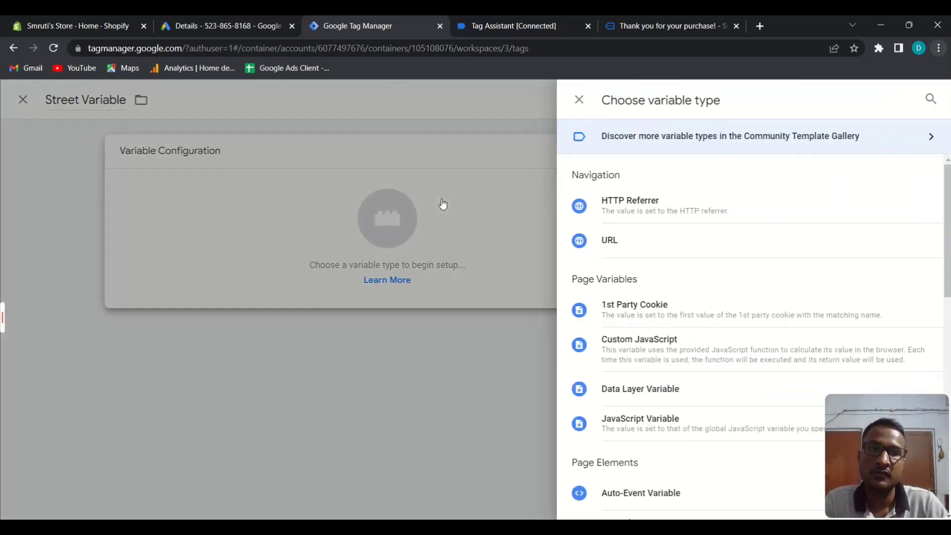
click(624, 395)
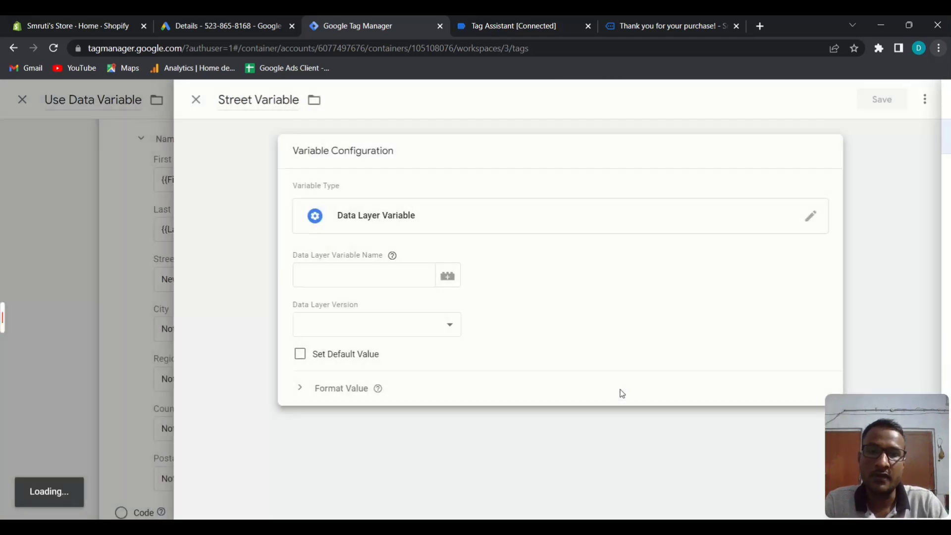
Check the street key in Tag Assistant, set Street Variable's data layer variable name to guidedppc.street in Google Tag Manager, and save it
click(492, 22)
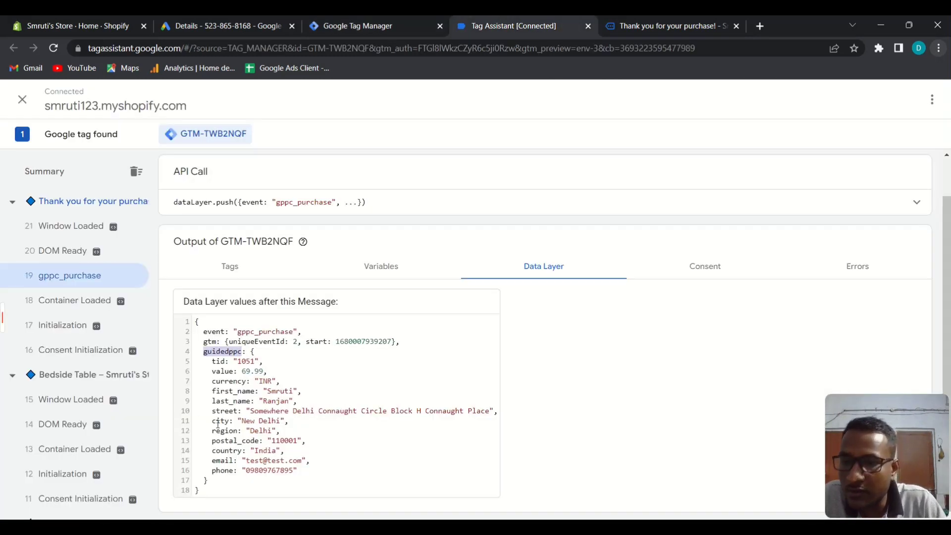
click(344, 16)
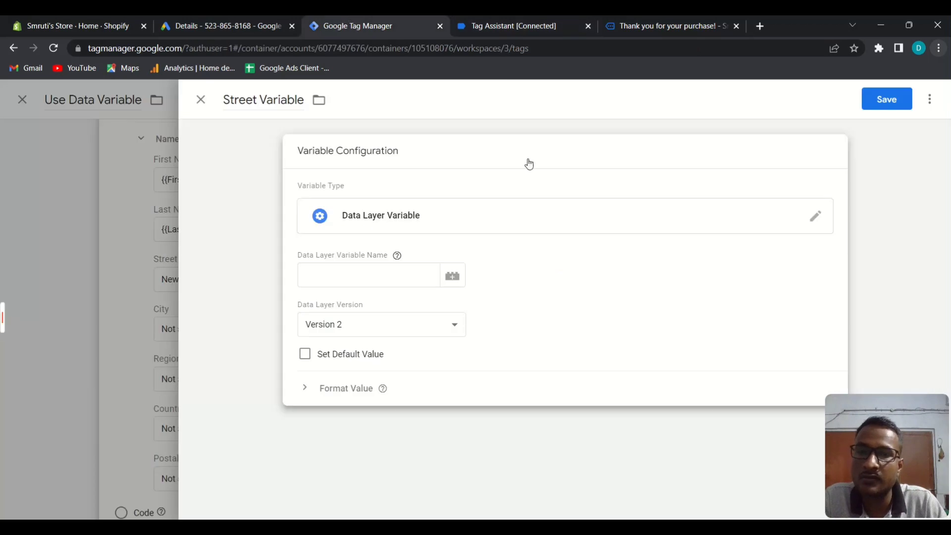
click(320, 276)
text(guidedppc)
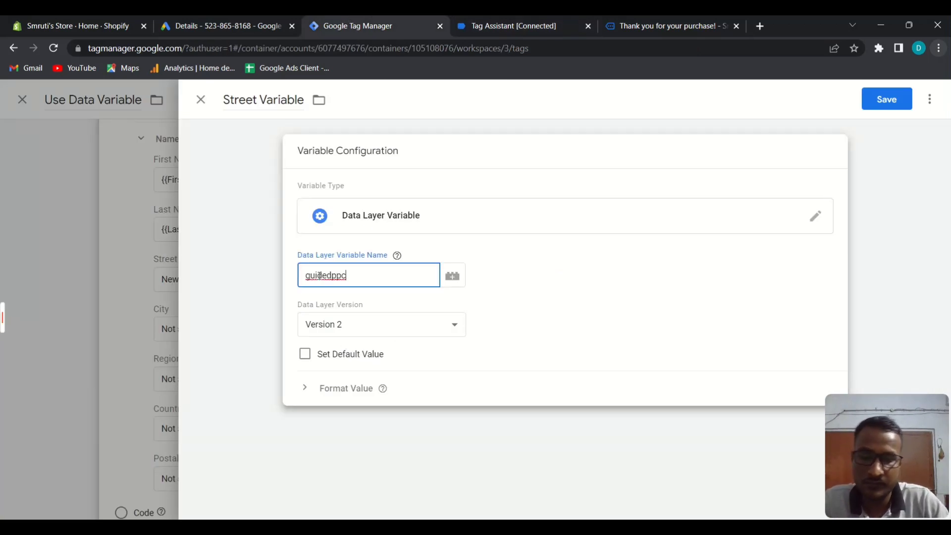
text(.street)
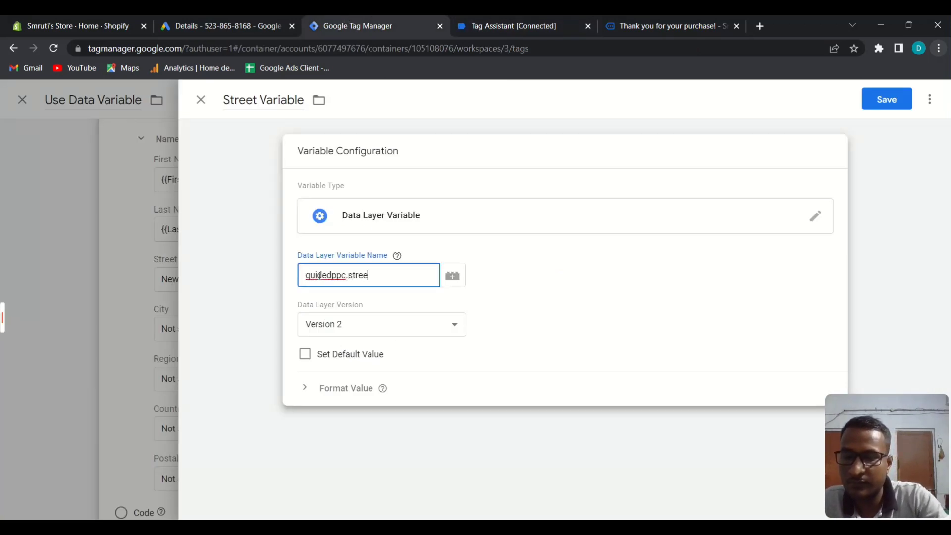
click(878, 109)
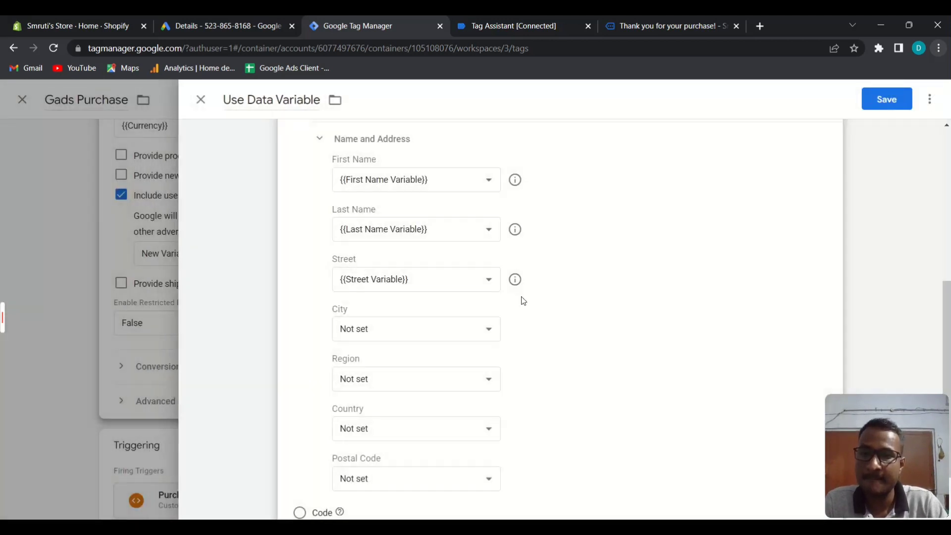
Create a new variable for the city field, name it "City Variable" and set its type to Data Layer Variable
click(402, 331)
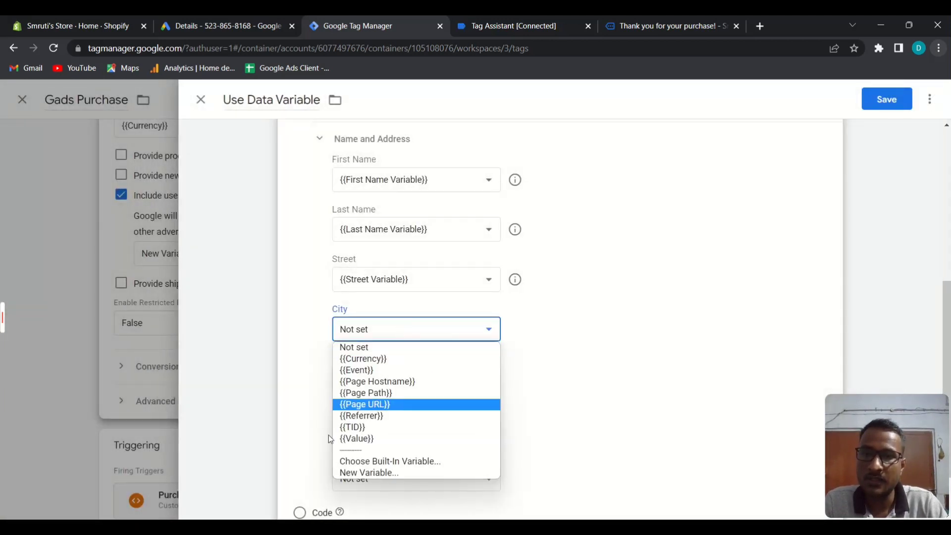
click(373, 473)
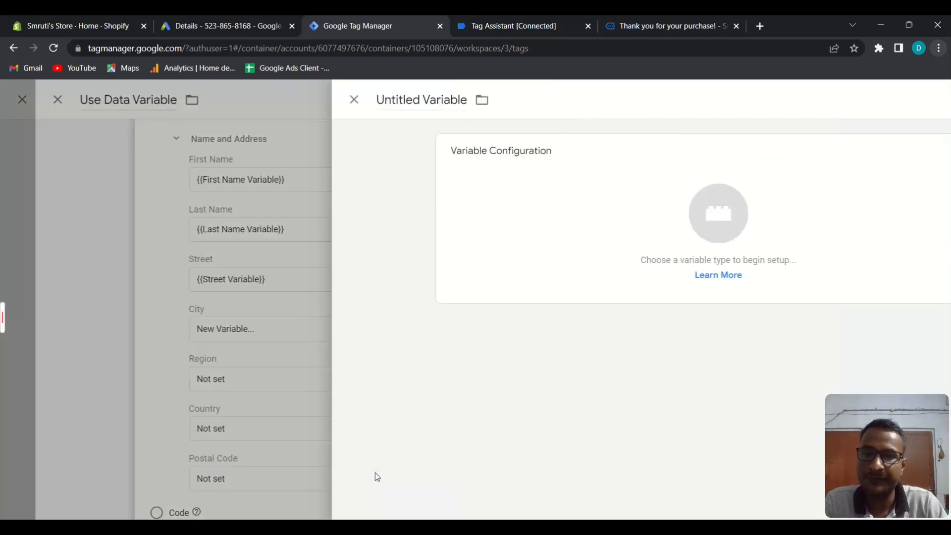
drag(268, 104, 223, 107)
text(City)
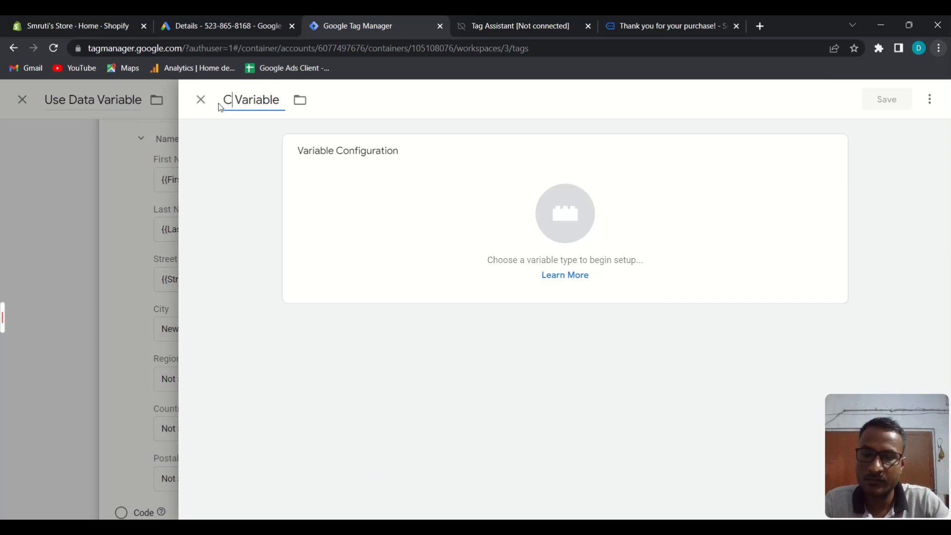
click(357, 248)
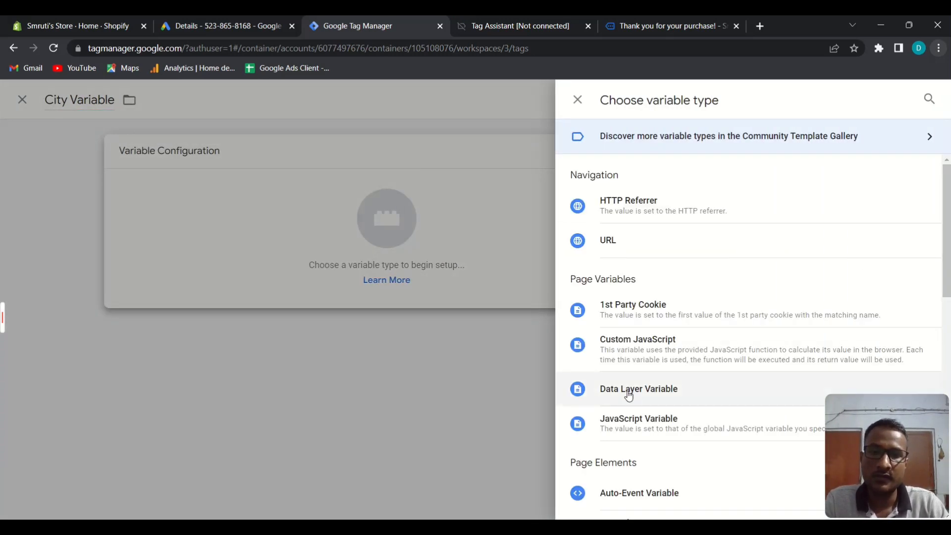
click(566, 386)
Set City Variable's data layer variable name to guidedppc.city, check the city key in Tag Assistant, and save the variable in Google Tag Manager
click(327, 274)
text(guidedppc)
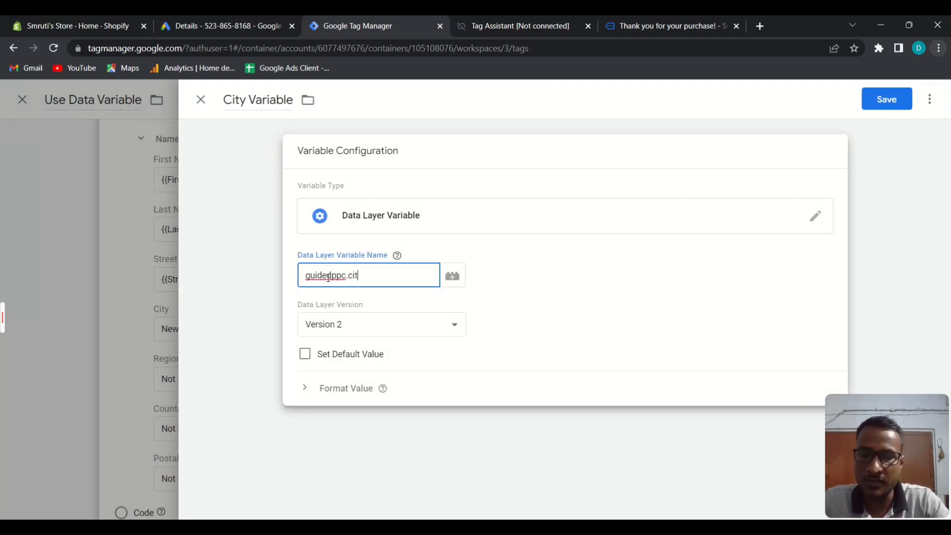
click(477, 22)
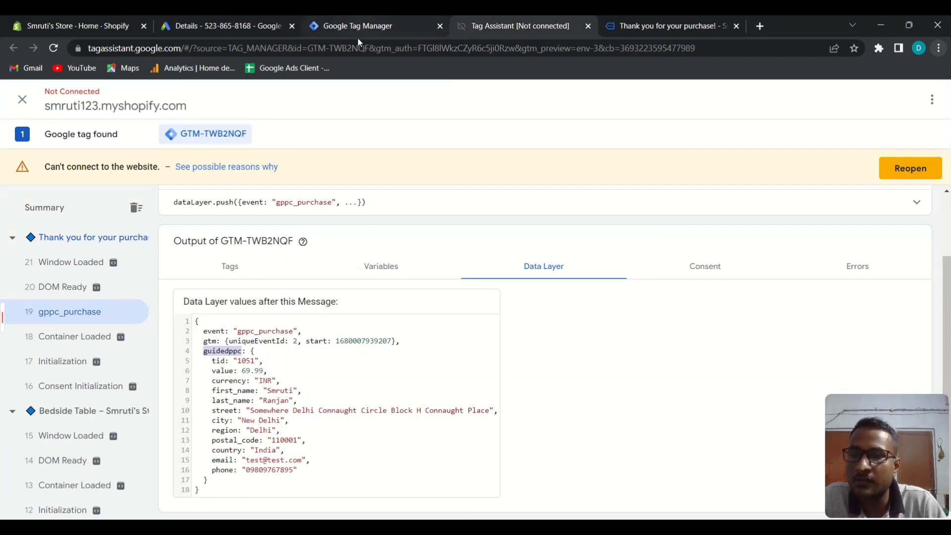
click(342, 25)
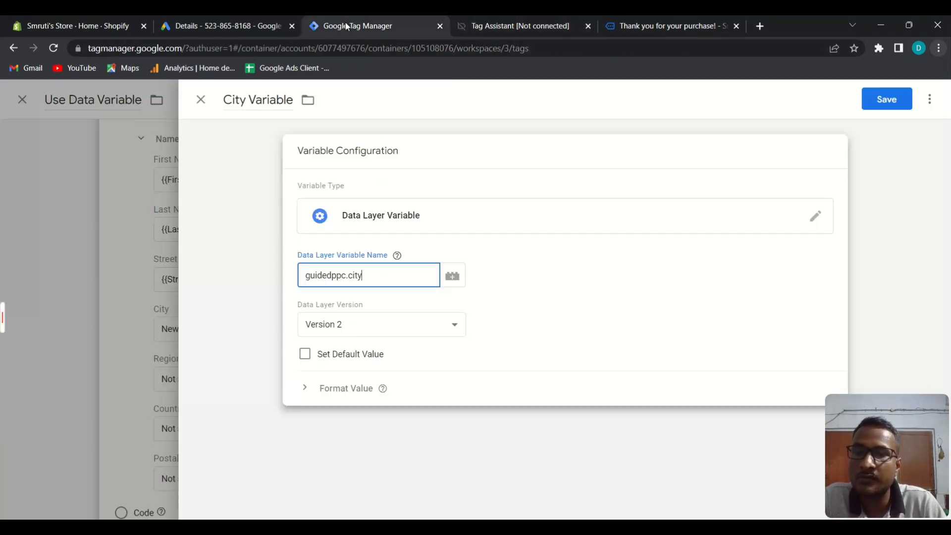
click(891, 104)
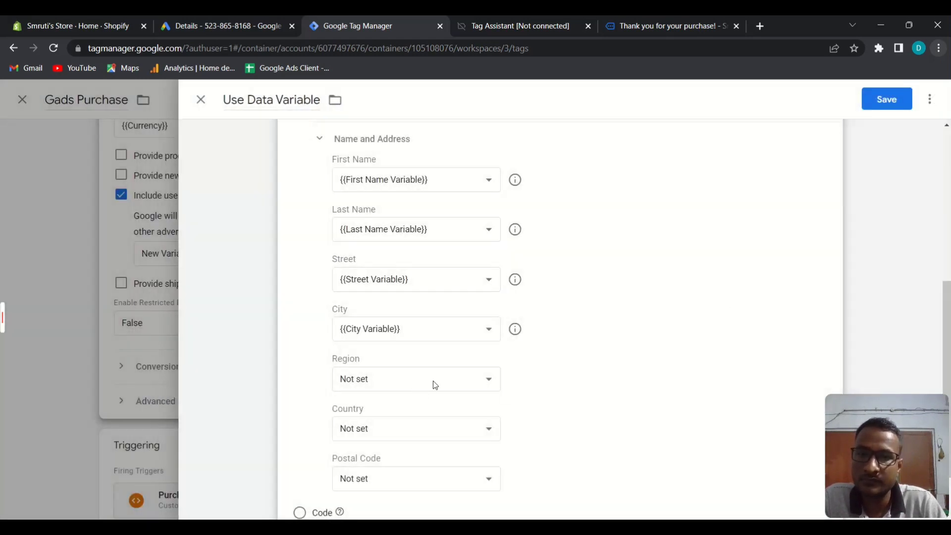
Create a new variable for the region field, name it "Region Variable" and set its type to Data Layer Variable
scroll(433, 385, down, 1)
click(376, 318)
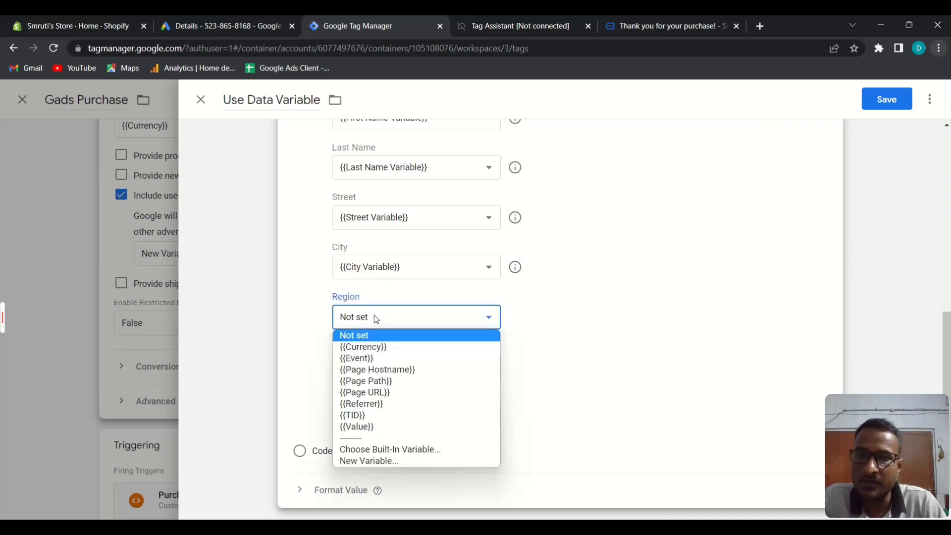
click(375, 461)
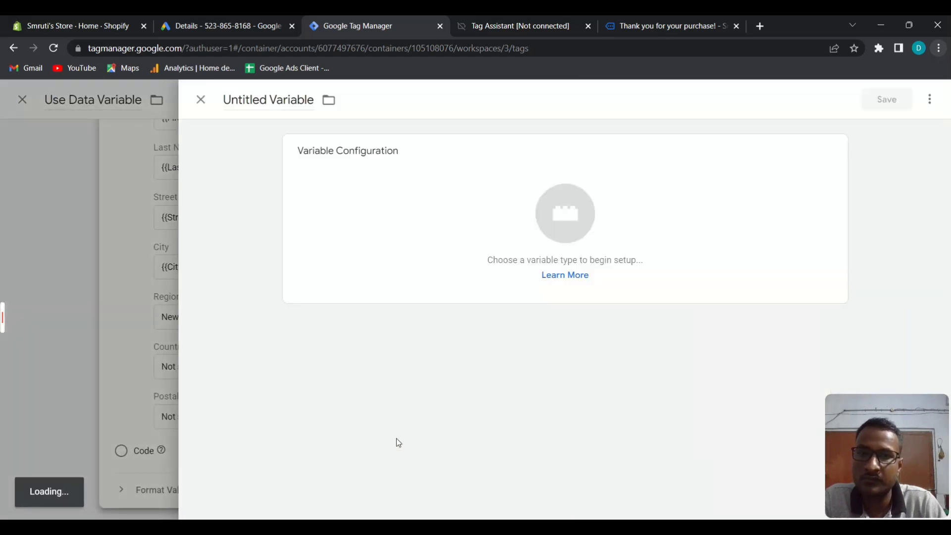
double_click(264, 99)
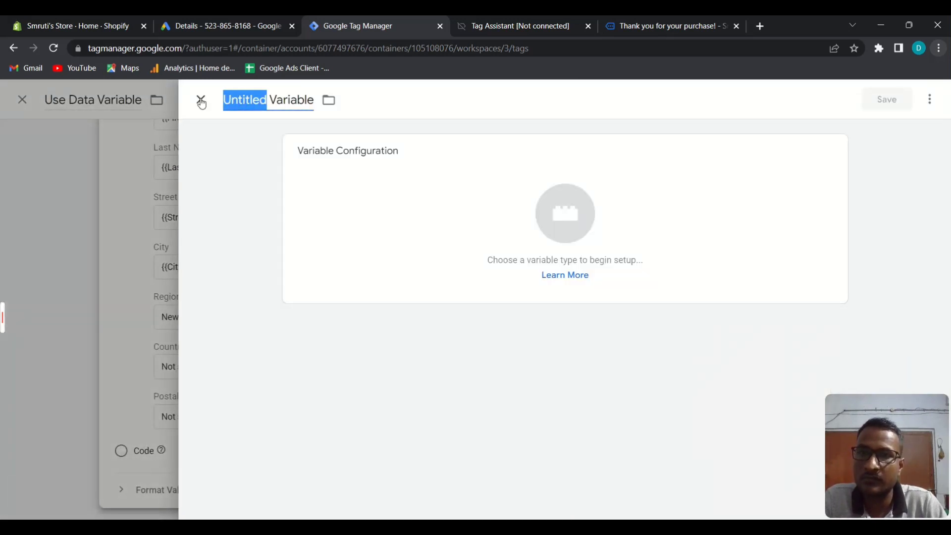
text(Re)
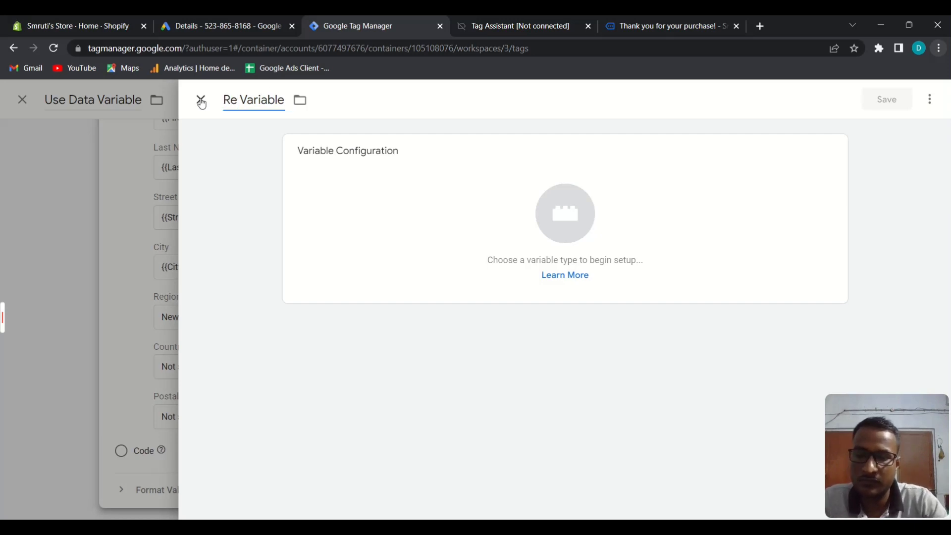
text(gion)
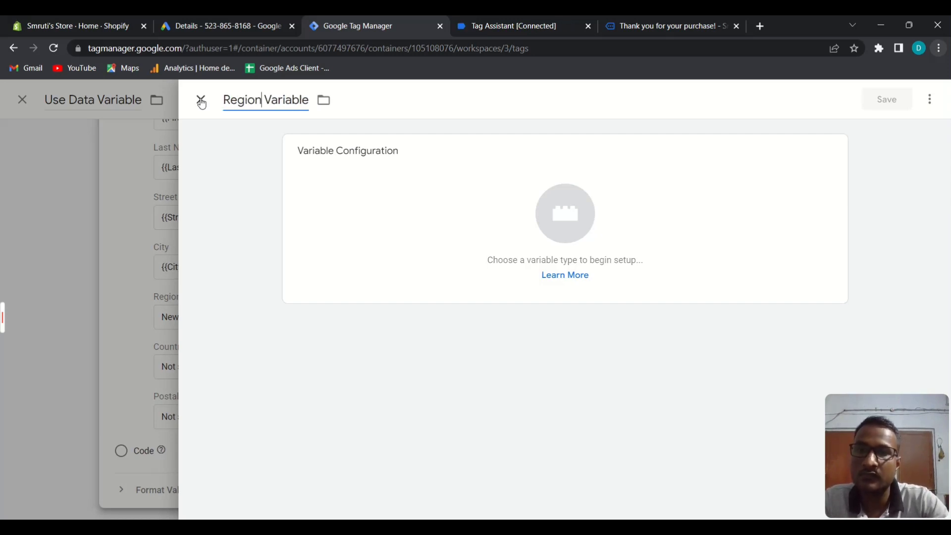
click(410, 229)
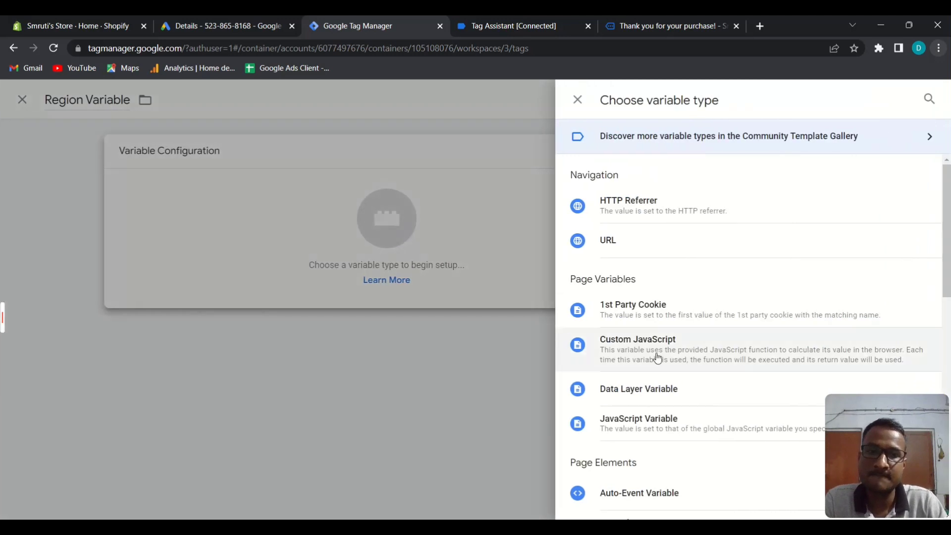
click(628, 391)
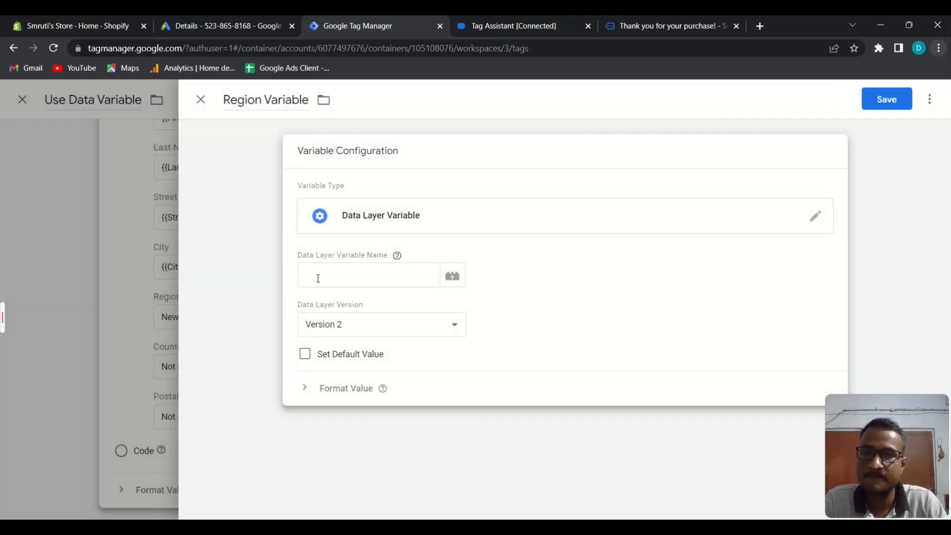
Set Region Variable's data layer variable name to guidedppc.region and save the variable
click(317, 276)
text(guidedppc)
text(.)
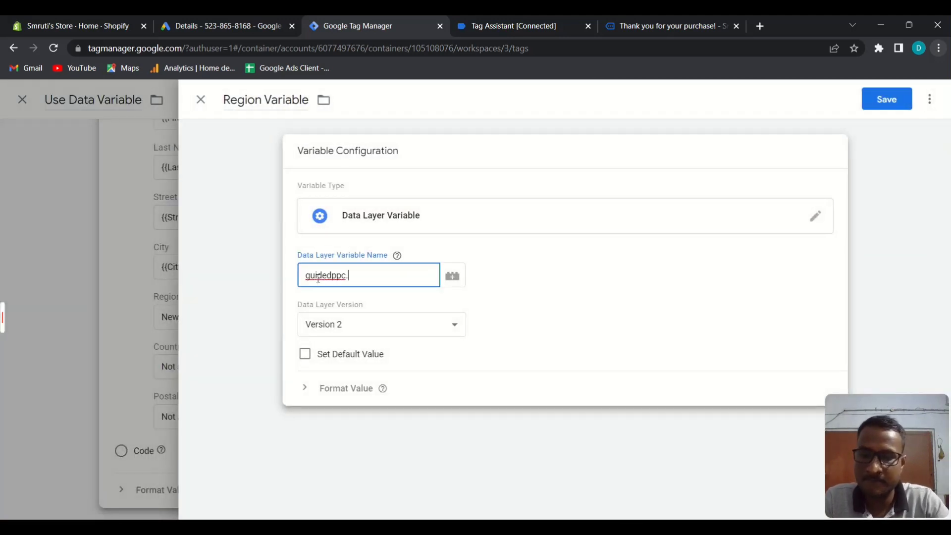
text(region)
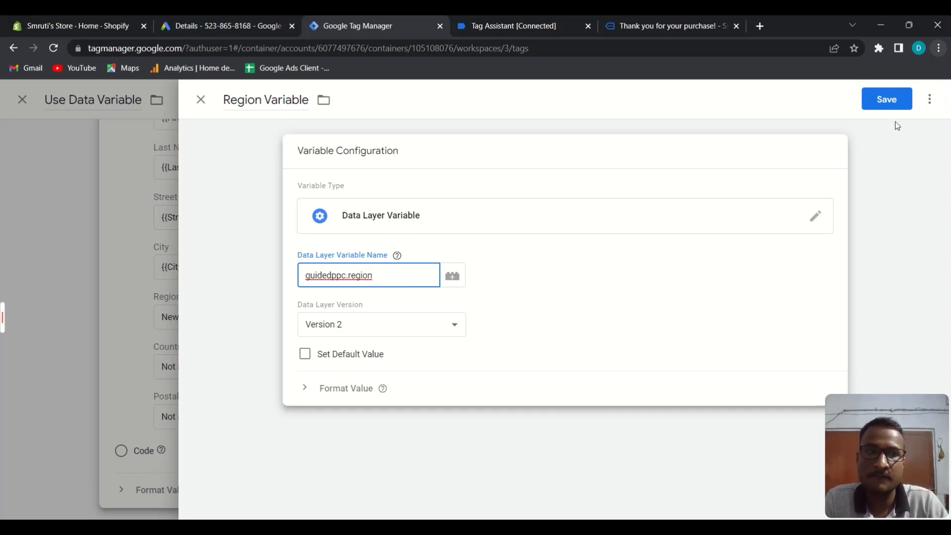
click(891, 104)
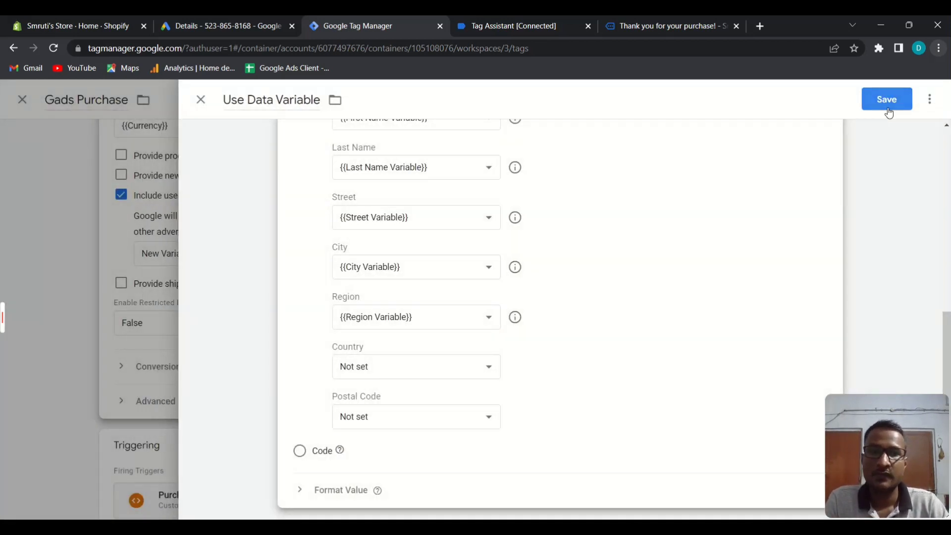
Create a new variable for the country field, name it "Country Variable" and set its type to Data Layer Variable
scroll(672, 333, down, 1)
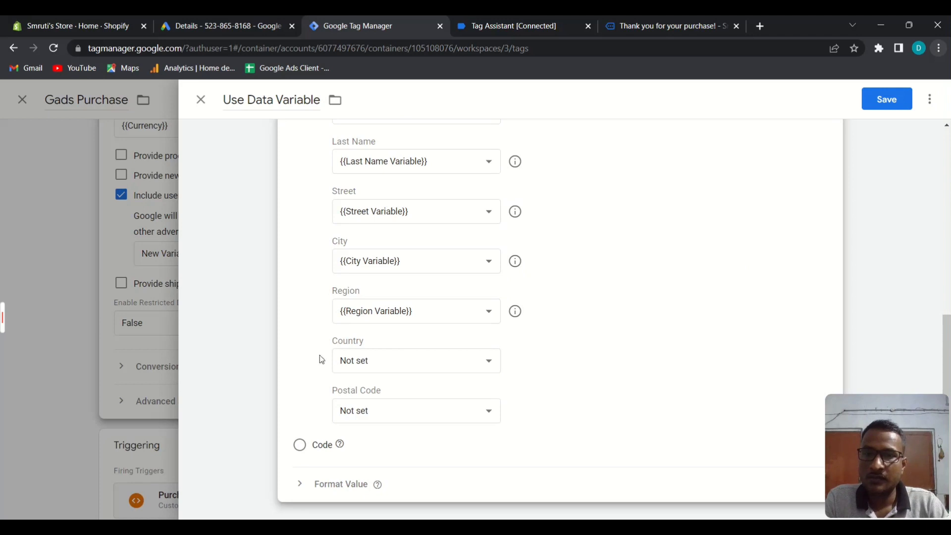
click(391, 365)
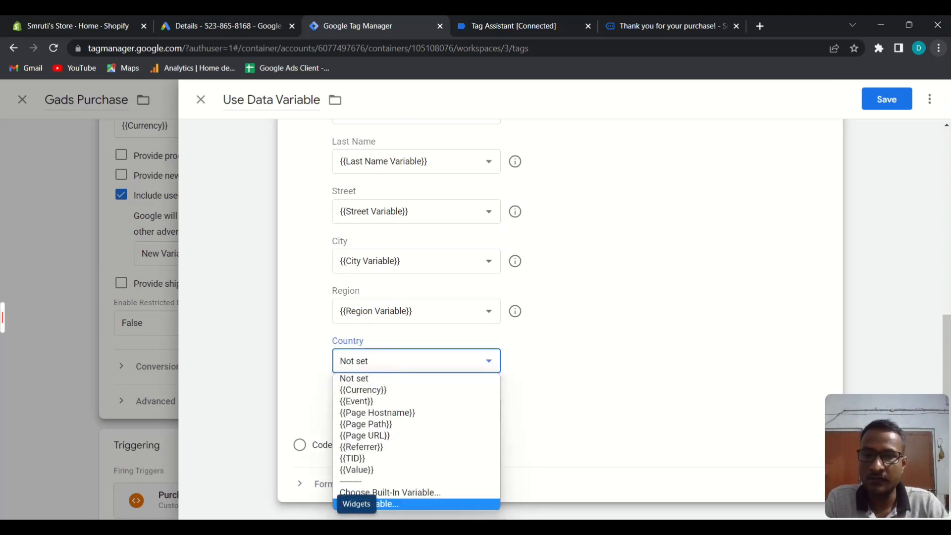
click(396, 506)
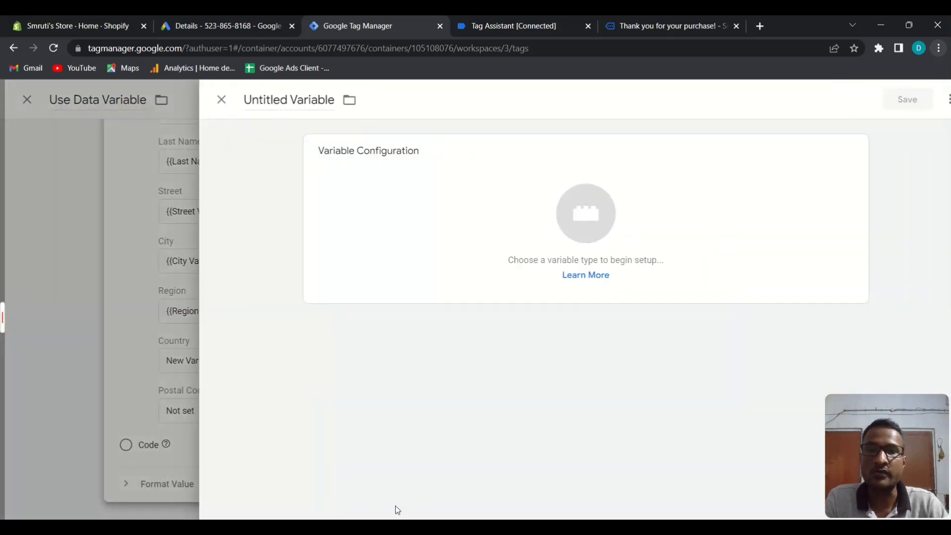
double_click(248, 100)
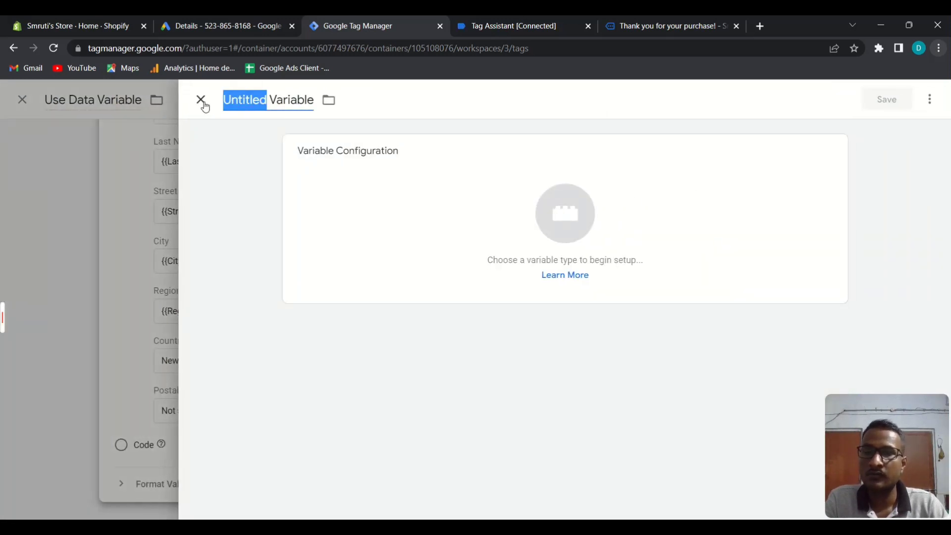
text(Coun)
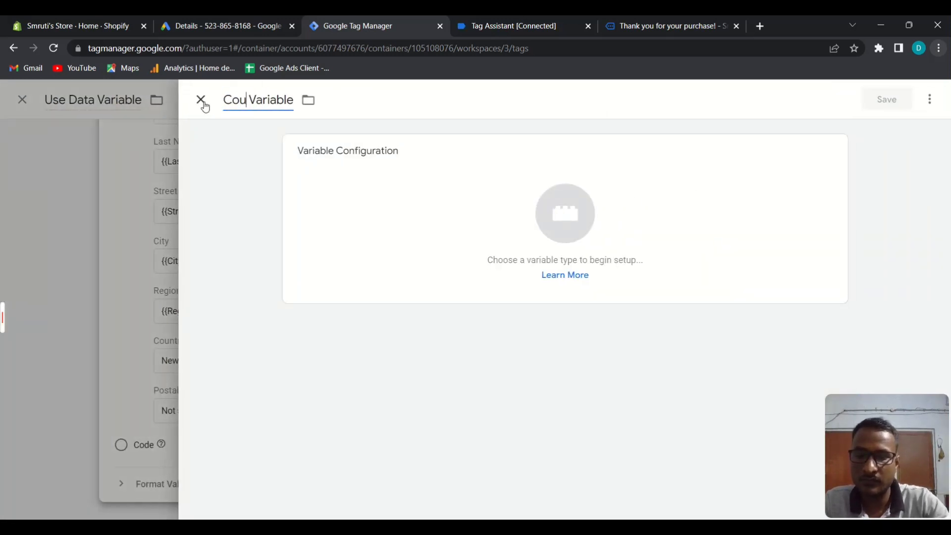
text(try)
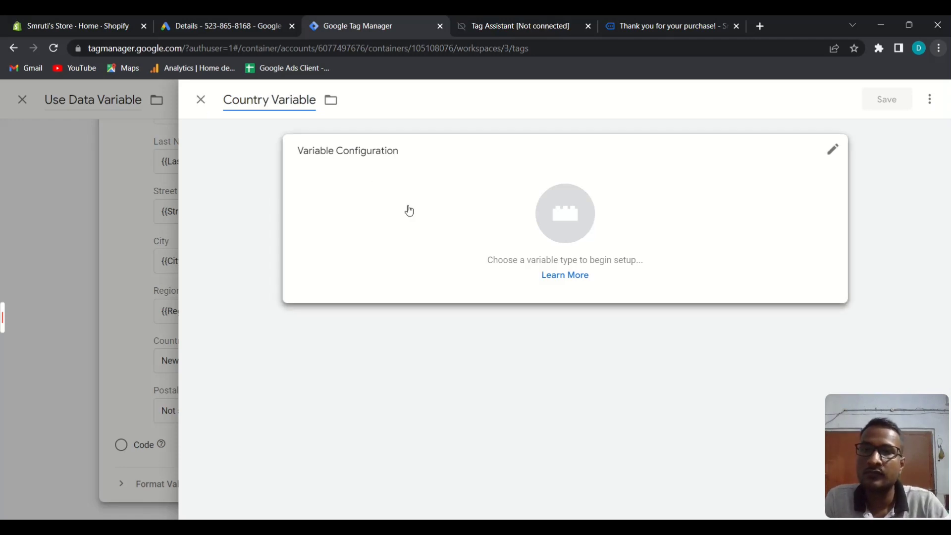
click(418, 210)
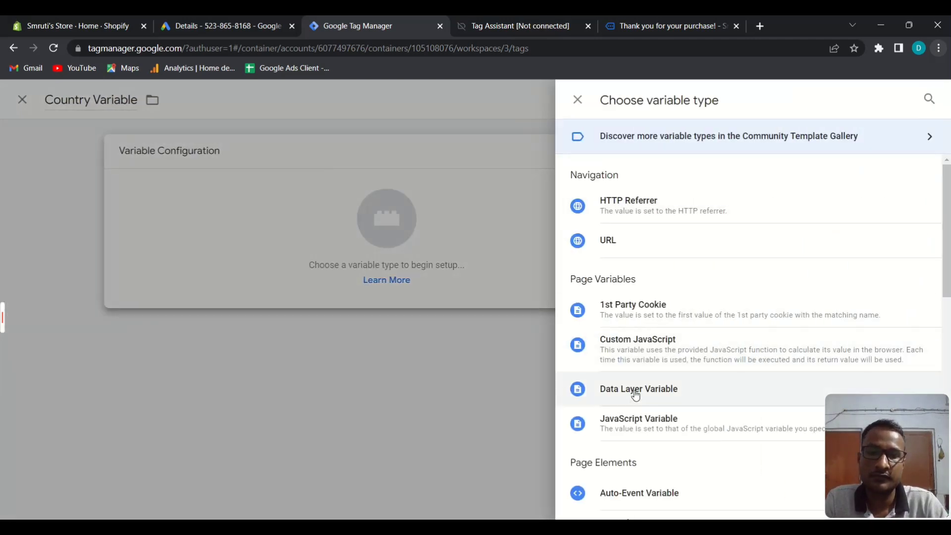
click(563, 400)
Set Country Variable's data layer variable name to guidedppc.country, check the country key in Tag Assistant, and save the variable in Google Tag Manager
click(351, 278)
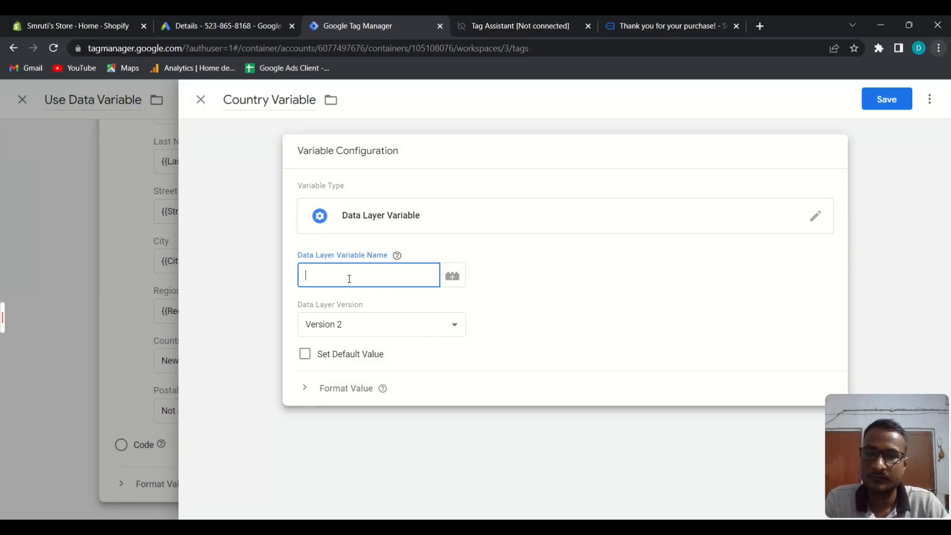
text(guidedppc)
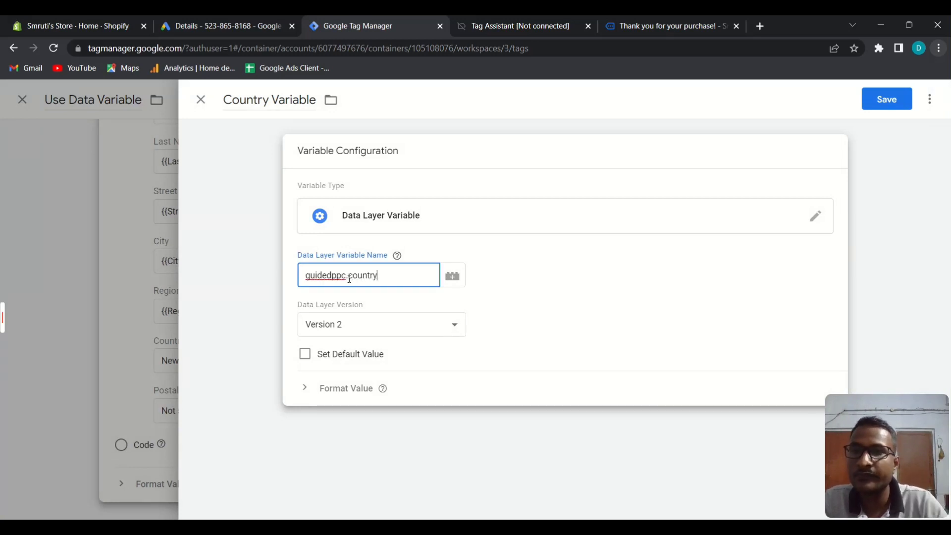
click(494, 20)
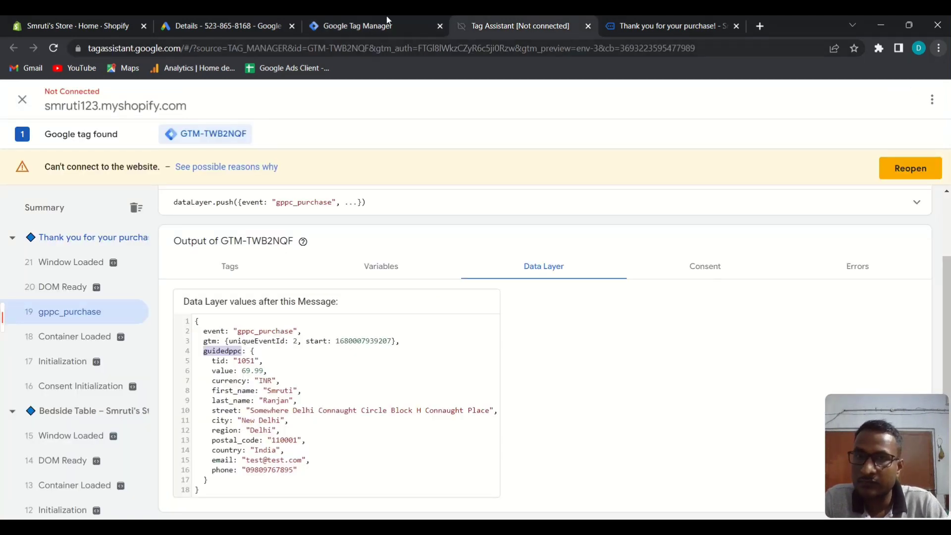
click(364, 21)
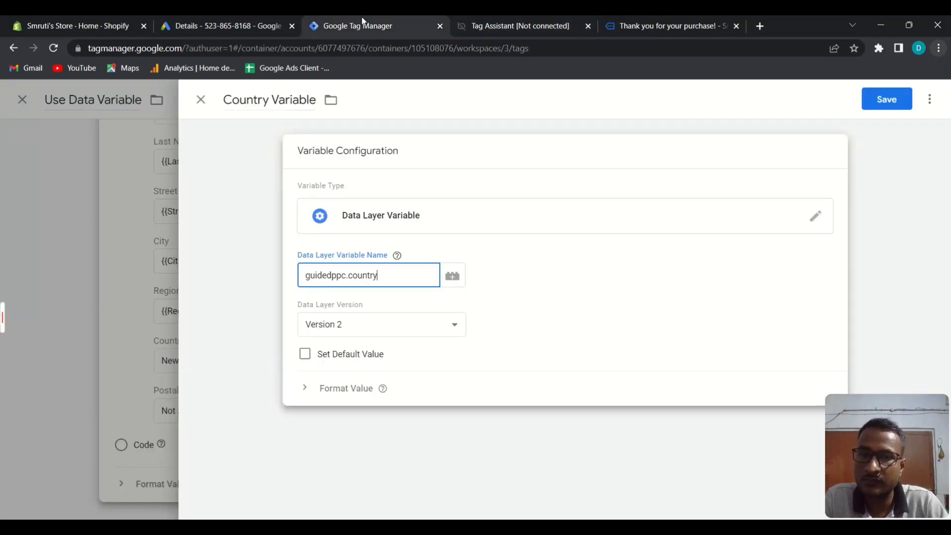
click(891, 100)
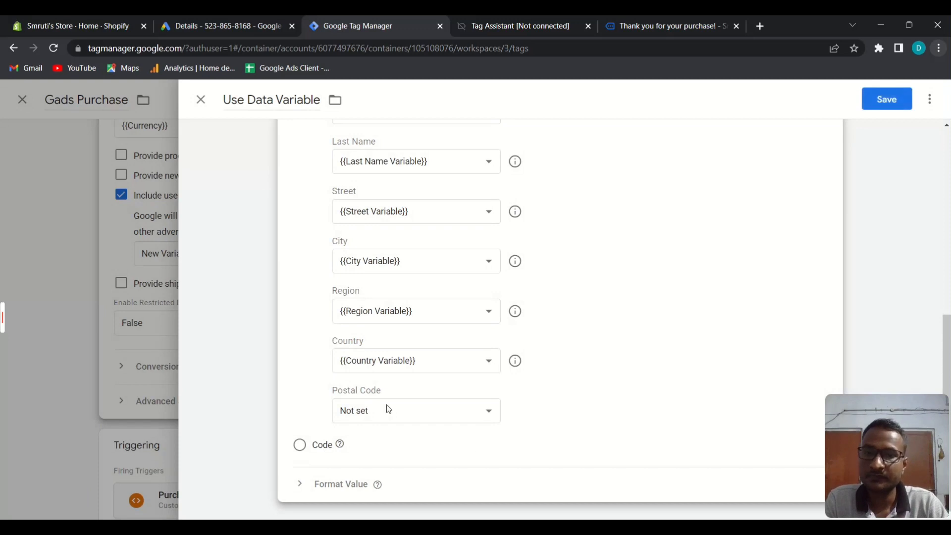
Create a new variable for the postal code field, name it "Zip Variable" and set its type to Data Layer Variable
click(387, 410)
click(373, 392)
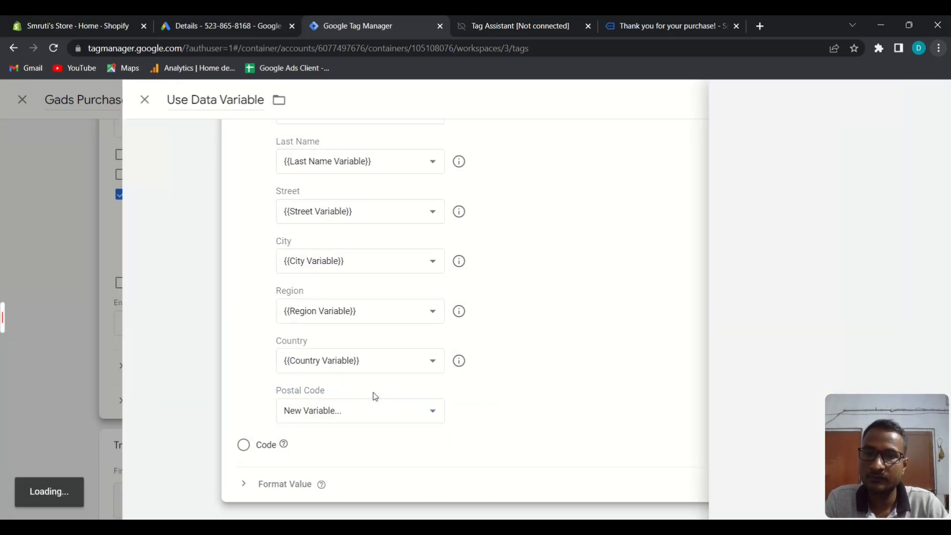
double_click(263, 100)
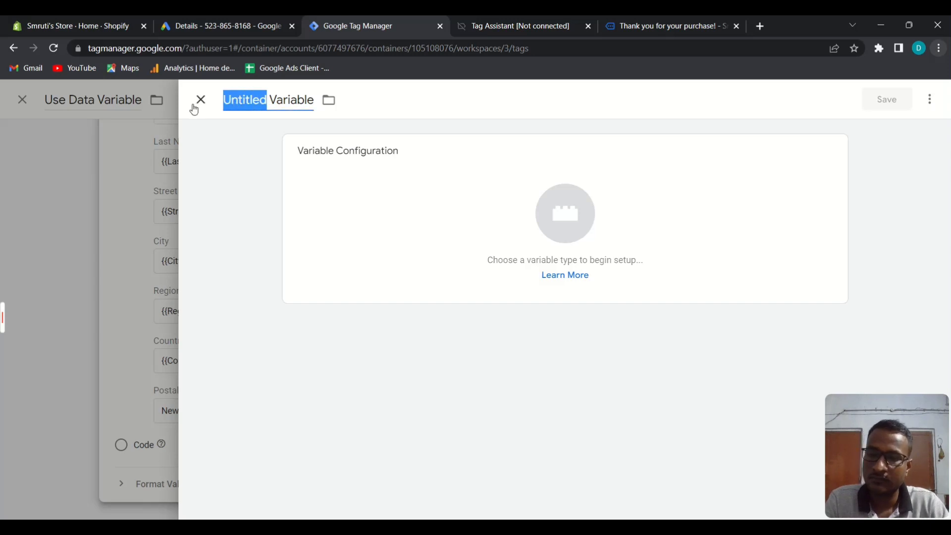
text(Zip)
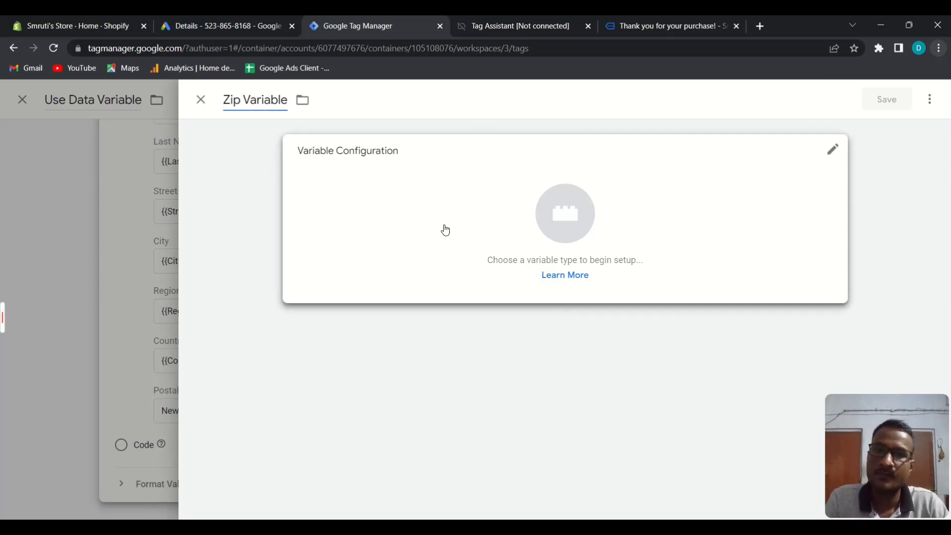
click(445, 230)
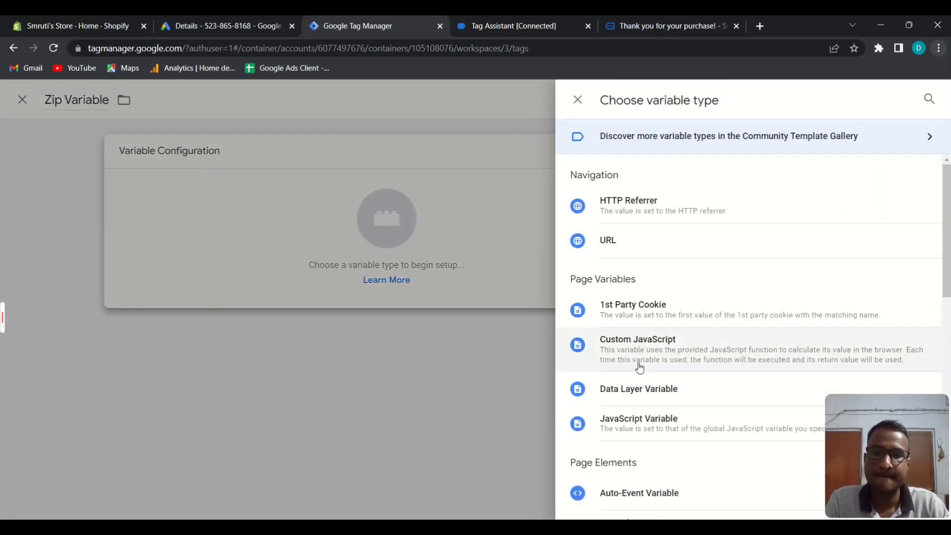
click(644, 389)
Set Zip Variable's data layer variable name to guidedppc.postal_code, checking the key in Tag Assistant, and save the variable in Google Tag Manager
click(362, 277)
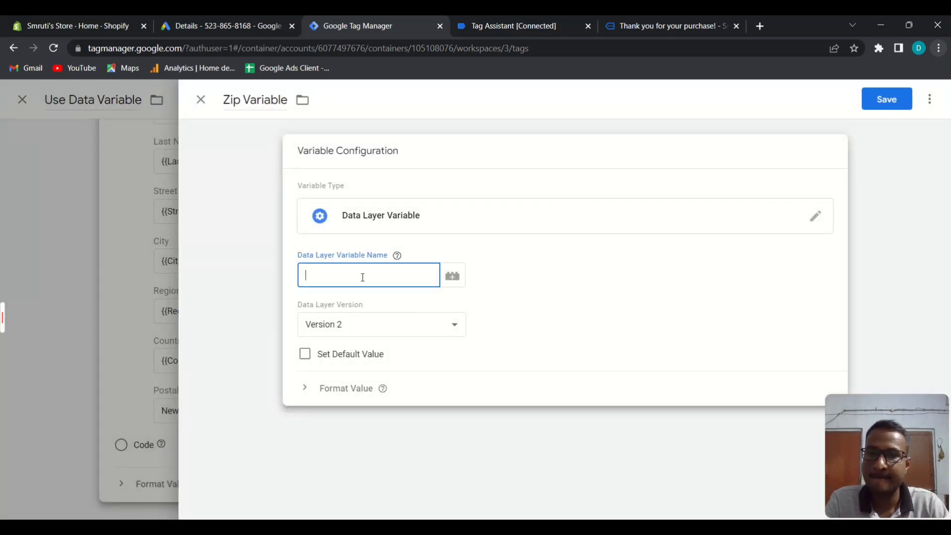
text(guidedppc)
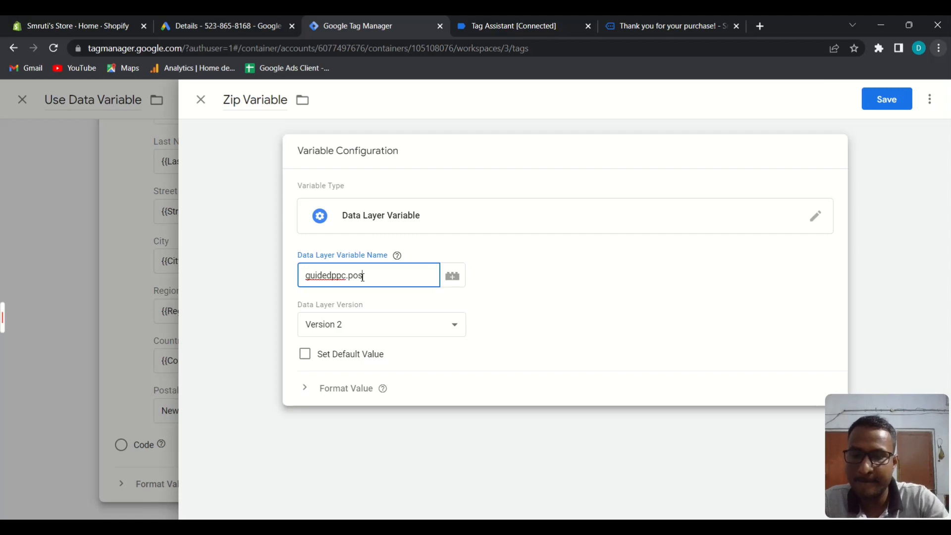
click(517, 24)
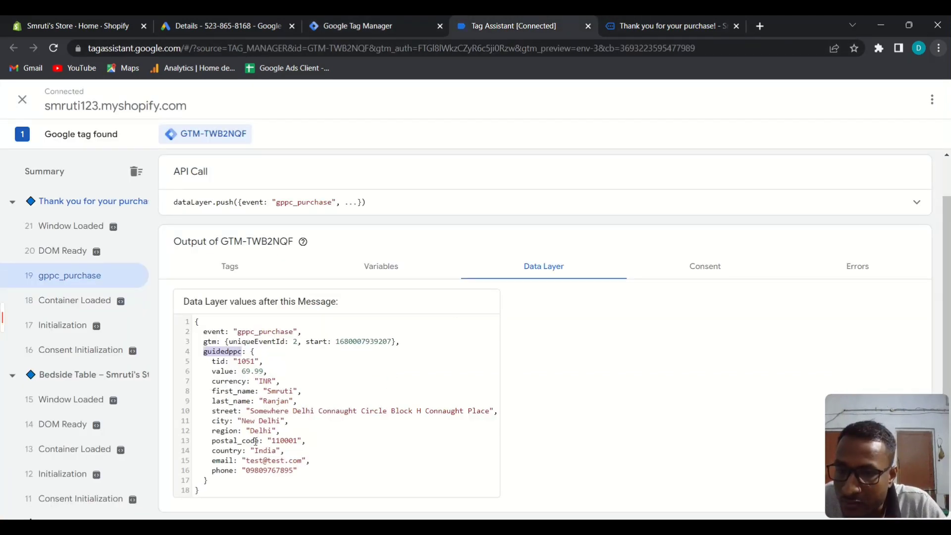
drag(211, 443, 257, 445)
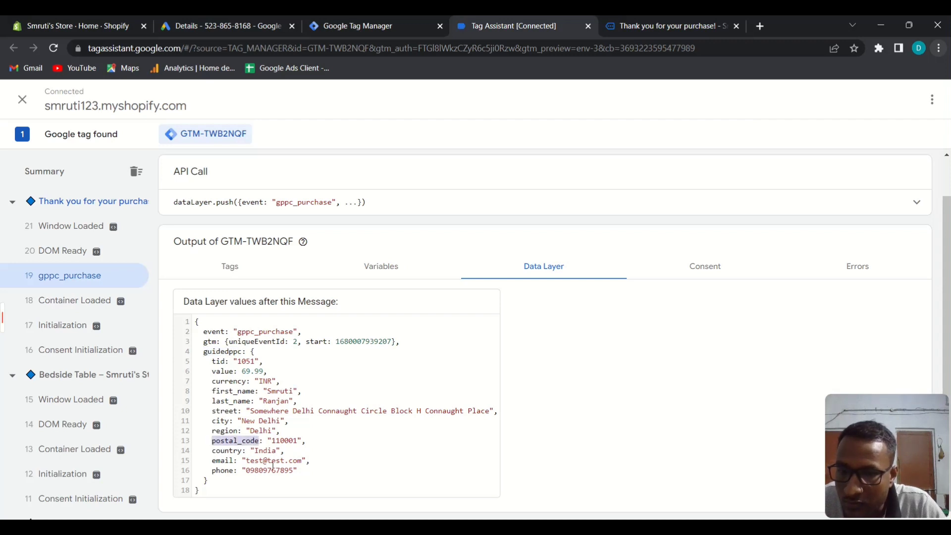
click(389, 30)
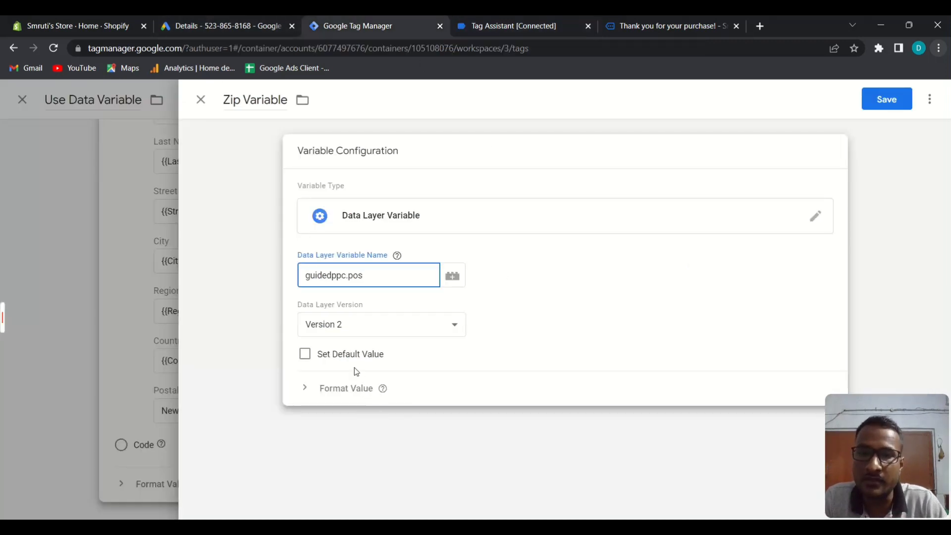
drag(365, 275, 351, 278)
text(postal_code)
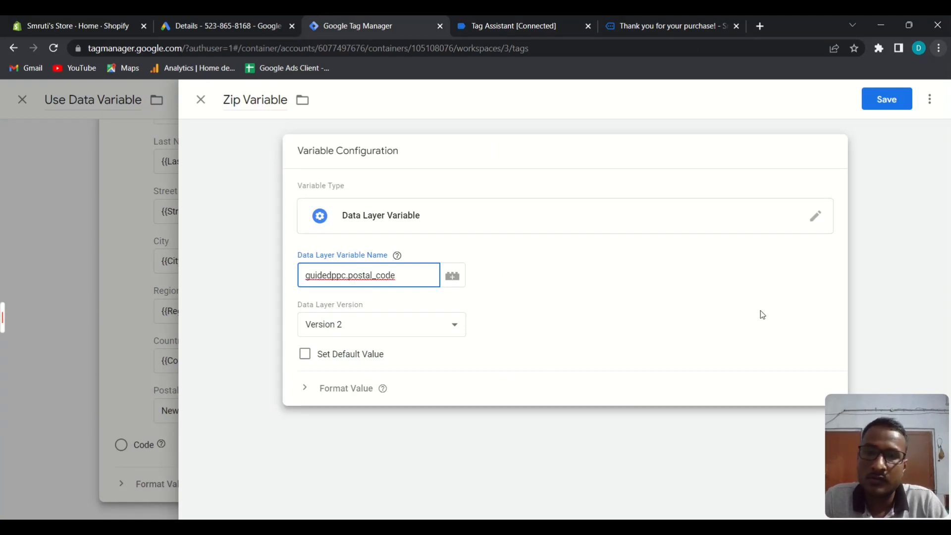
click(895, 99)
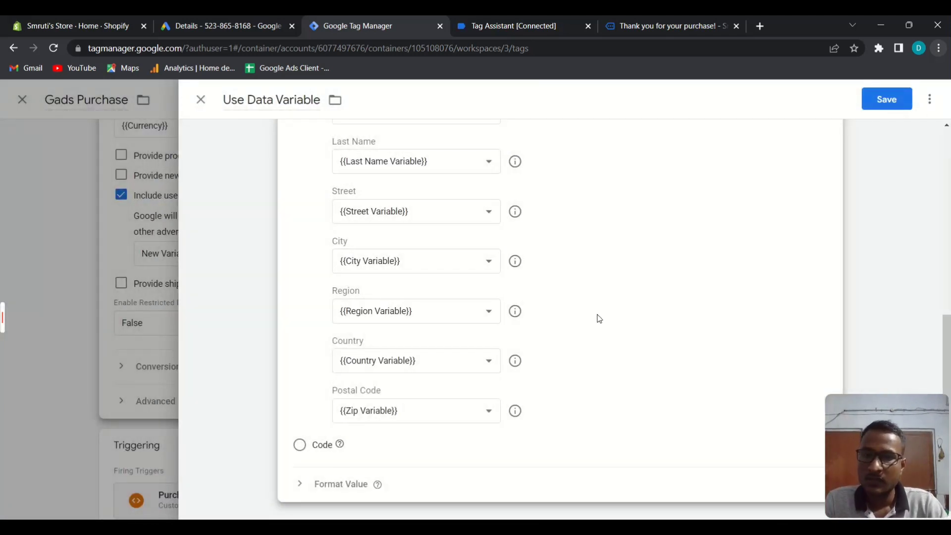
Review the field mappings in Use Data Variable, then save it and the Gads Purchase tag that uses it
scroll(547, 383, up, 5)
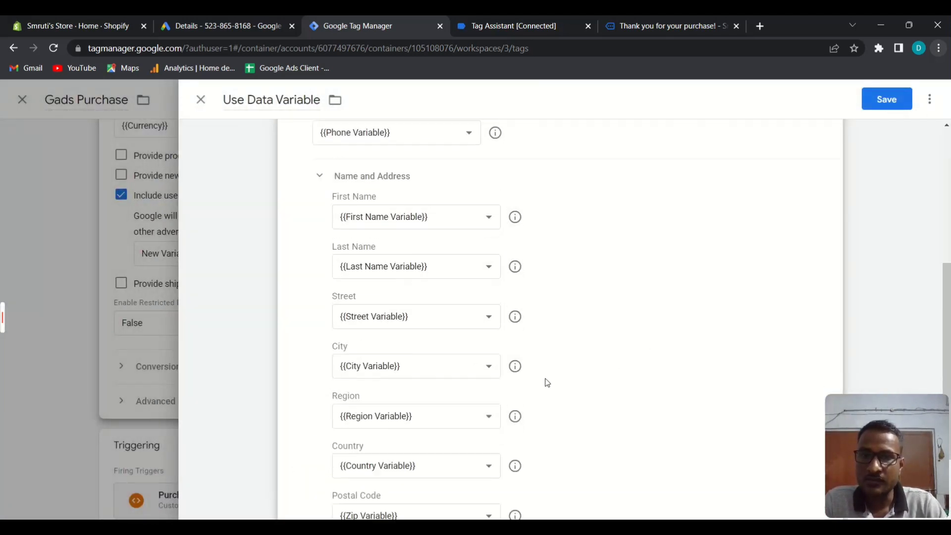
scroll(547, 383, up, 1)
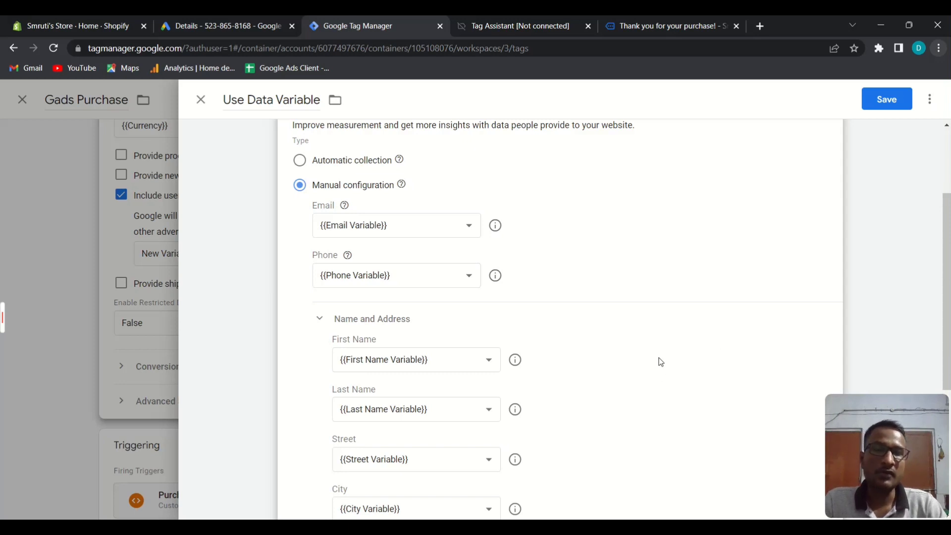
click(884, 103)
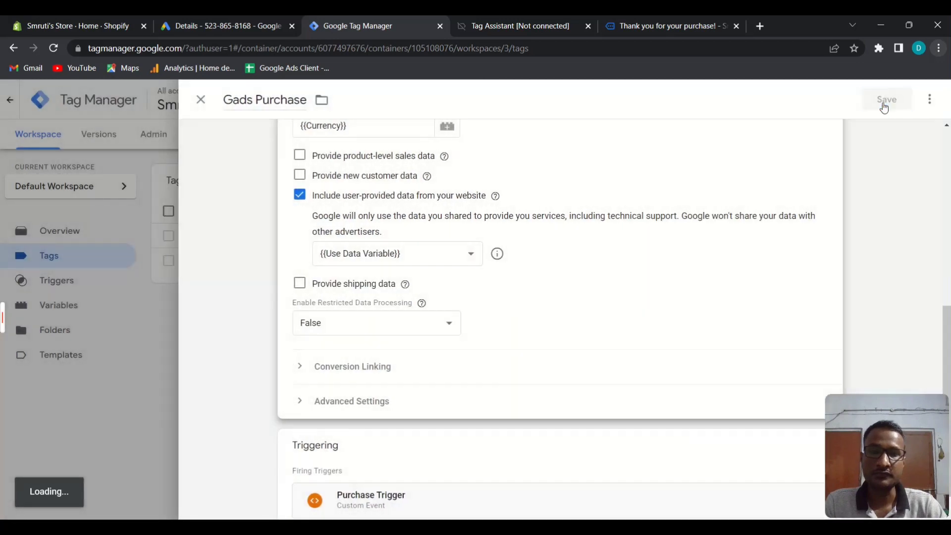
click(884, 103)
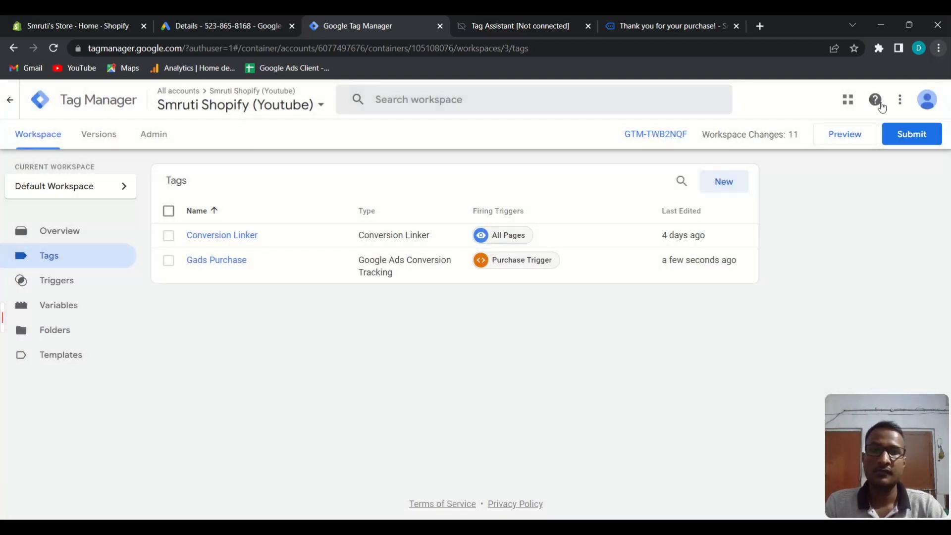
Submit and publish the workspace changes to the Live environment without a version name or description, and close the version summary
click(918, 136)
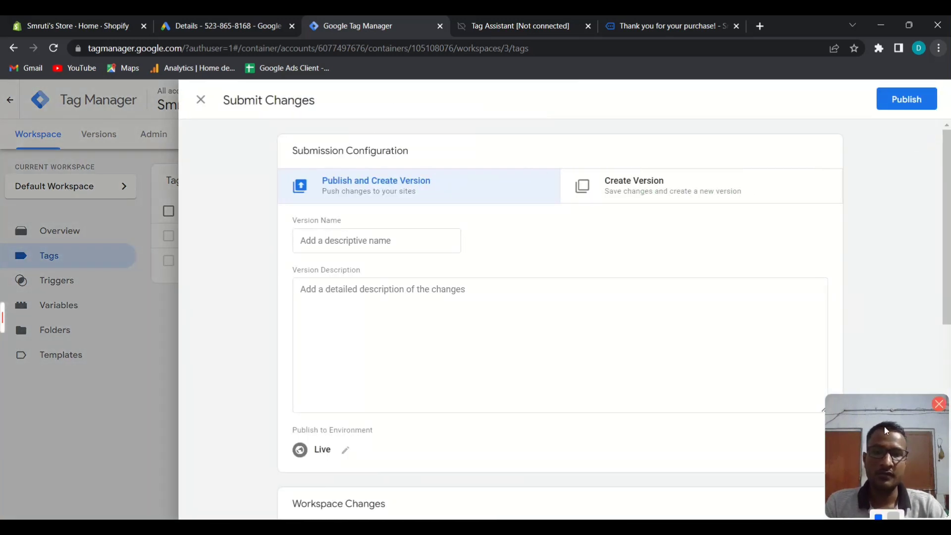
drag(885, 430, 74, 403)
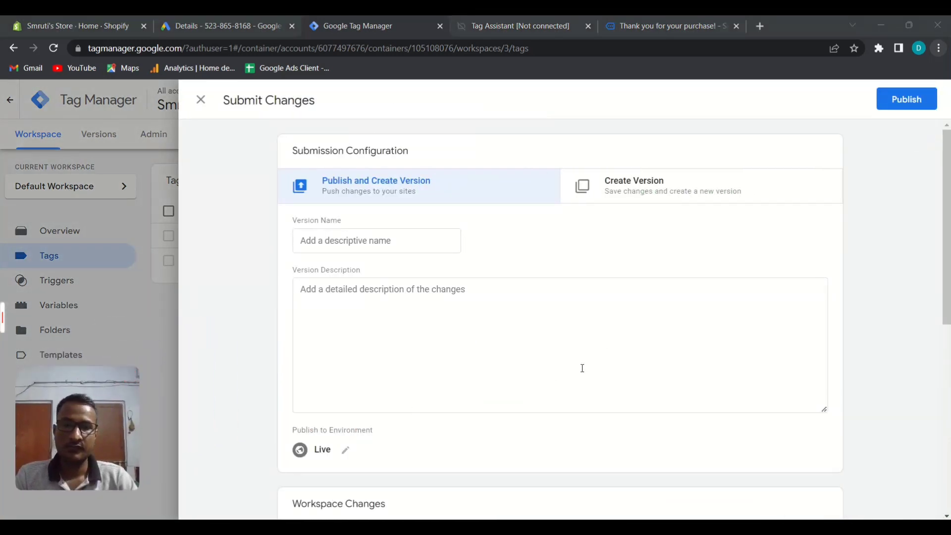
scroll(594, 367, down, 3)
scroll(609, 365, up, 3)
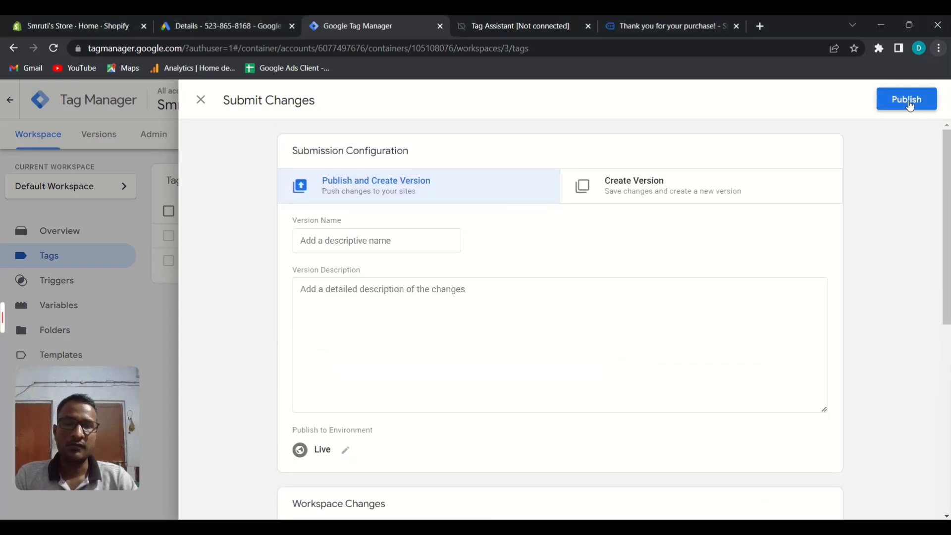
click(910, 104)
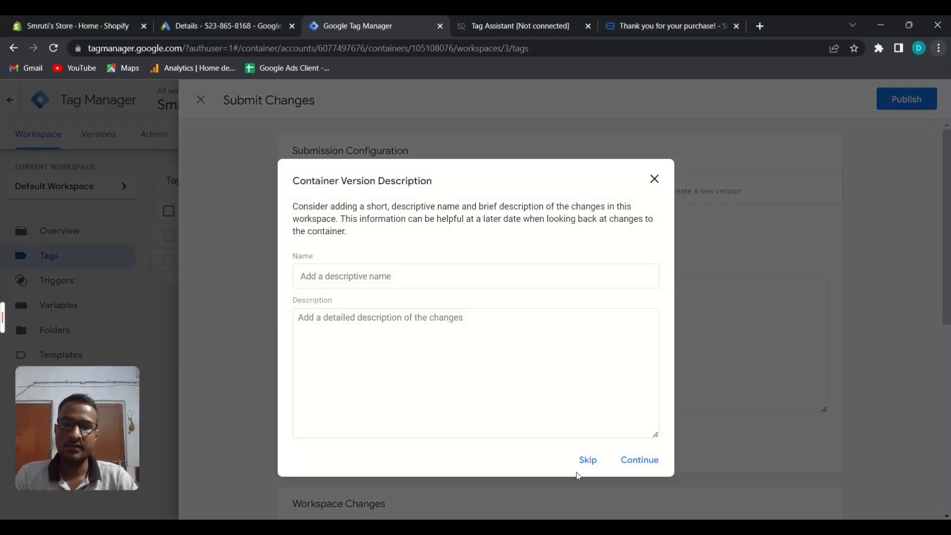
click(588, 461)
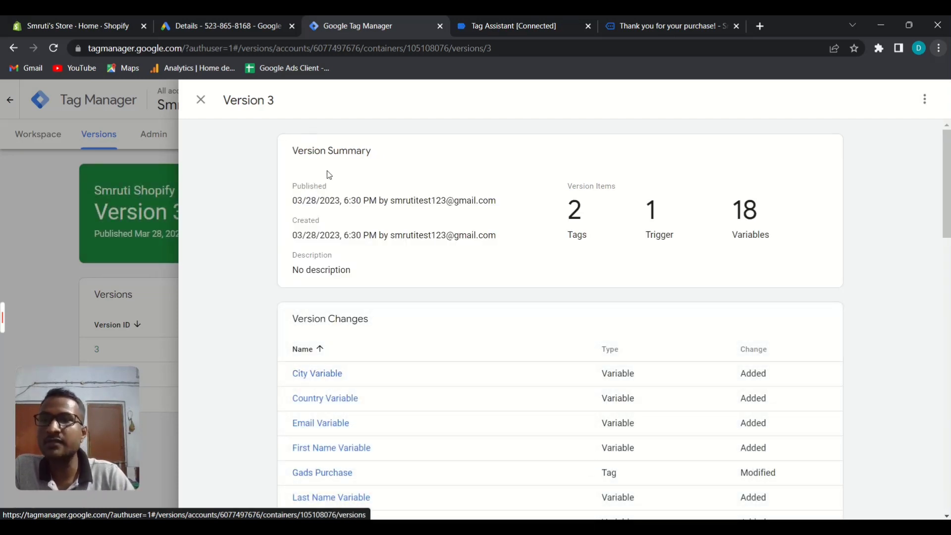
click(201, 101)
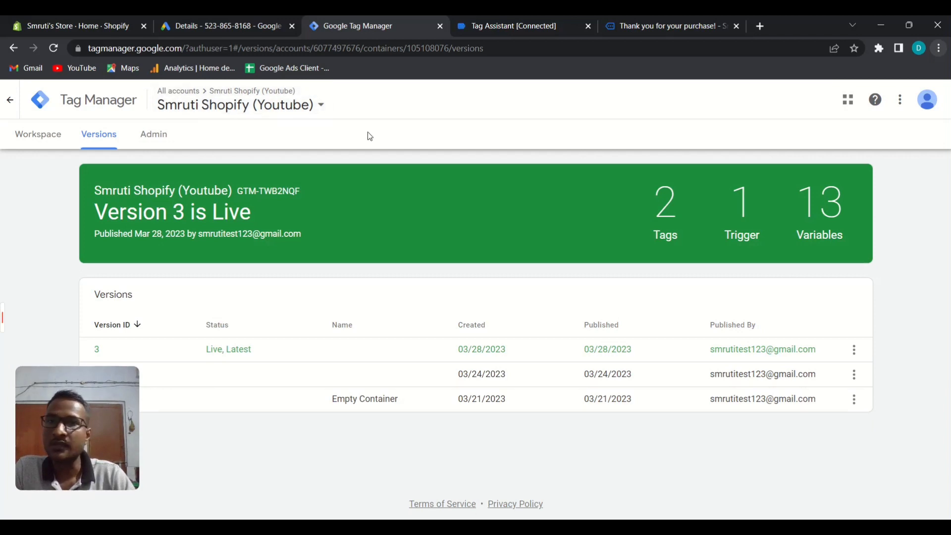
Switch to Google Ads, check the Demo purchase conversion's enhanced conversions diagnostics, and return to the conversions summary
click(212, 25)
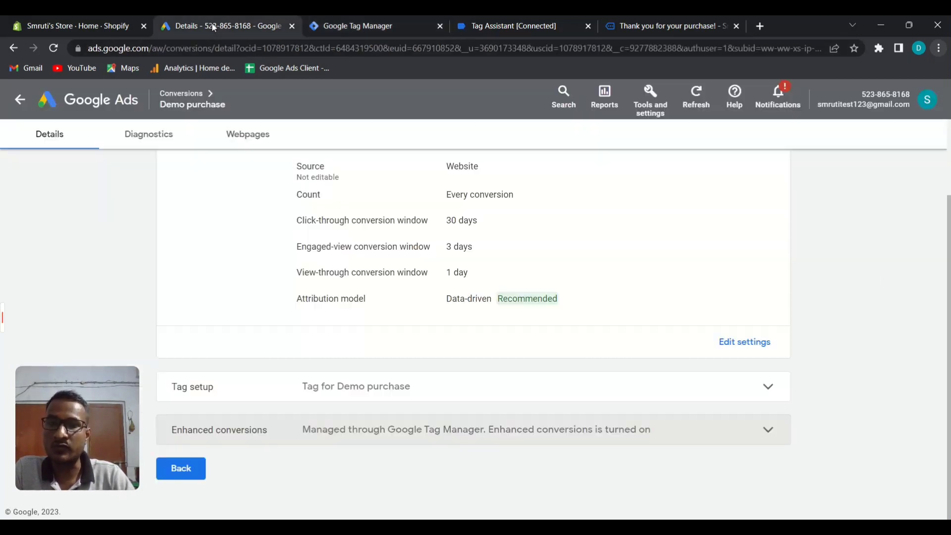
click(157, 144)
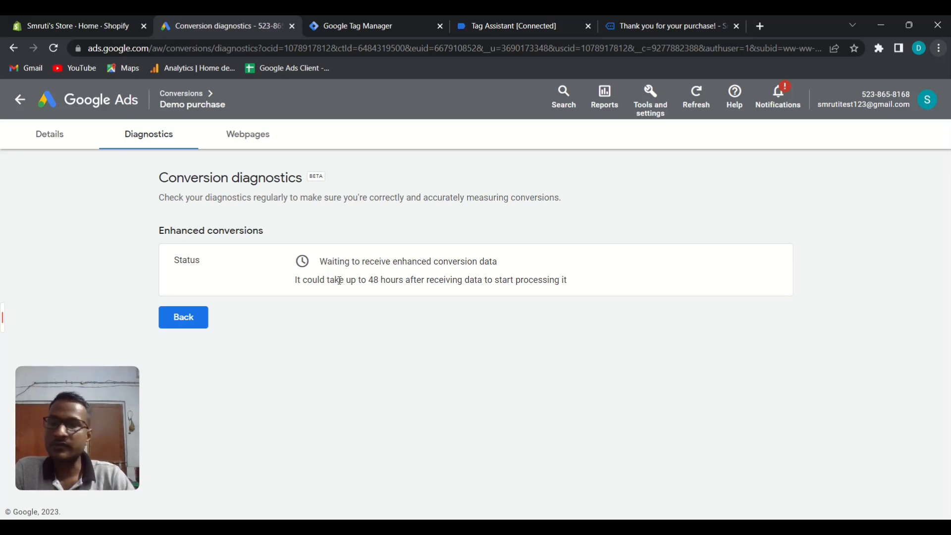
click(190, 322)
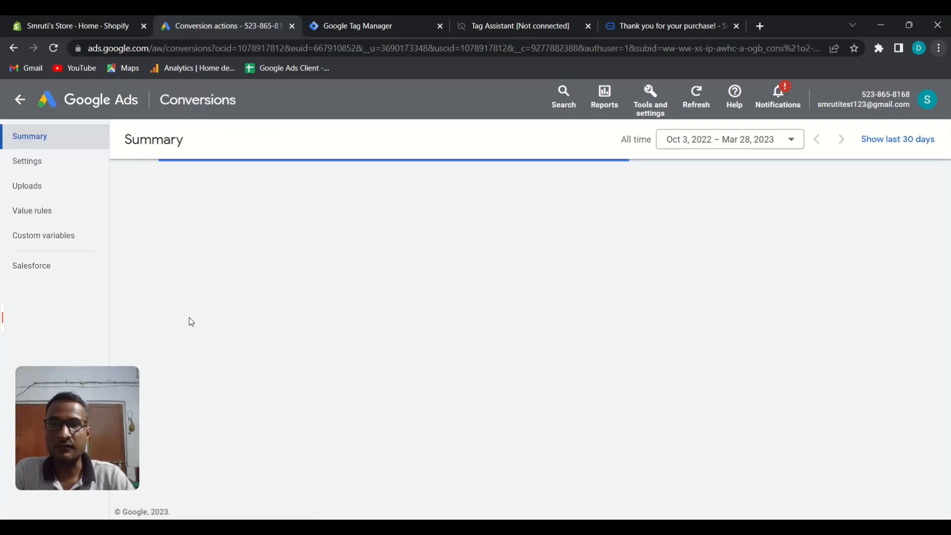